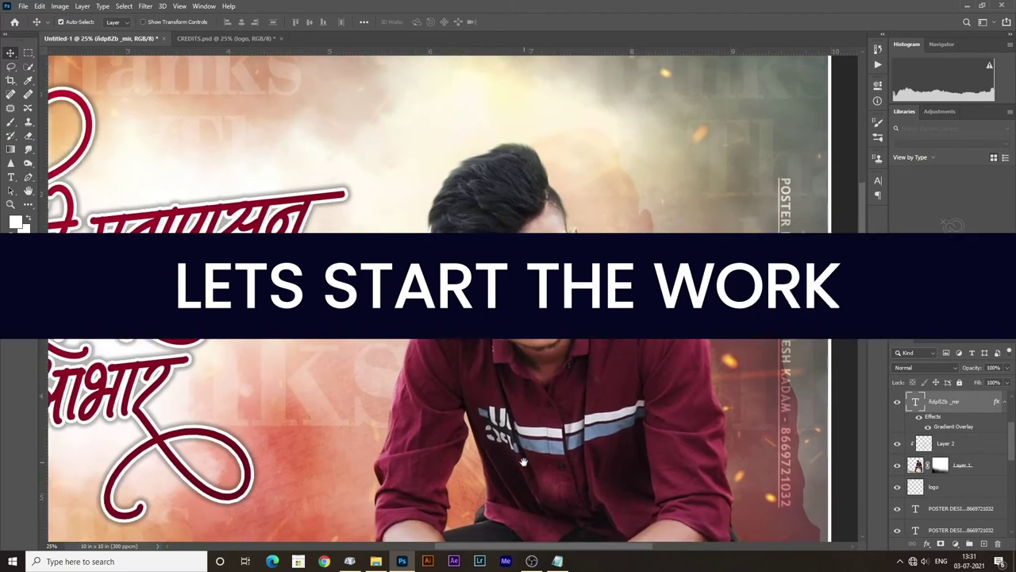
# - Scroll the New Document dialog to review the 10 × 10 inch, 300-resolution white canvas settings
pyautogui.scroll(-3, 492, 492)
pyautogui.scroll(-1, 491, 496)
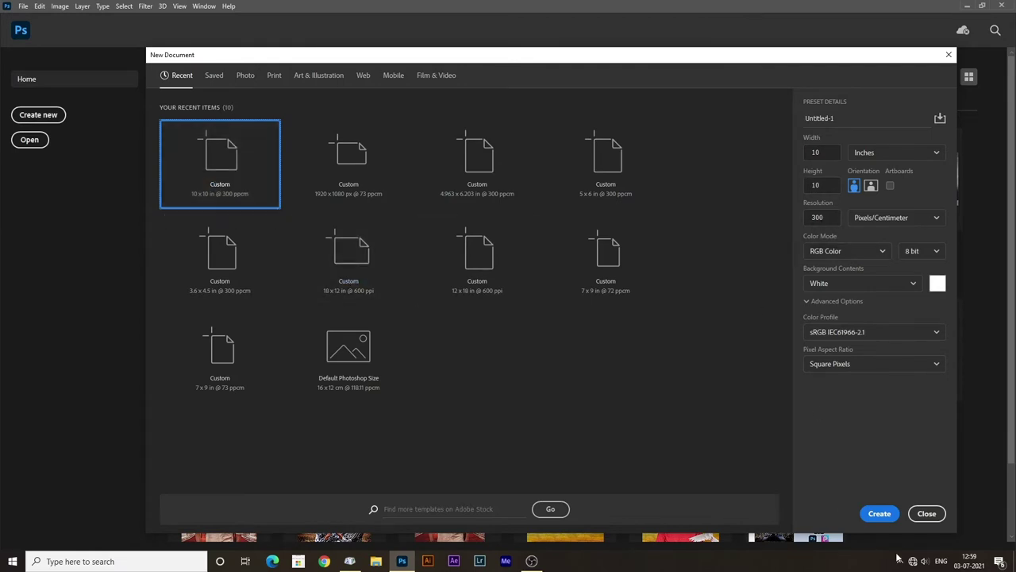
# - Create the 10 × 10 inch canvas and place background.jpg to fill it, keeping Camera Raw defaults
pyautogui.click(880, 513)
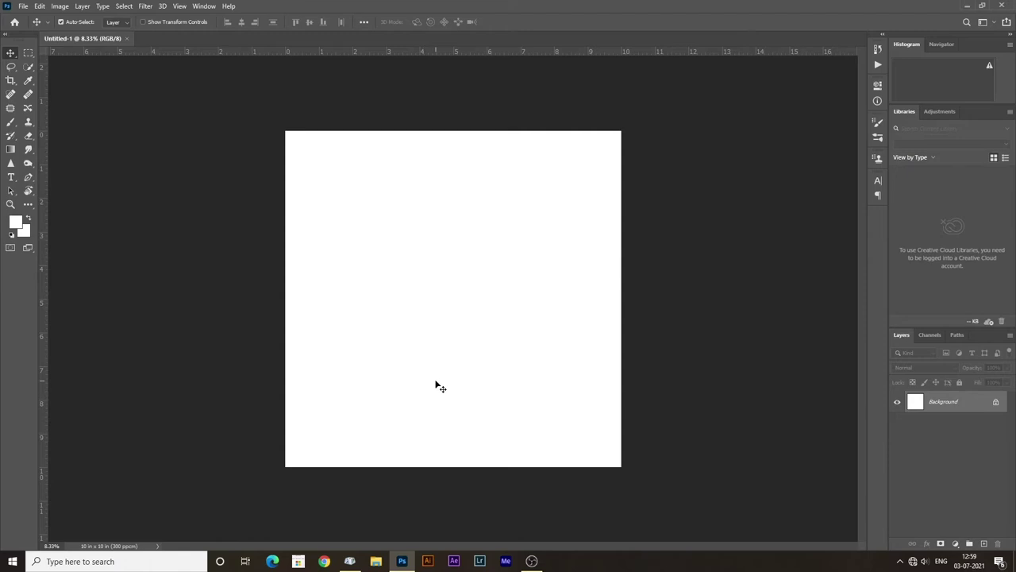
pyautogui.click(377, 561)
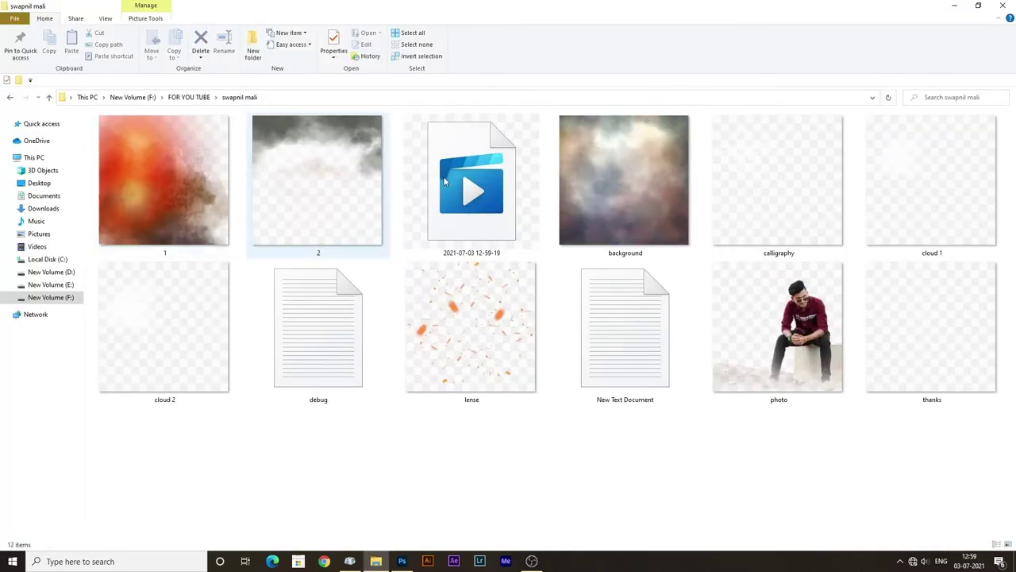
pyautogui.click(636, 183)
pyautogui.moveTo(645, 163); pyautogui.dragTo(438, 444)
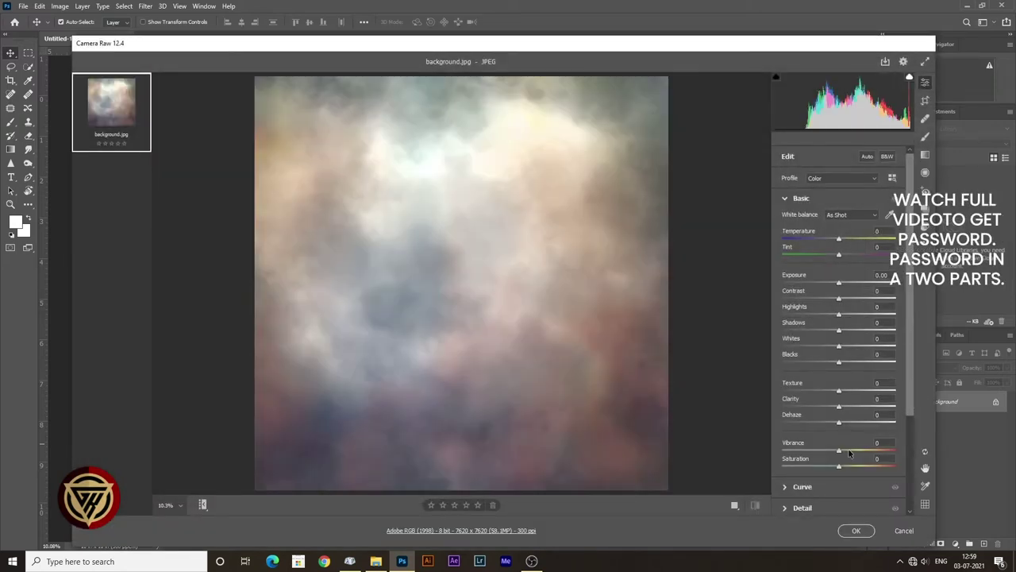
pyautogui.click(857, 530)
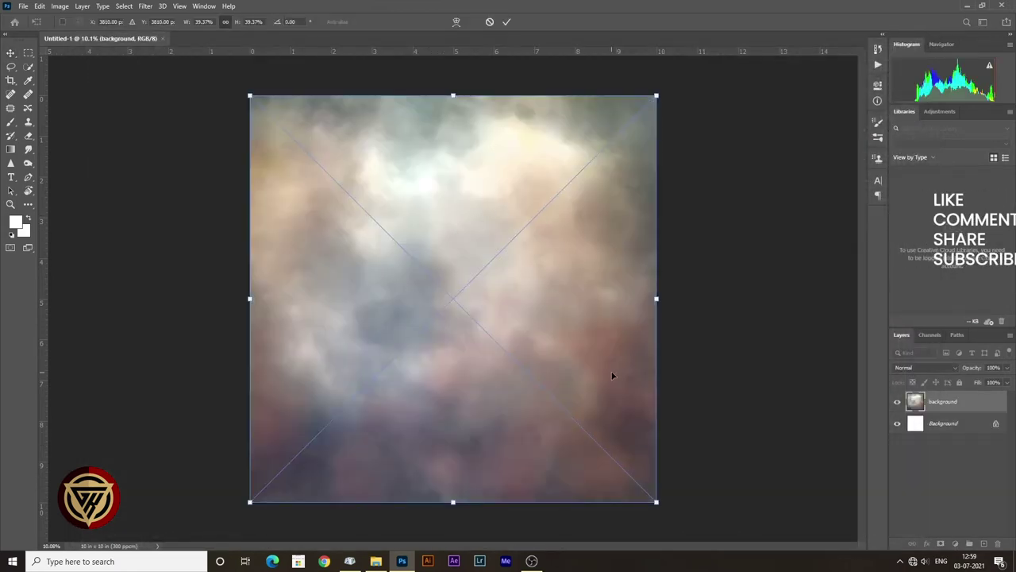
pyautogui.press('Return')
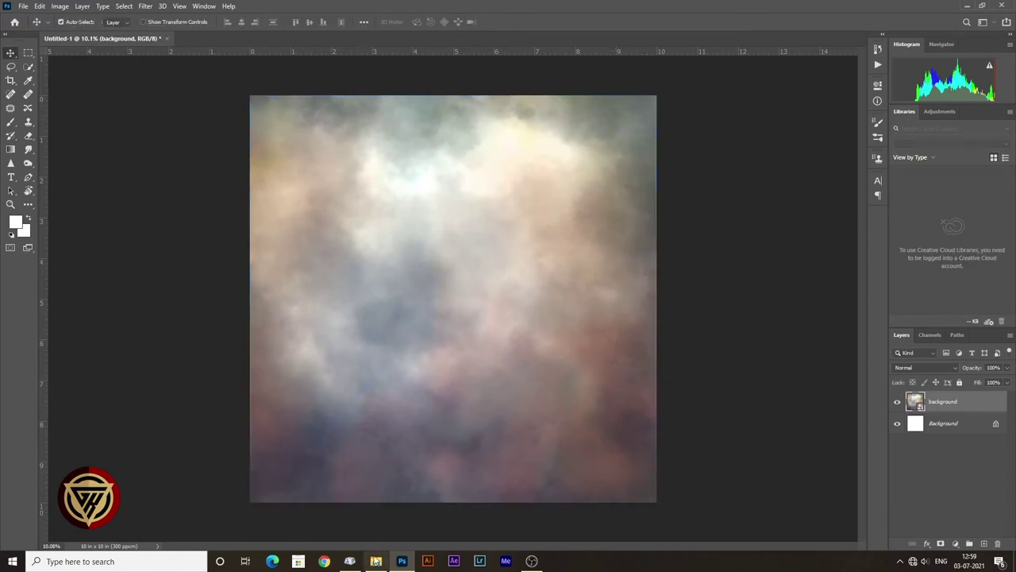
pyautogui.click(376, 560)
# - Place orange texture image 1 over the background and blend it in Overlay mode
pyautogui.click(173, 182)
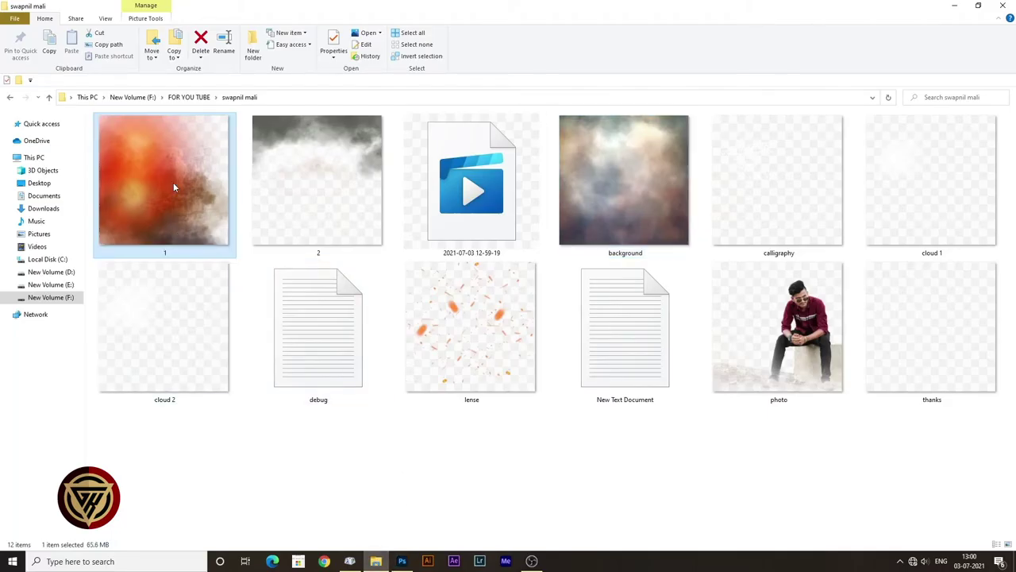
pyautogui.moveTo(139, 150); pyautogui.dragTo(386, 404)
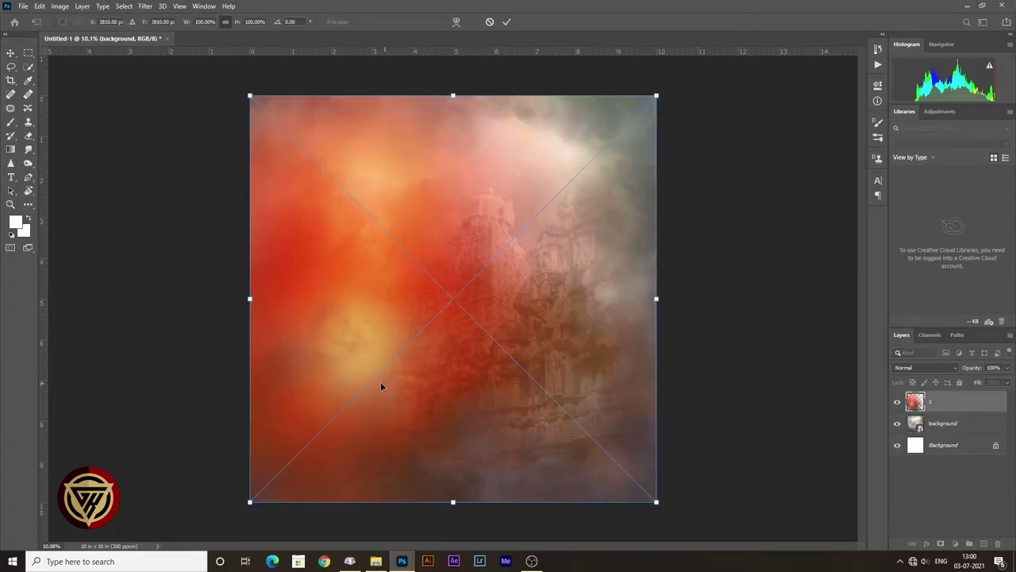
pyautogui.press('Return')
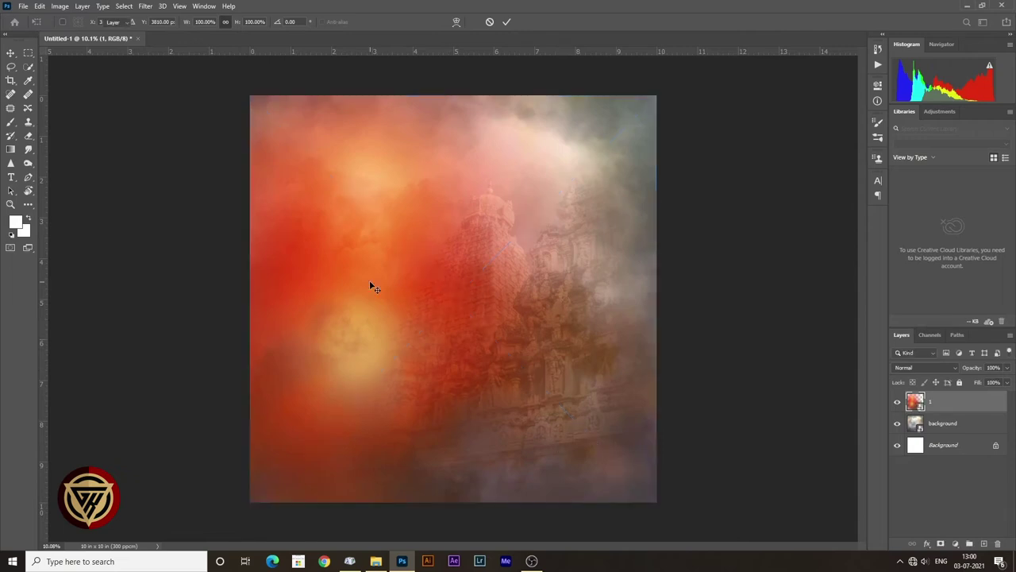
pyautogui.click(918, 369)
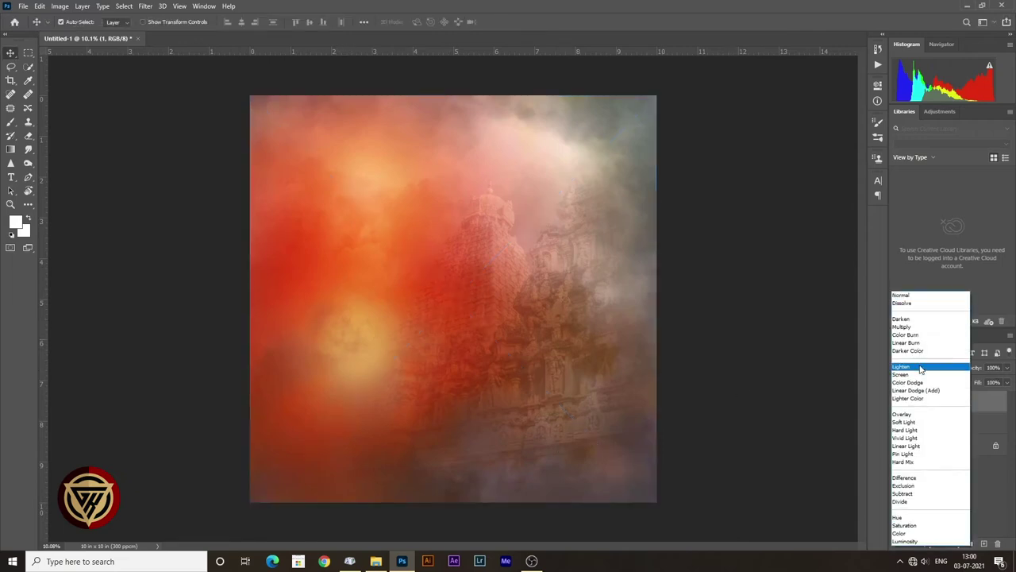
pyautogui.click(898, 414)
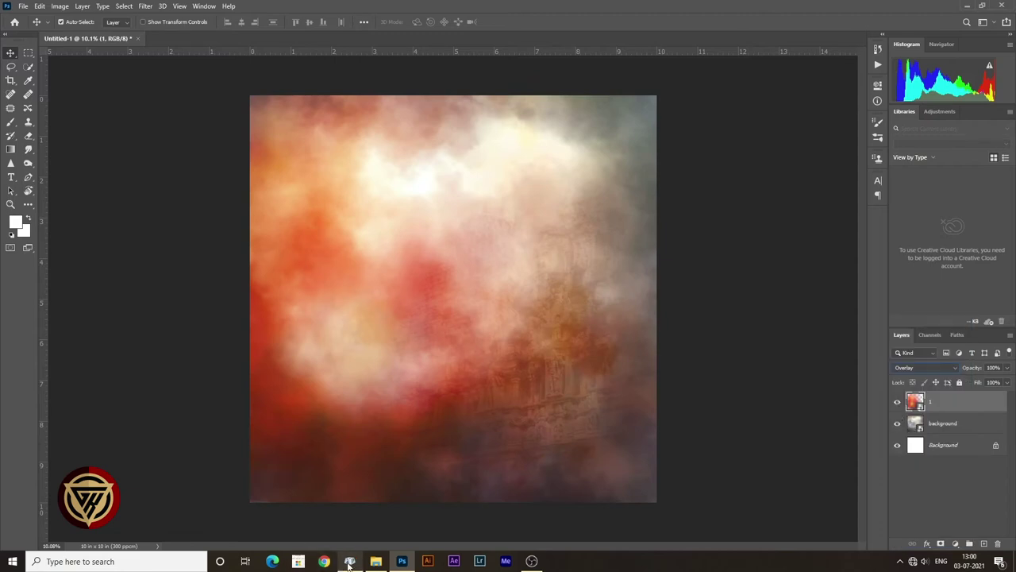
# - Place smoky image 2 onto the poster and blend it in Soft Light mode
pyautogui.click(380, 562)
pyautogui.click(336, 154)
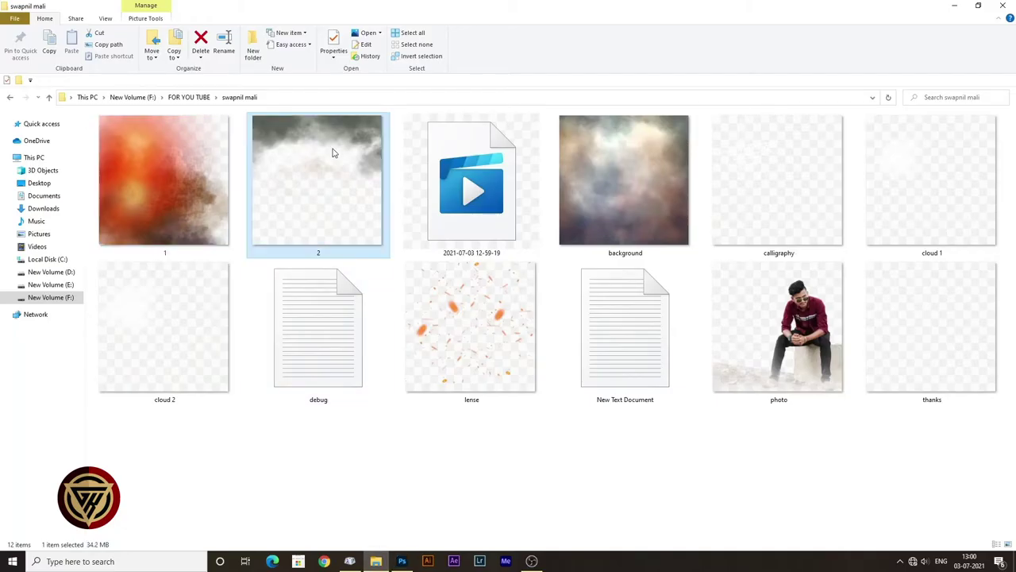
pyautogui.moveTo(335, 165); pyautogui.dragTo(424, 384)
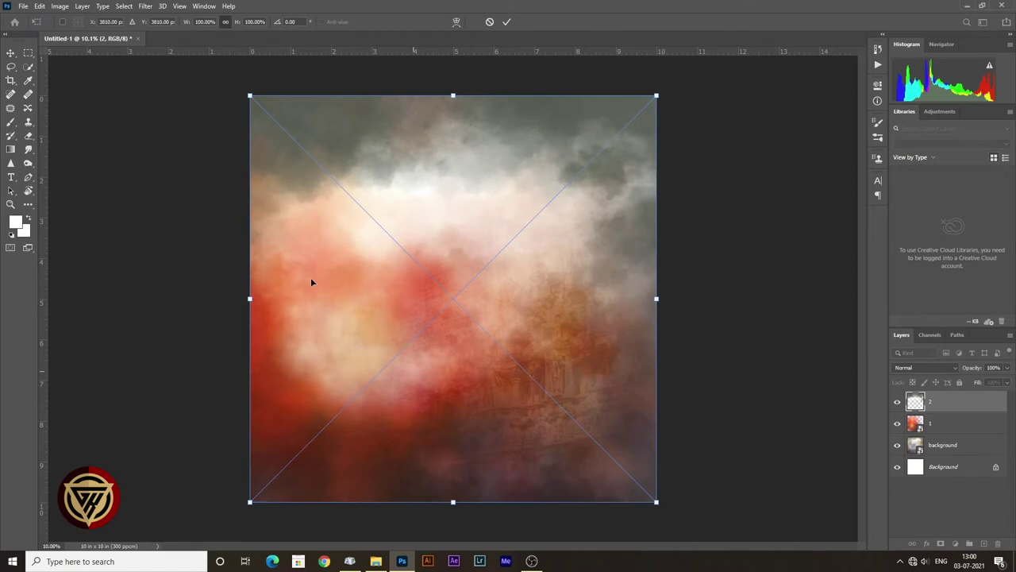
pyautogui.press('Return')
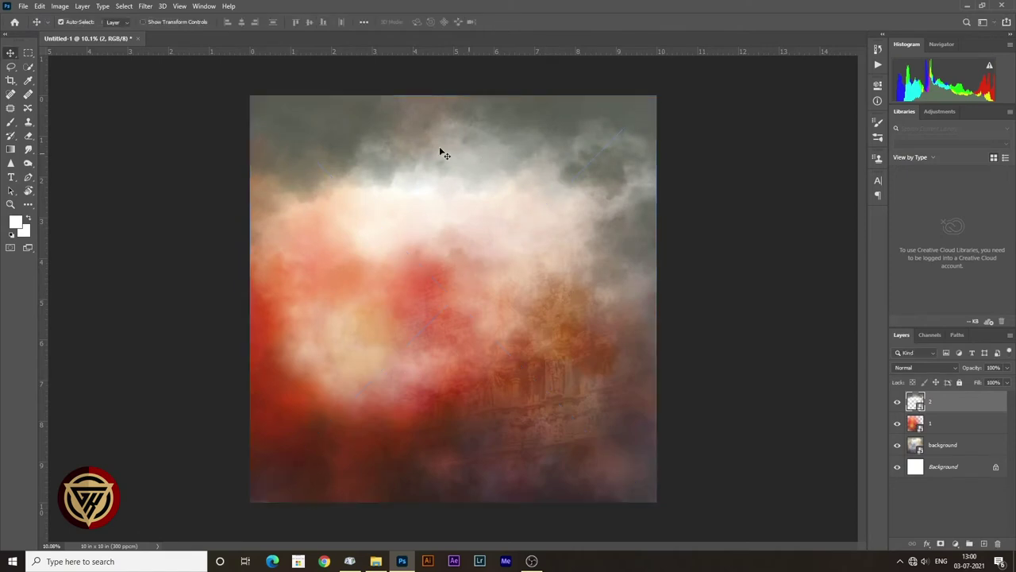
pyautogui.click(923, 366)
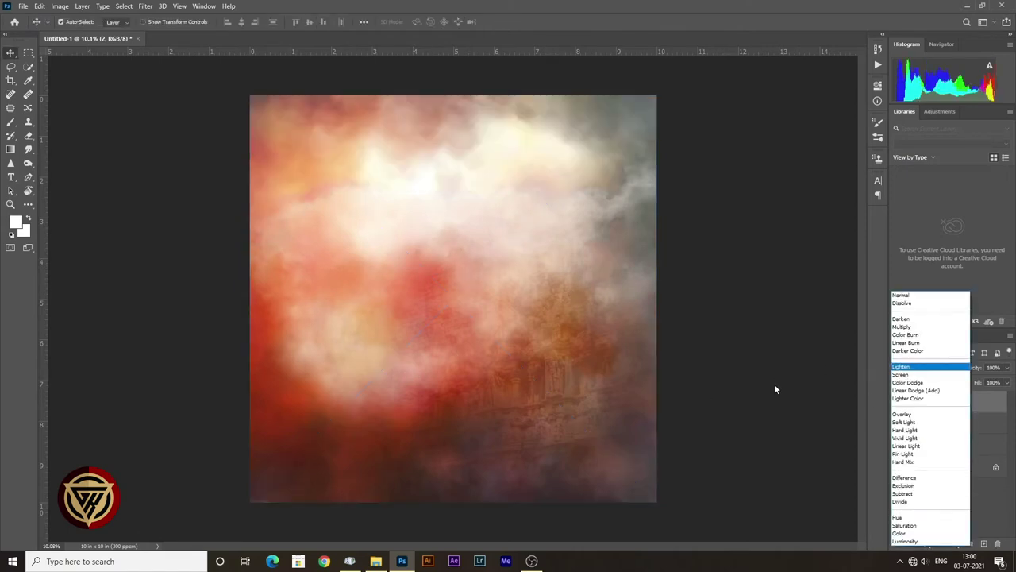
pyautogui.click(903, 423)
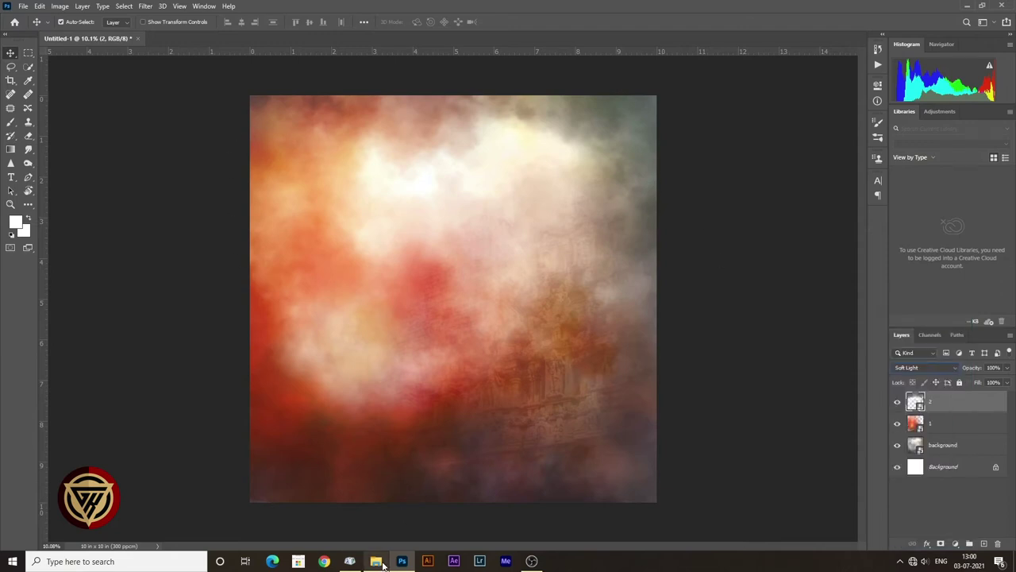
pyautogui.click(378, 563)
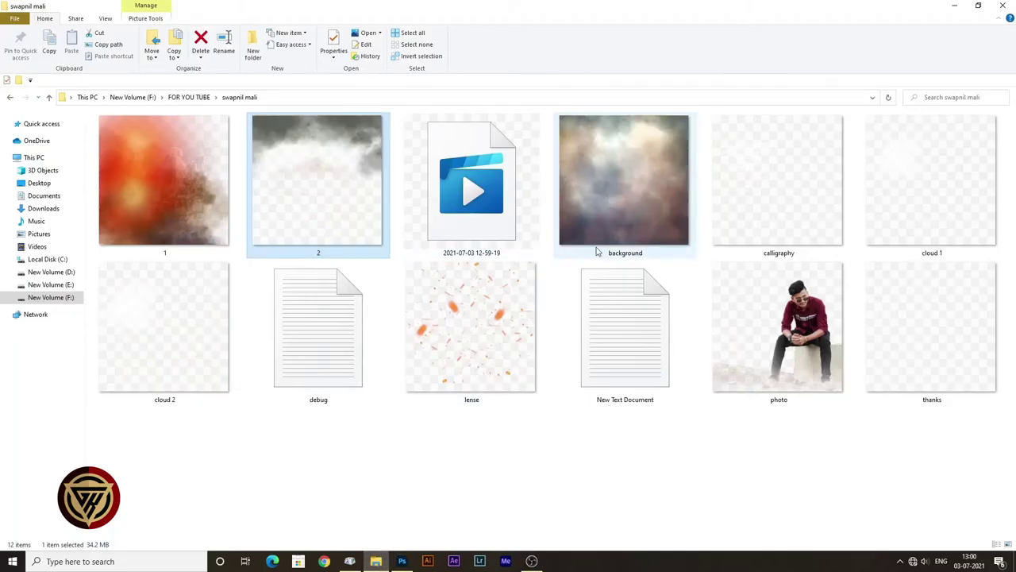
# - Place the lense sparks image and blend it in Screen mode
pyautogui.moveTo(456, 339); pyautogui.dragTo(443, 422)
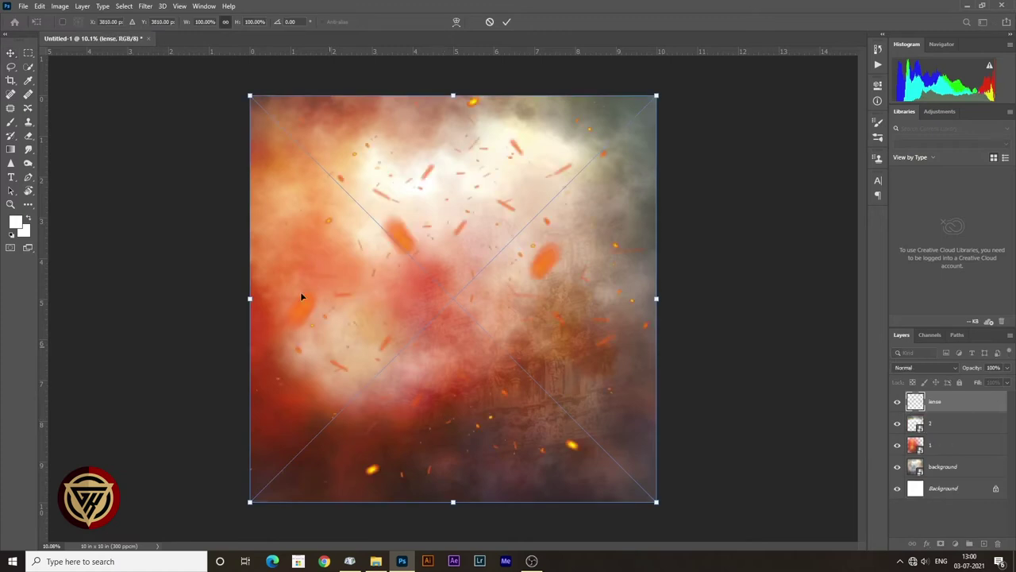
pyautogui.press('Return')
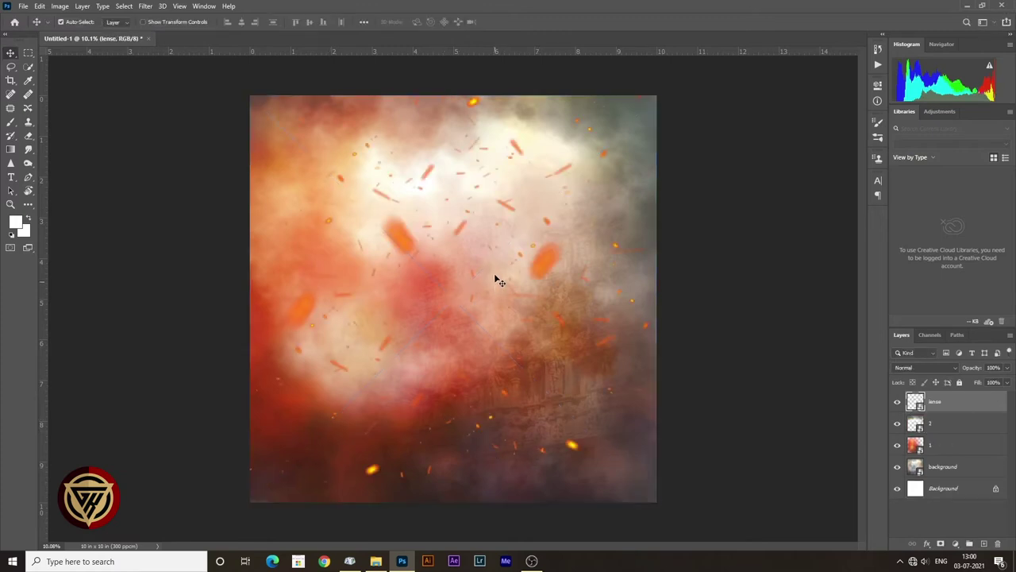
pyautogui.click(932, 368)
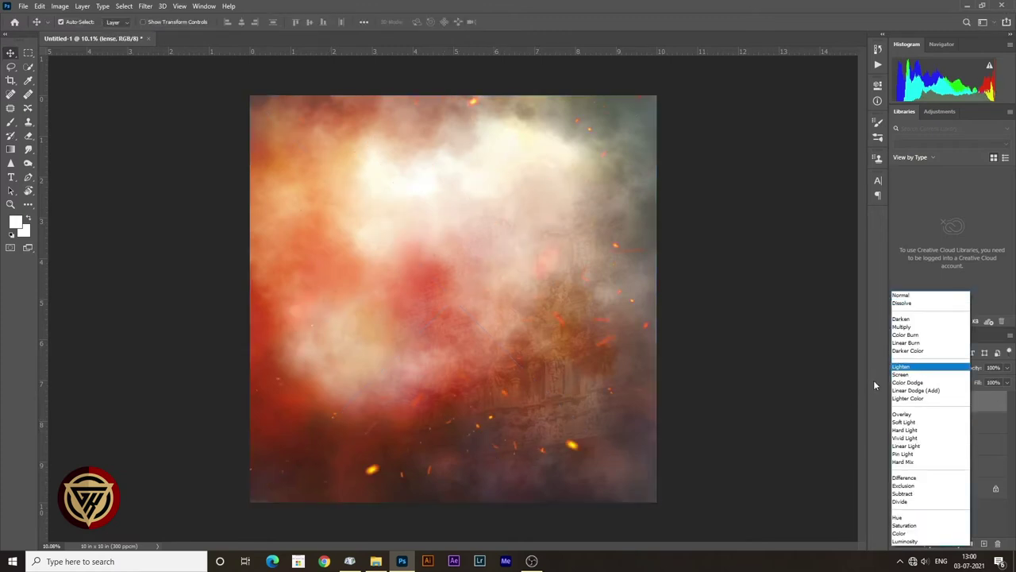
pyautogui.click(912, 376)
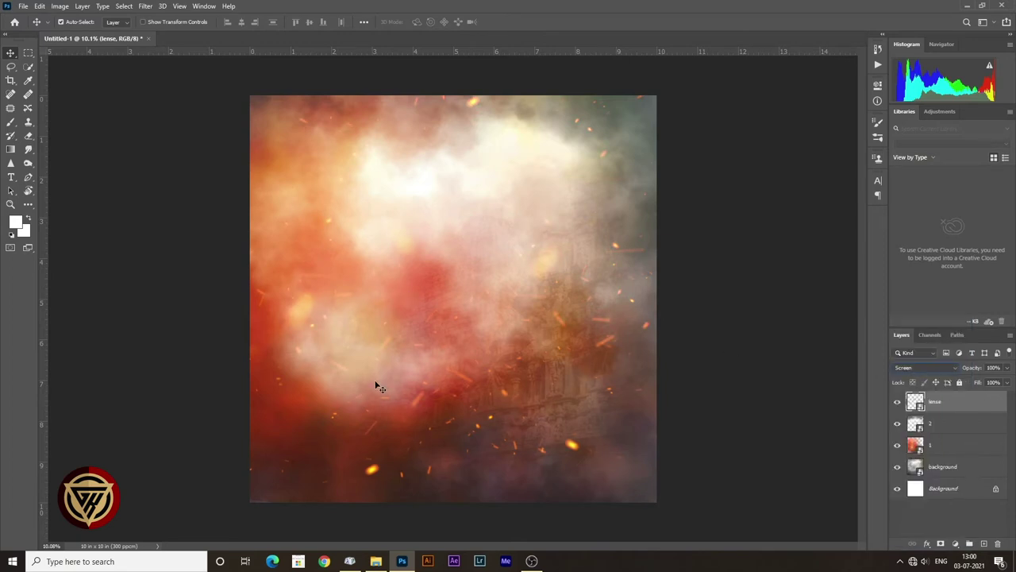
# - Place the thanks text image and blend it in Overlay mode
pyautogui.click(377, 561)
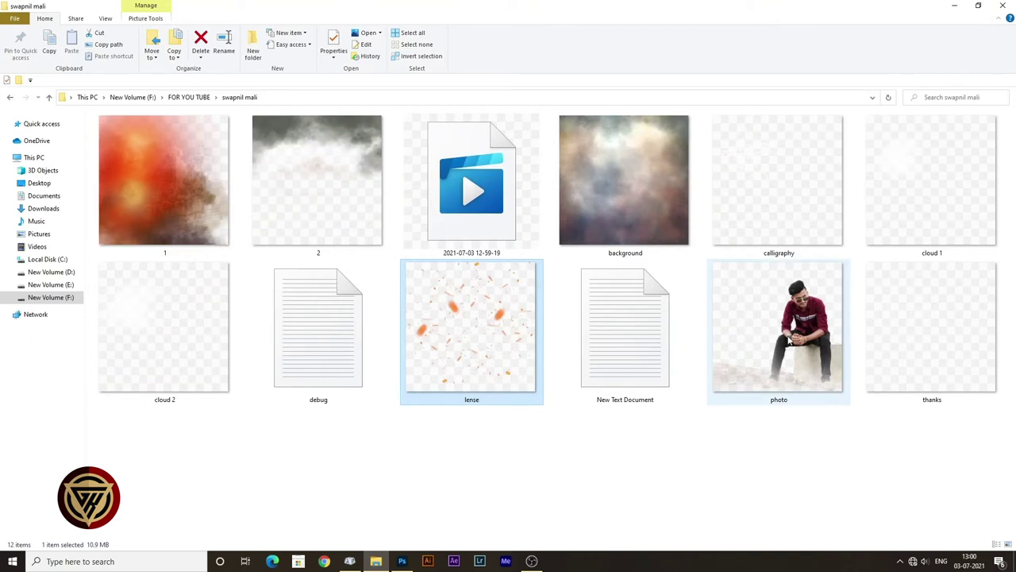
pyautogui.moveTo(932, 310); pyautogui.dragTo(413, 381)
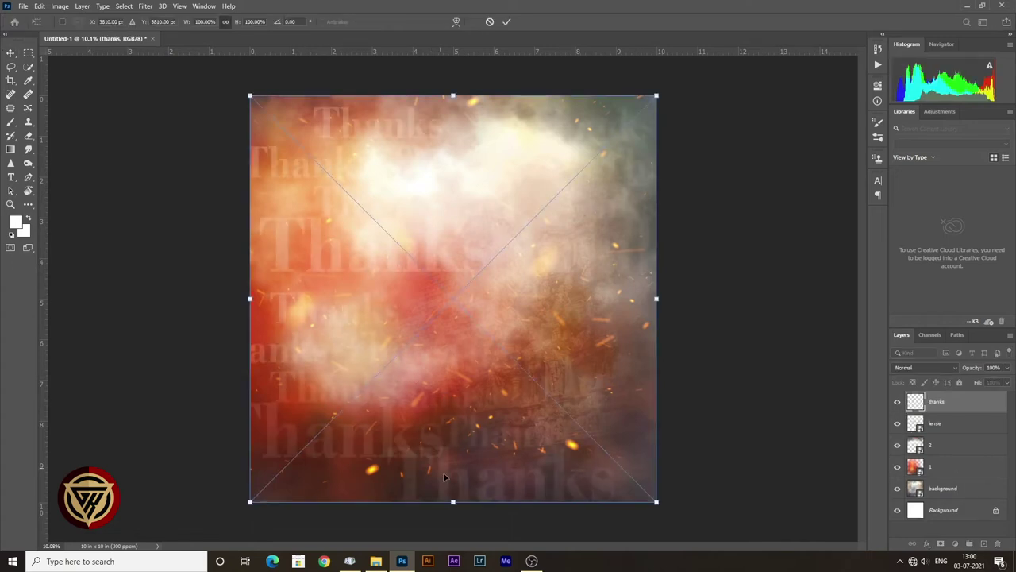
pyautogui.press('Return')
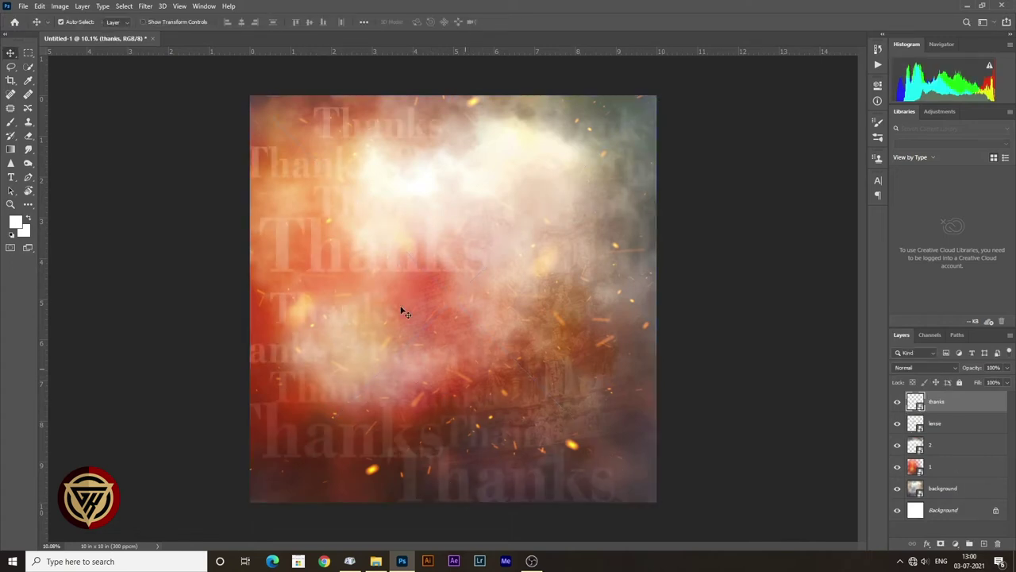
pyautogui.click(926, 367)
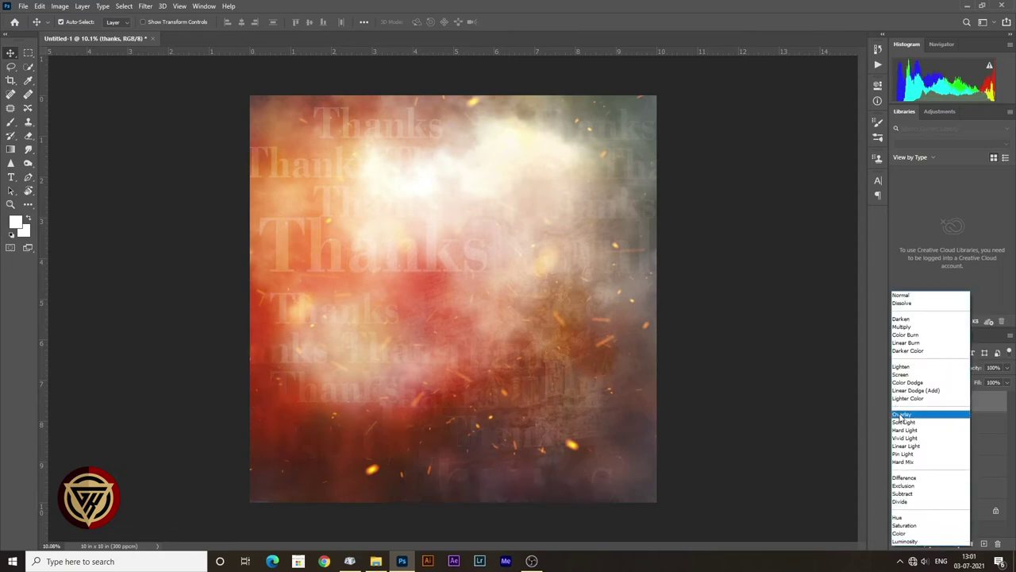
pyautogui.click(901, 414)
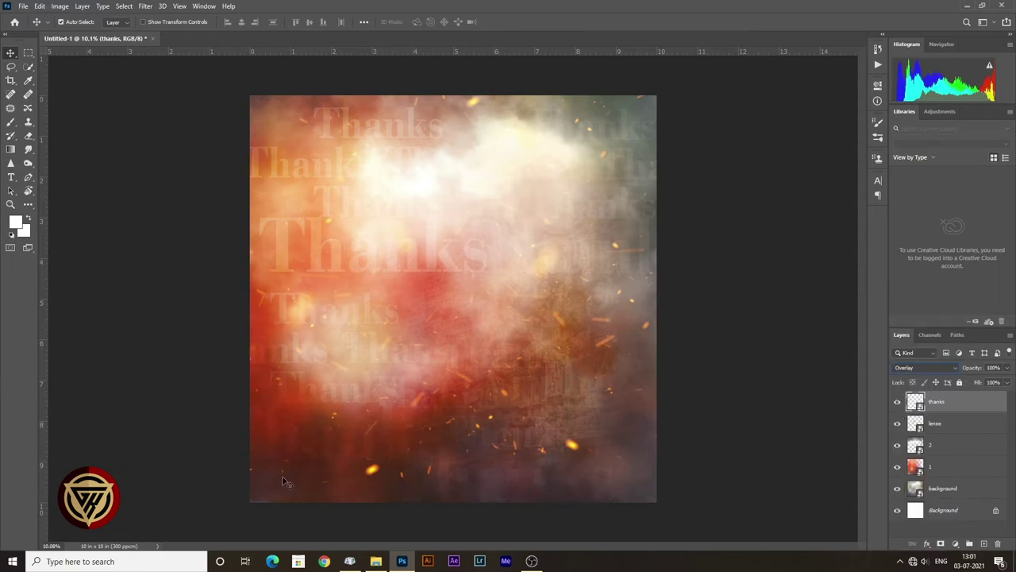
pyautogui.click(376, 561)
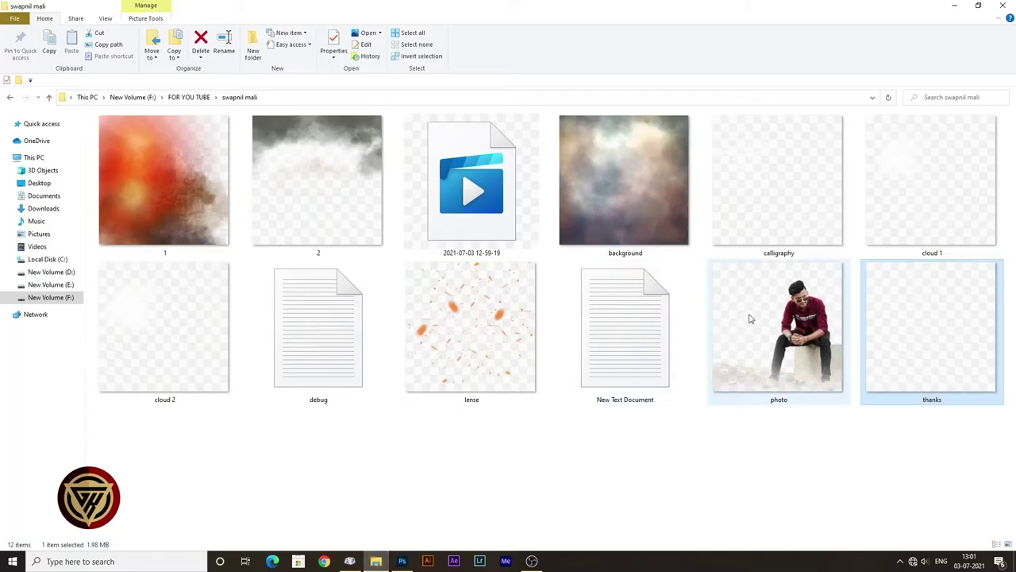
# - Place the cloud 1 image onto the poster
pyautogui.click(766, 190)
pyautogui.click(917, 177)
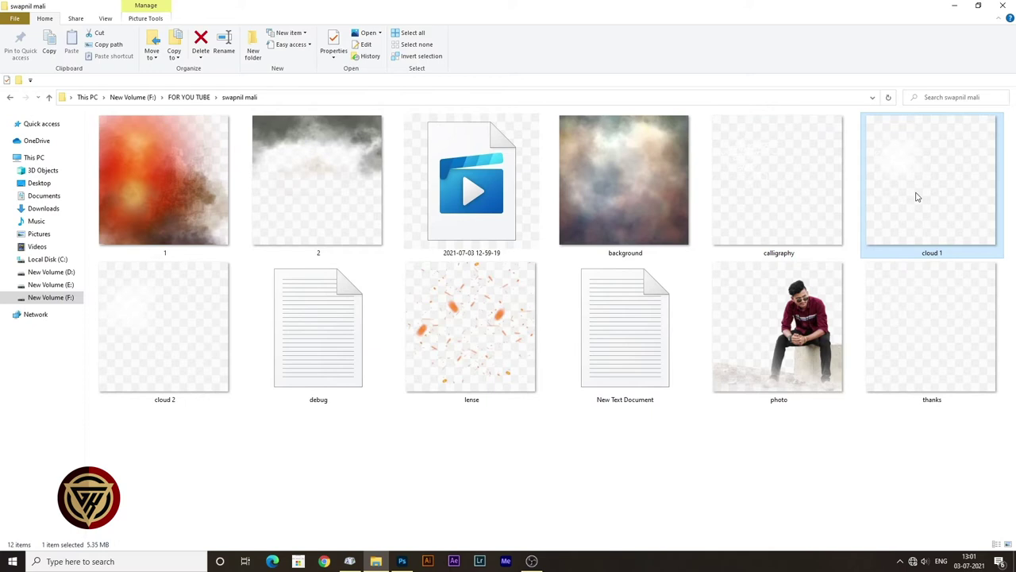
pyautogui.moveTo(933, 161); pyautogui.dragTo(391, 401)
pyautogui.press('Return')
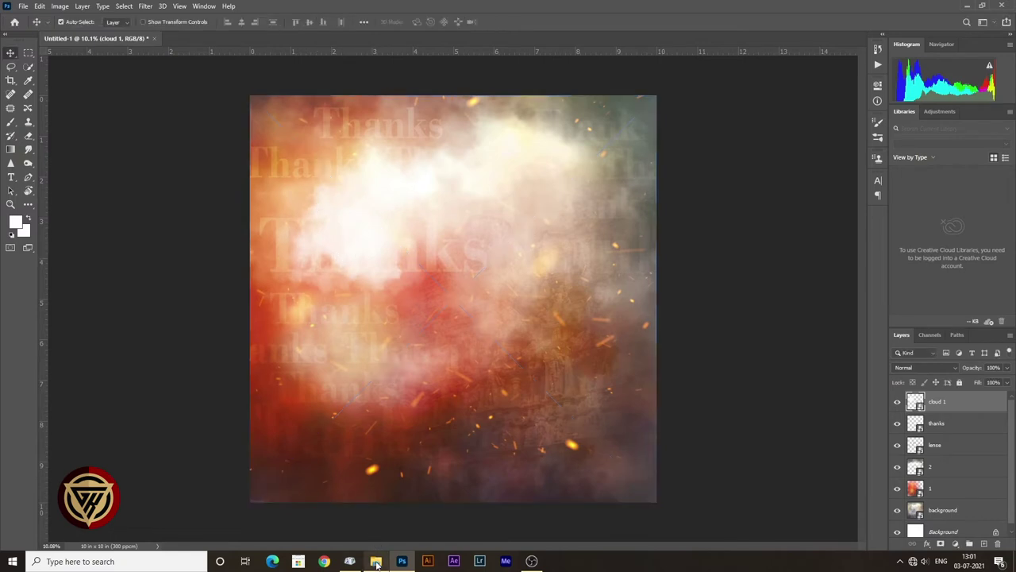
# - Place the cloud 2 image onto the poster
pyautogui.click(377, 563)
pyautogui.click(157, 326)
pyautogui.moveTo(150, 313); pyautogui.dragTo(353, 390)
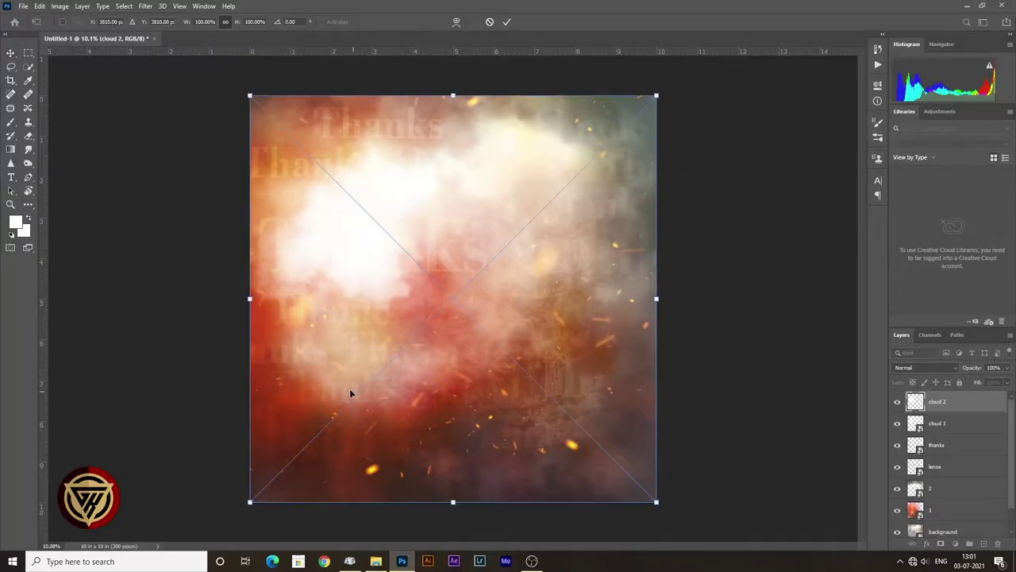
pyautogui.press('Return')
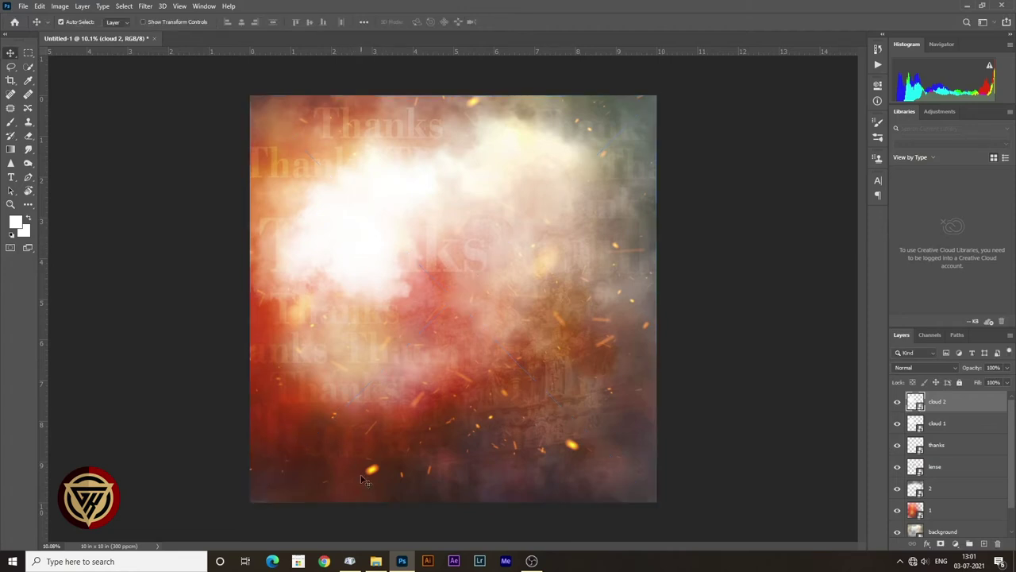
# - Place the white calligraphy image on top of the layer stack
pyautogui.click(376, 561)
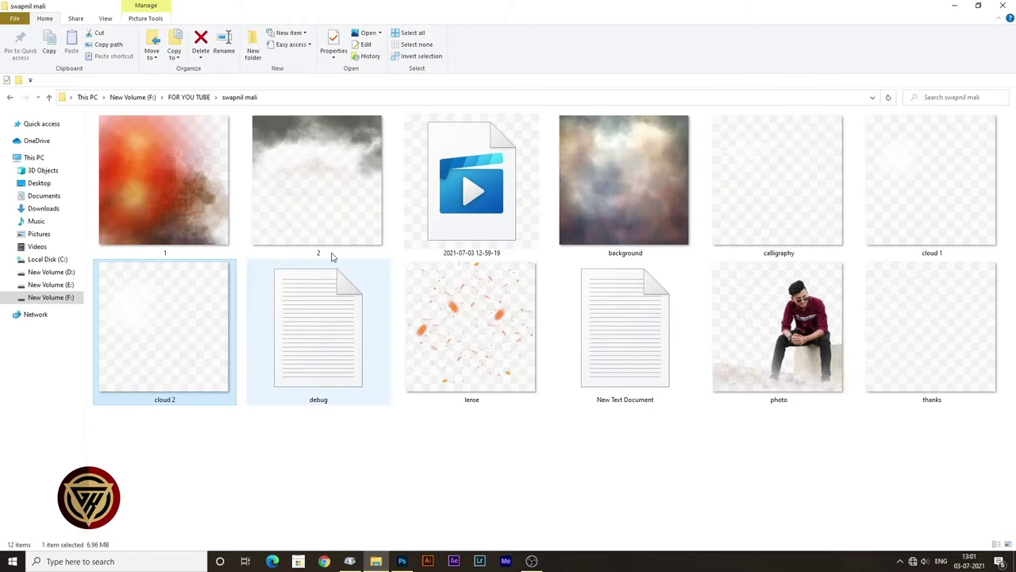
pyautogui.click(783, 182)
pyautogui.moveTo(752, 190); pyautogui.dragTo(425, 405)
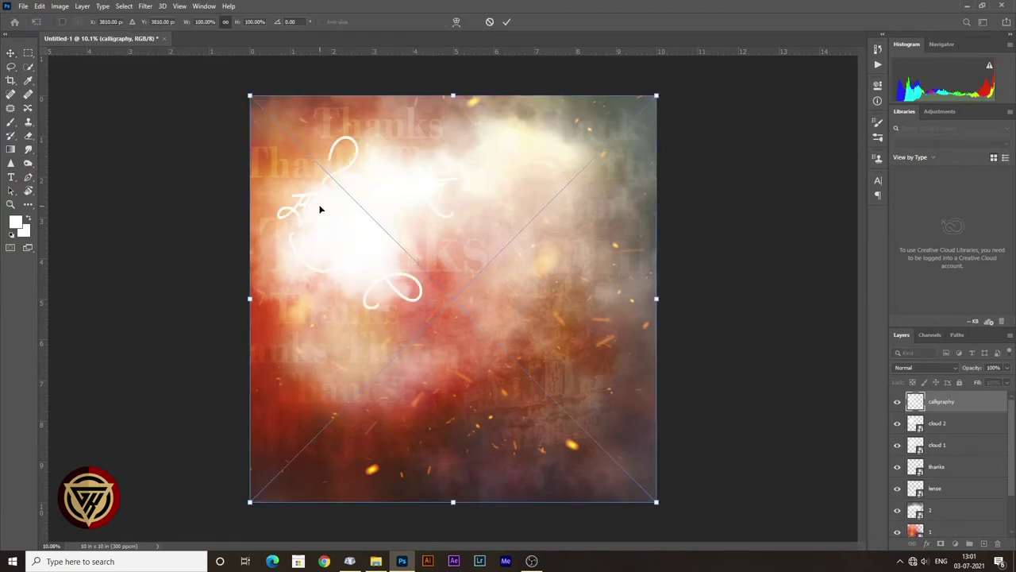
pyautogui.press('Return')
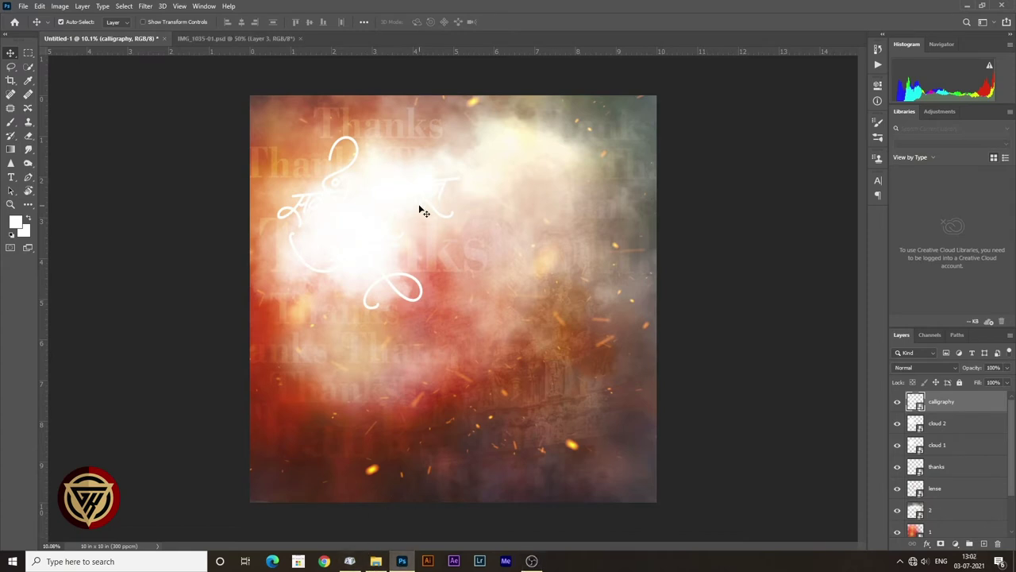
# - Bring the man cut-out from IMG_1035-01.psd into the poster and flip it horizontally
pyautogui.click(253, 37)
pyautogui.moveTo(471, 237); pyautogui.dragTo(139, 39)
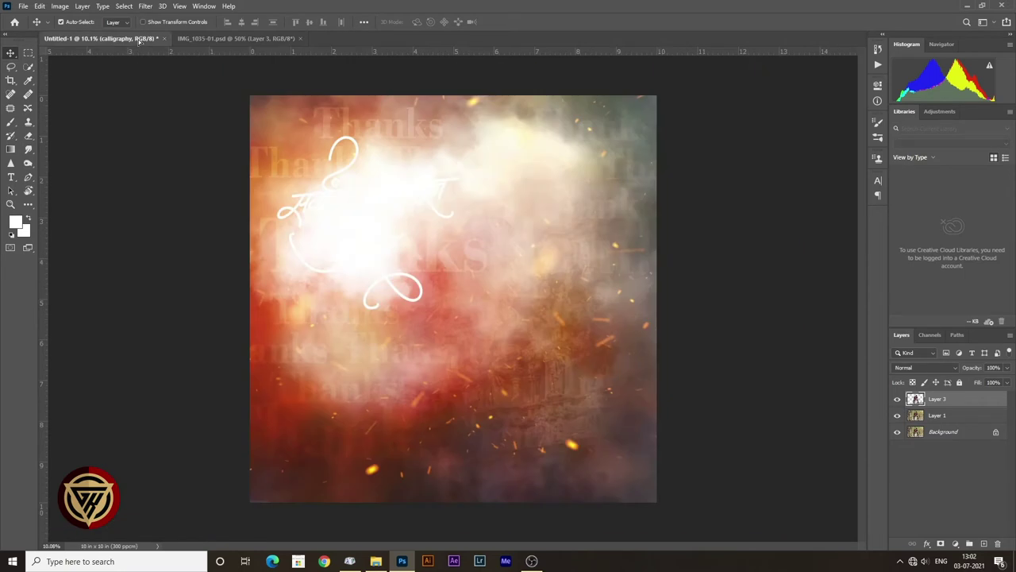
pyautogui.moveTo(406, 315); pyautogui.dragTo(406, 315)
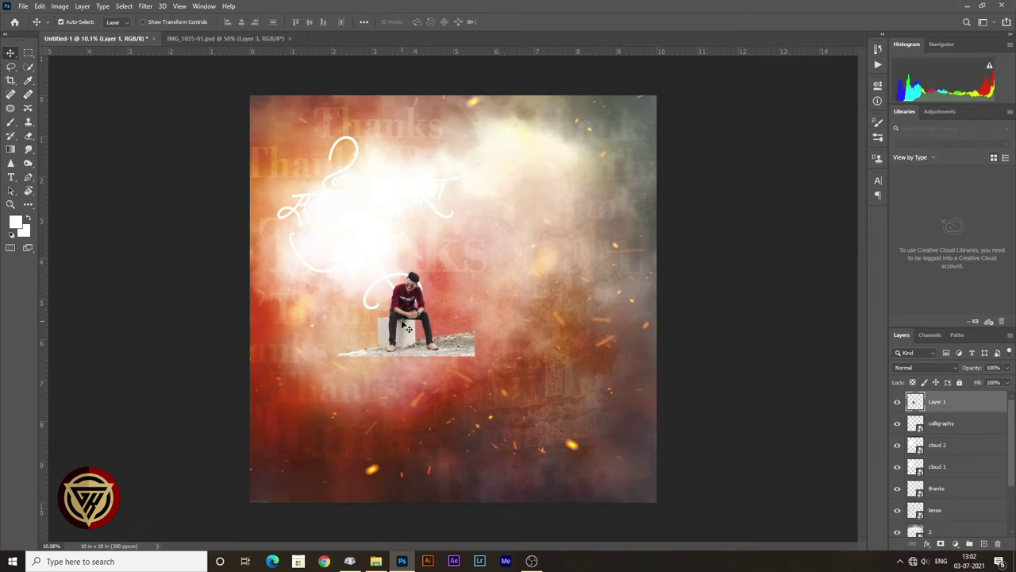
pyautogui.hotkey('ctrl', 't')
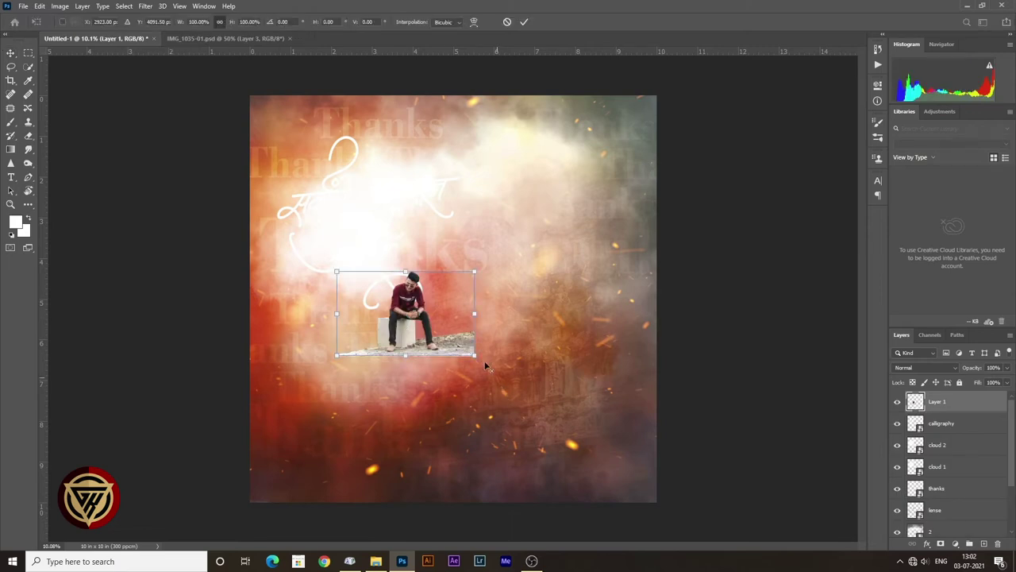
pyautogui.moveTo(474, 357); pyautogui.dragTo(597, 425)
pyautogui.moveTo(391, 344); pyautogui.dragTo(431, 406)
pyautogui.rightClick(459, 419)
pyautogui.click(485, 402)
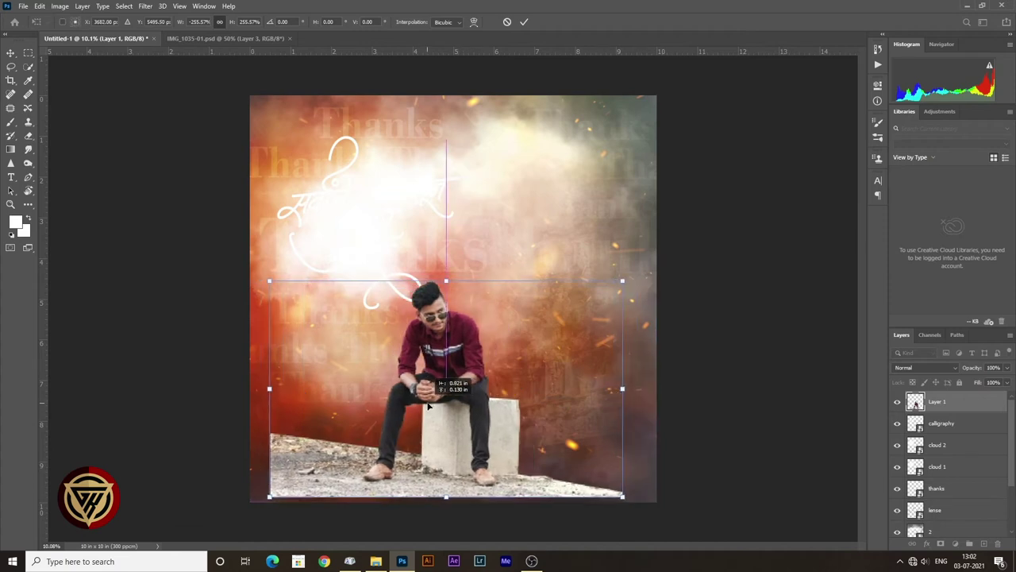
# - Scale the man to about 427.70% and position him to fill the lower right
pyautogui.moveTo(621, 281); pyautogui.dragTo(723, 217)
pyautogui.moveTo(416, 357); pyautogui.dragTo(498, 302)
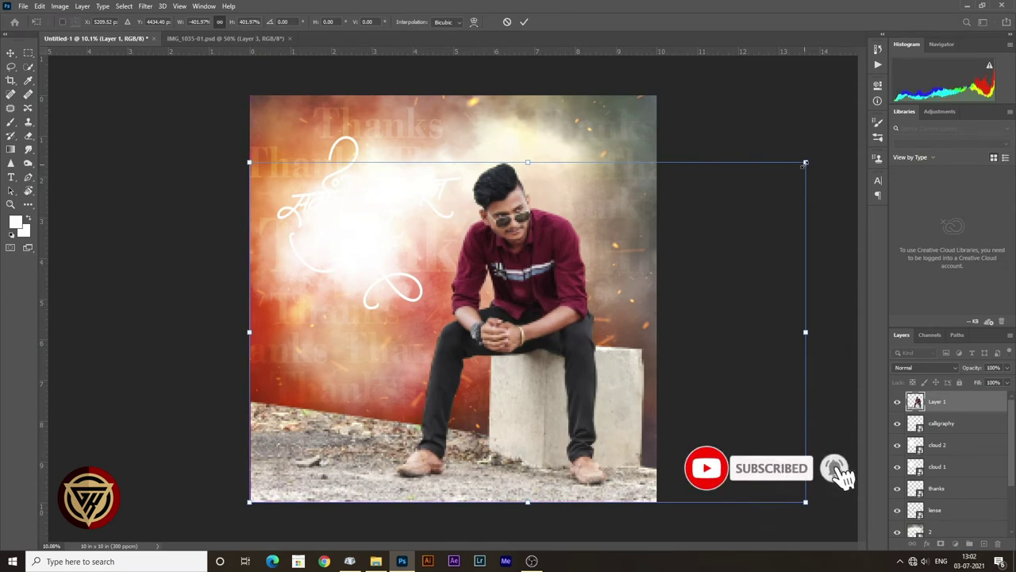
pyautogui.moveTo(806, 162); pyautogui.dragTo(816, 156)
pyautogui.moveTo(494, 300)
pyautogui.mouseDown()
pyautogui.moveTo(513, 308)
pyautogui.moveTo(503, 308)
pyautogui.mouseUp()
pyautogui.moveTo(838, 164); pyautogui.dragTo(844, 151)
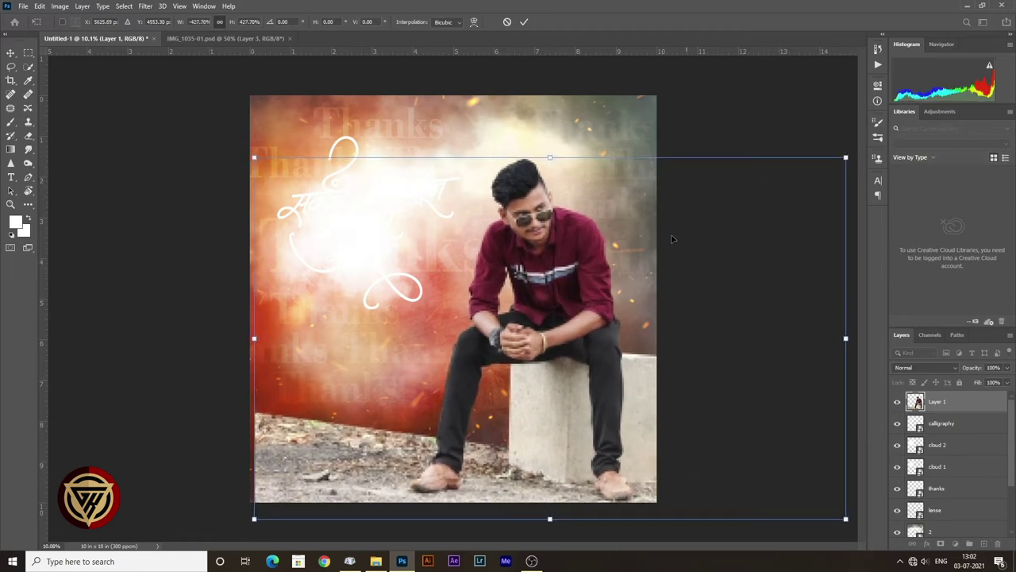
pyautogui.moveTo(587, 288); pyautogui.dragTo(585, 288)
pyautogui.press('Return')
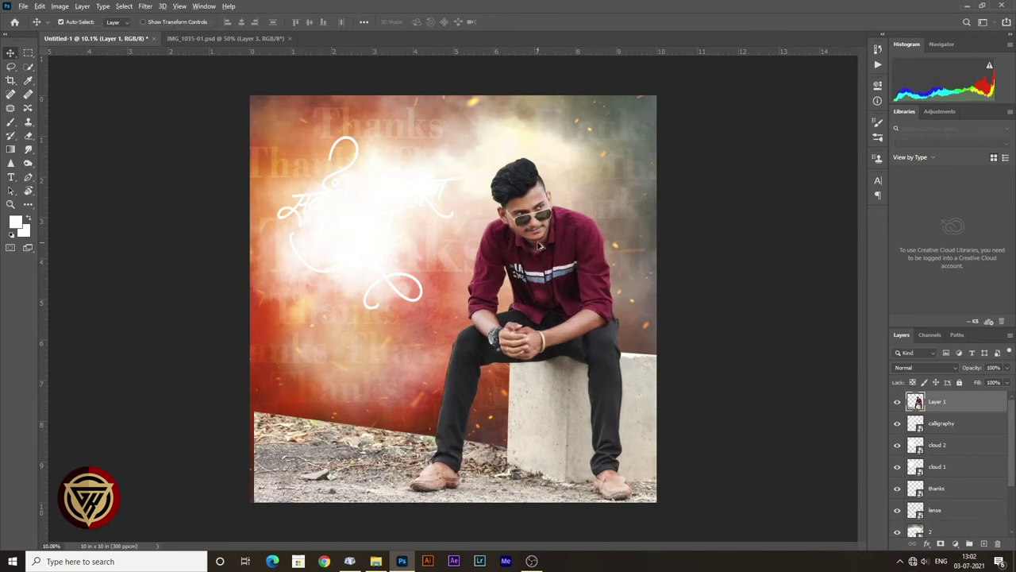
# - Zoom in on the man's hair and pick the Smudge tool
pyautogui.scroll(8, 539, 247)
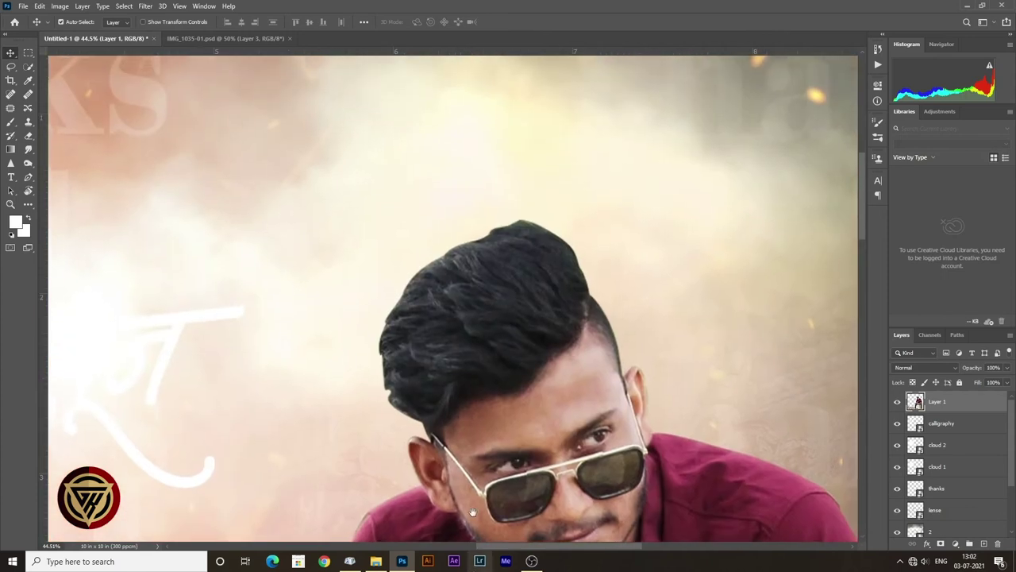
pyautogui.moveTo(472, 512); pyautogui.dragTo(479, 556)
pyautogui.scroll(2, 454, 384)
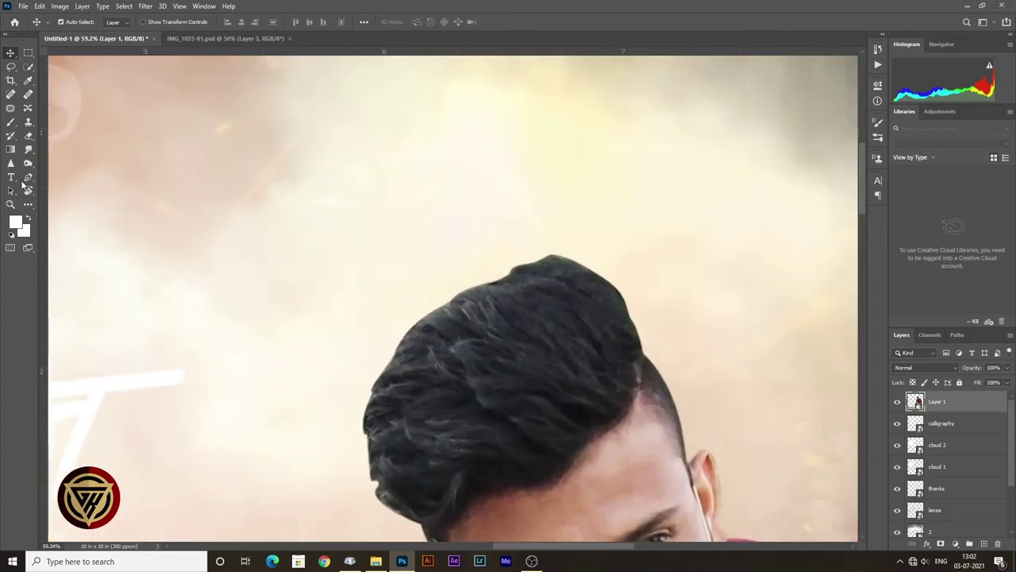
pyautogui.click(29, 151)
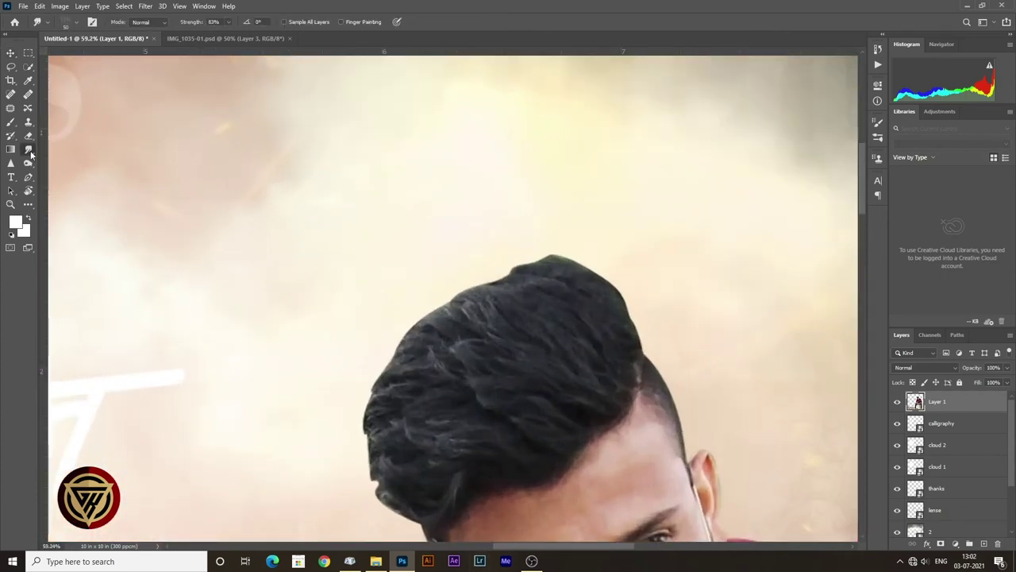
# - Set the Smudge brush to 200 px and smear the lower-left hair edge outward
pyautogui.click(64, 22)
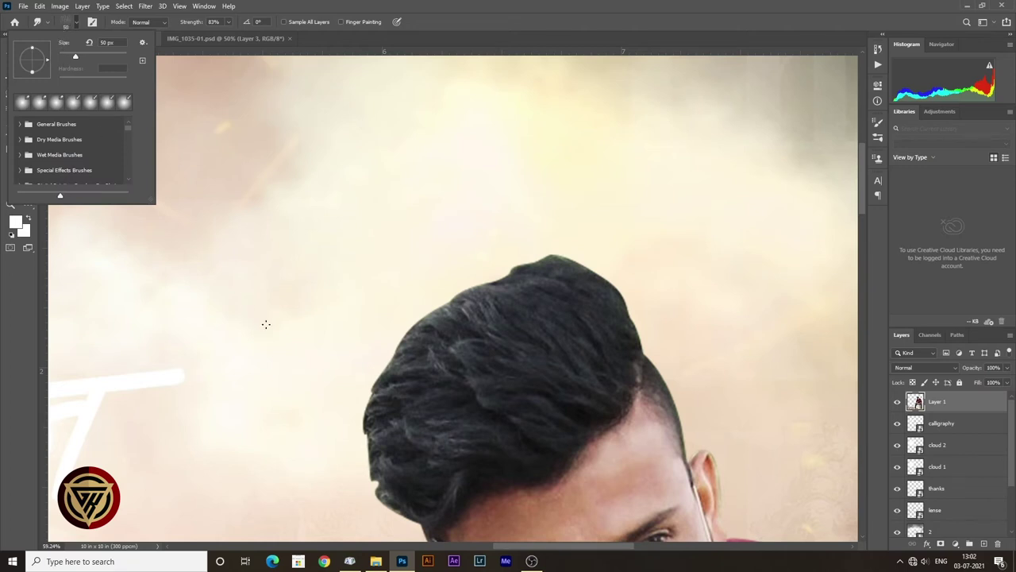
pyautogui.click(266, 348)
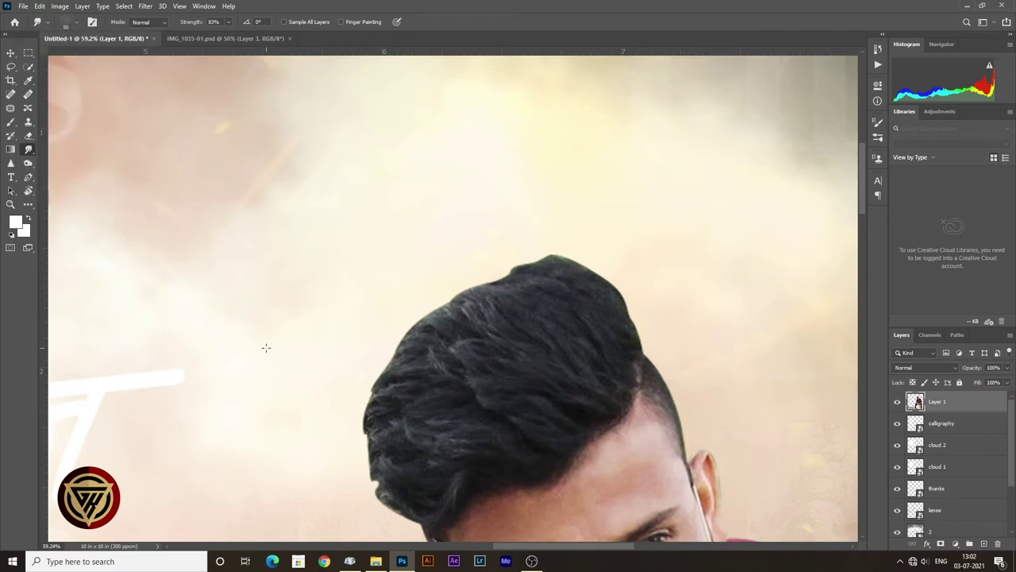
pyautogui.press(']')
pyautogui.press(']')
pyautogui.press(']')
pyautogui.press(']')
pyautogui.press(']')
pyautogui.press(']')
pyautogui.press(']')
pyautogui.press(']')
pyautogui.press(']')
pyautogui.press(']')
pyautogui.press(']')
pyautogui.press(']')
pyautogui.press(']')
pyautogui.press(']')
pyautogui.press(']')
pyautogui.press(']')
pyautogui.press('[')
pyautogui.press('[')
pyautogui.press('[')
pyautogui.press('[')
pyautogui.press('[')
pyautogui.press('[')
pyautogui.press('[')
pyautogui.press('[')
pyautogui.scroll(3, 310, 342)
pyautogui.moveTo(449, 415); pyautogui.dragTo(455, 195)
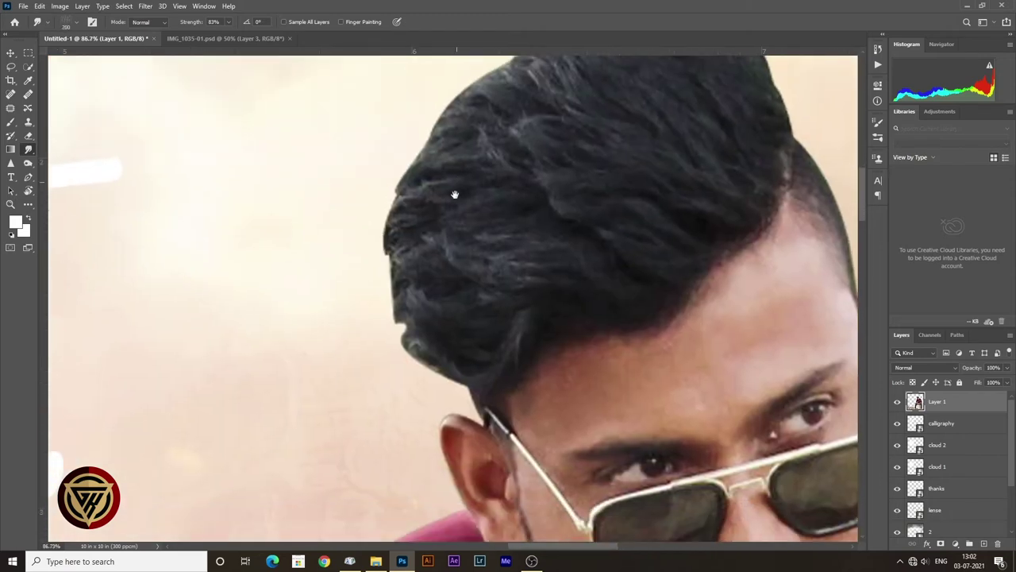
pyautogui.moveTo(419, 386)
pyautogui.mouseDown()
pyautogui.moveTo(439, 369)
pyautogui.moveTo(375, 366)
pyautogui.moveTo(410, 365)
pyautogui.moveTo(419, 312)
pyautogui.moveTo(376, 359)
pyautogui.moveTo(400, 330)
pyautogui.moveTo(408, 295)
pyautogui.moveTo(403, 284)
pyautogui.moveTo(384, 353)
pyautogui.moveTo(404, 224)
pyautogui.moveTo(386, 262)
pyautogui.mouseUp()
# - With a 100 px brush, smudge the left and top hair edges into the background
pyautogui.press('[')
pyautogui.press('[')
pyautogui.press('[')
pyautogui.press('[')
pyautogui.moveTo(397, 213); pyautogui.dragTo(375, 251)
pyautogui.moveTo(399, 211)
pyautogui.mouseDown()
pyautogui.moveTo(370, 260)
pyautogui.moveTo(346, 389)
pyautogui.mouseUp()
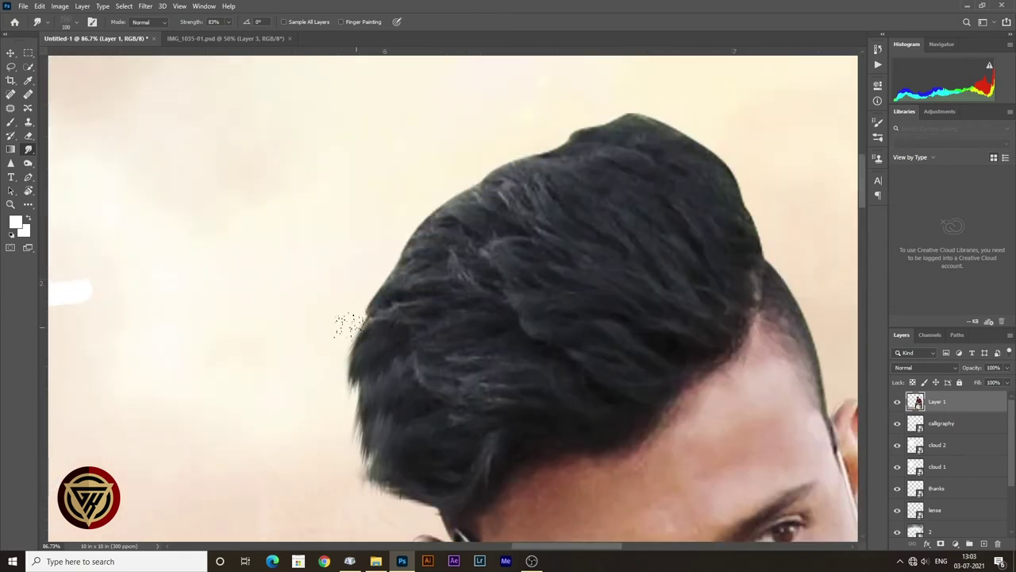
pyautogui.moveTo(347, 317); pyautogui.dragTo(316, 383)
pyautogui.moveTo(387, 297)
pyautogui.mouseDown()
pyautogui.moveTo(338, 358)
pyautogui.moveTo(372, 327)
pyautogui.moveTo(278, 369)
pyautogui.mouseUp()
pyautogui.moveTo(353, 365); pyautogui.dragTo(279, 419)
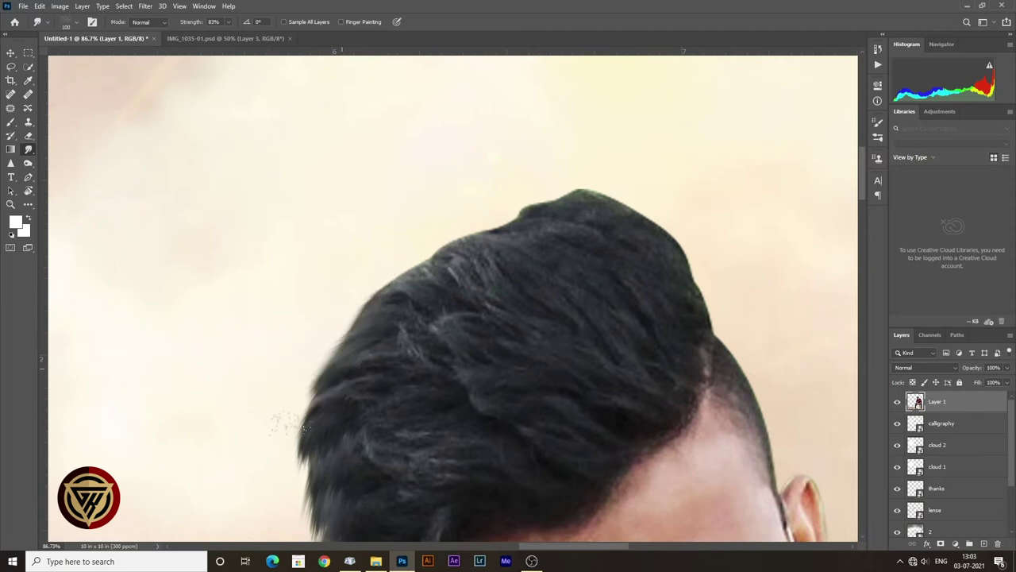
pyautogui.moveTo(393, 290)
pyautogui.mouseDown()
pyautogui.moveTo(348, 319)
pyautogui.moveTo(315, 322)
pyautogui.mouseUp()
pyautogui.moveTo(407, 284); pyautogui.dragTo(342, 324)
pyautogui.moveTo(442, 255); pyautogui.dragTo(350, 292)
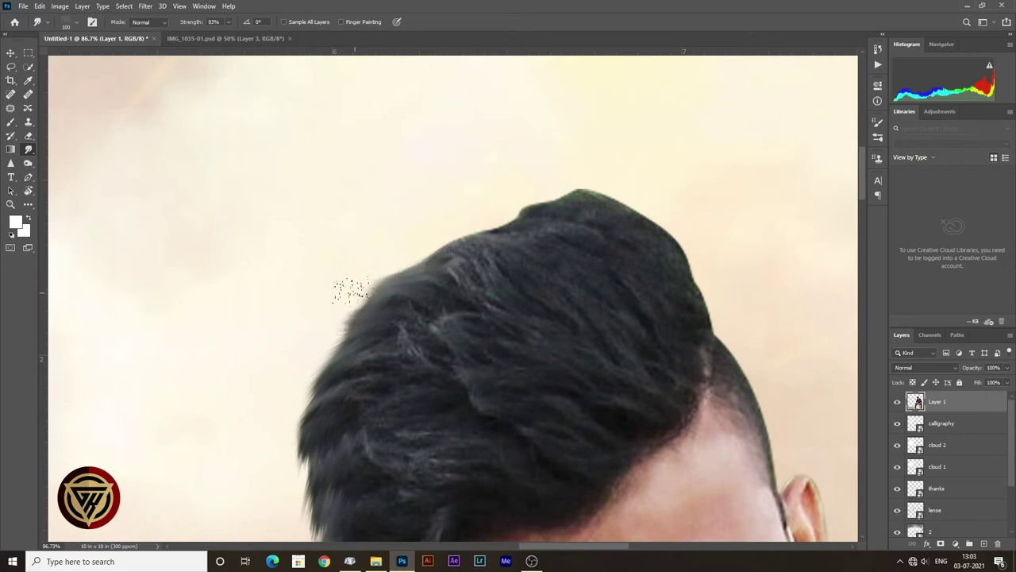
pyautogui.moveTo(503, 233)
pyautogui.mouseDown()
pyautogui.moveTo(381, 243)
pyautogui.moveTo(443, 242)
pyautogui.moveTo(374, 265)
pyautogui.mouseUp()
pyautogui.moveTo(475, 247); pyautogui.dragTo(384, 245)
# - Soften the hair's top edge and blend the spiky upper-right strands toward the crown
pyautogui.moveTo(520, 238)
pyautogui.mouseDown()
pyautogui.moveTo(406, 294)
pyautogui.moveTo(350, 276)
pyautogui.moveTo(318, 281)
pyautogui.mouseUp()
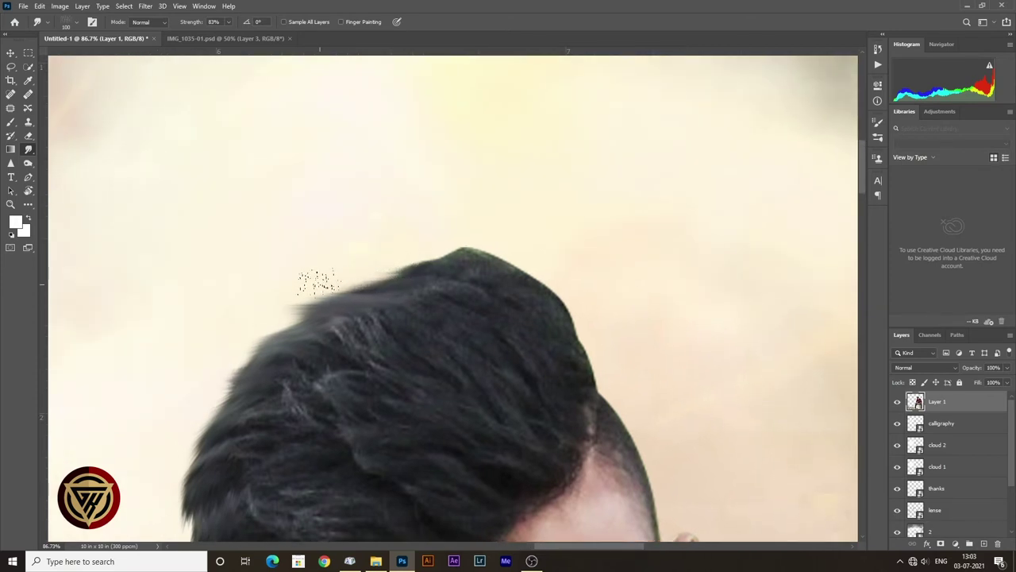
pyautogui.moveTo(449, 256); pyautogui.dragTo(356, 258)
pyautogui.moveTo(459, 259)
pyautogui.mouseDown()
pyautogui.moveTo(374, 255)
pyautogui.moveTo(384, 256)
pyautogui.mouseUp()
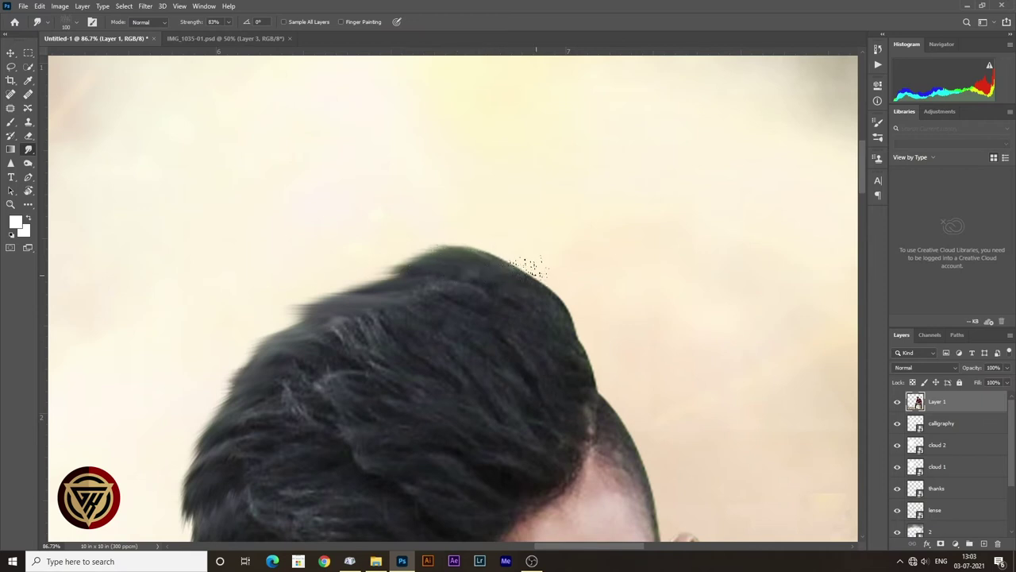
pyautogui.moveTo(580, 391)
pyautogui.mouseDown()
pyautogui.moveTo(576, 322)
pyautogui.moveTo(534, 266)
pyautogui.mouseUp()
pyautogui.moveTo(582, 348); pyautogui.dragTo(575, 280)
pyautogui.moveTo(567, 317)
pyautogui.mouseDown()
pyautogui.moveTo(554, 260)
pyautogui.moveTo(548, 308)
pyautogui.moveTo(500, 248)
pyautogui.moveTo(521, 258)
pyautogui.moveTo(522, 278)
pyautogui.moveTo(486, 224)
pyautogui.moveTo(500, 262)
pyautogui.moveTo(477, 247)
pyautogui.moveTo(413, 242)
pyautogui.mouseUp()
pyautogui.moveTo(496, 336)
pyautogui.mouseDown()
pyautogui.moveTo(467, 222)
pyautogui.moveTo(530, 245)
pyautogui.mouseUp()
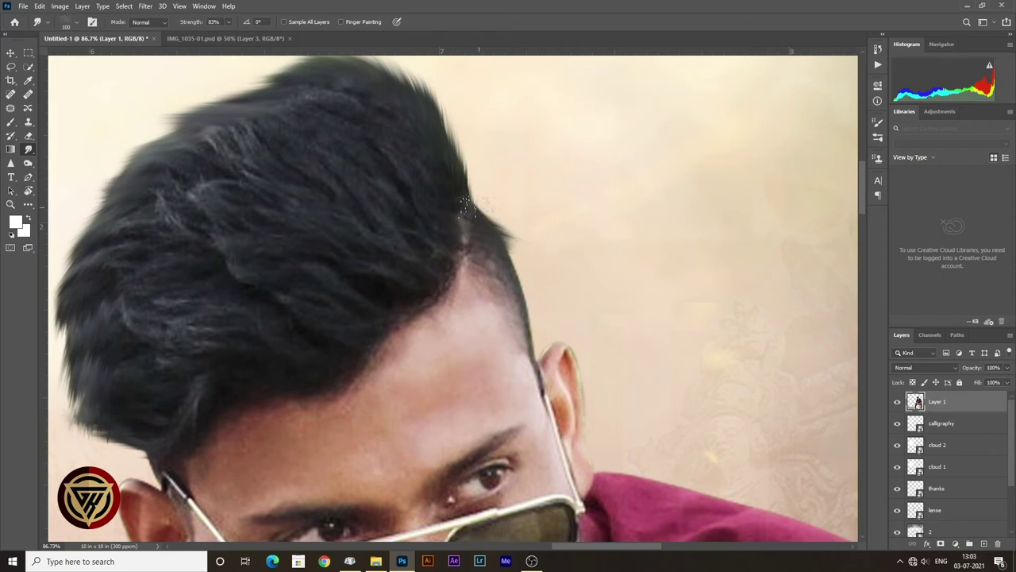
# - Undo two stray strokes, then re-smudge the hair near the ear, top-right and left edges
pyautogui.hotkey('ctrl', 'z')
pyautogui.hotkey('ctrl', 'z')
pyautogui.hotkey('ctrl', 'z')
pyautogui.hotkey('ctrl', 'z')
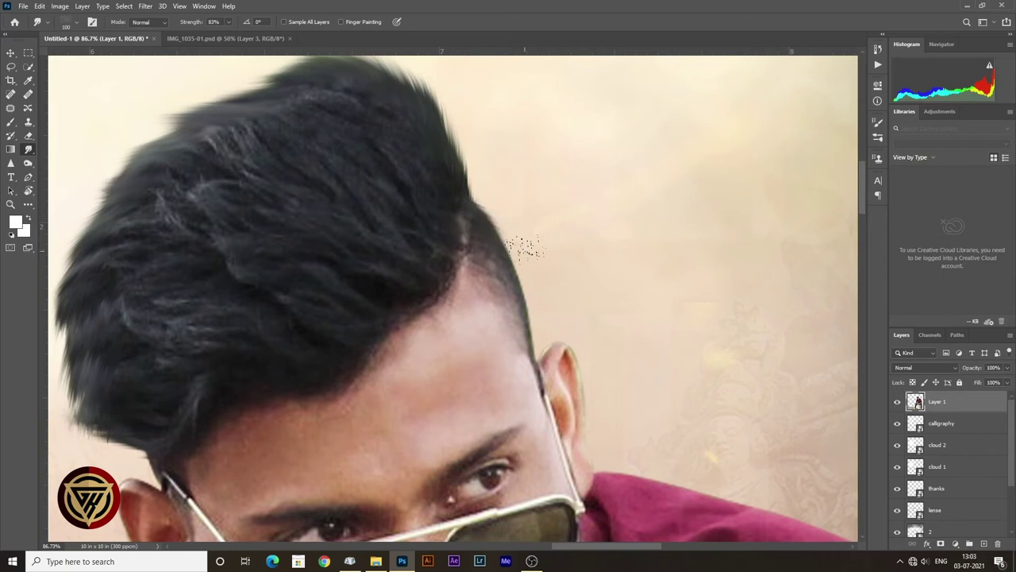
pyautogui.hotkey('ctrl', 'z')
pyautogui.moveTo(521, 262)
pyautogui.mouseDown()
pyautogui.moveTo(552, 314)
pyautogui.moveTo(557, 300)
pyautogui.mouseUp()
pyautogui.moveTo(524, 254); pyautogui.dragTo(549, 321)
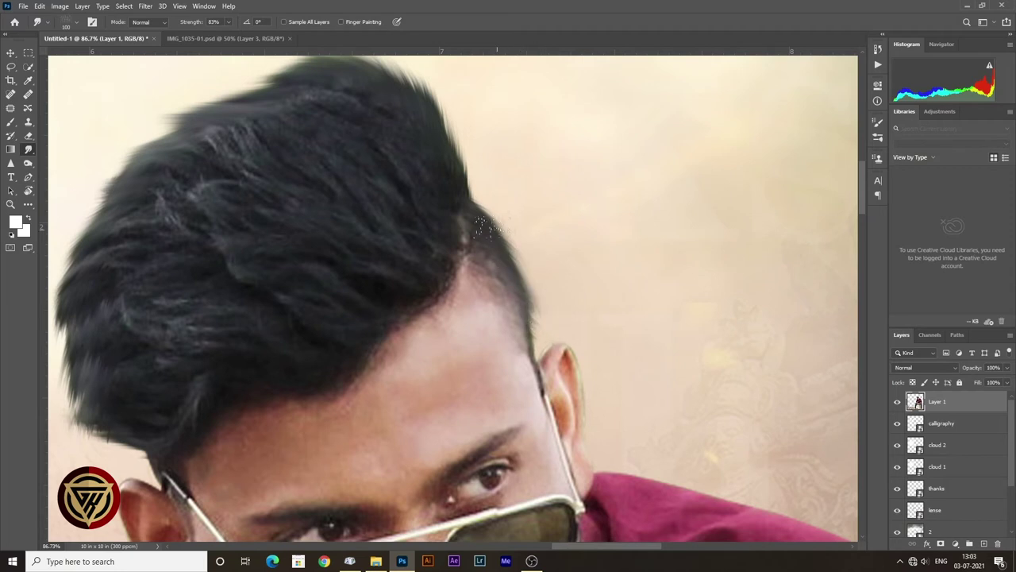
pyautogui.moveTo(431, 201); pyautogui.dragTo(531, 351)
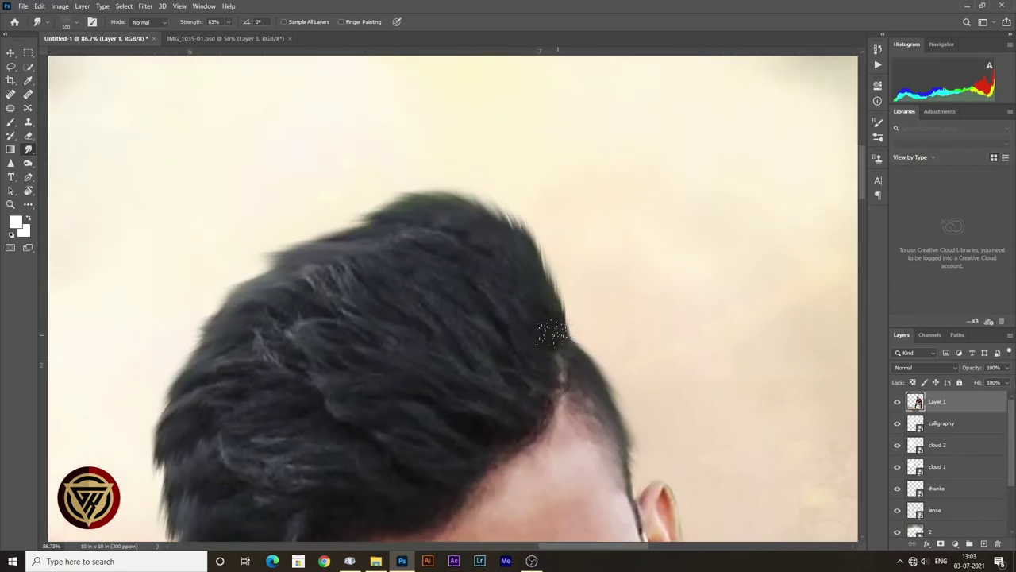
pyautogui.moveTo(566, 270); pyautogui.dragTo(562, 278)
pyautogui.moveTo(519, 237); pyautogui.dragTo(480, 213)
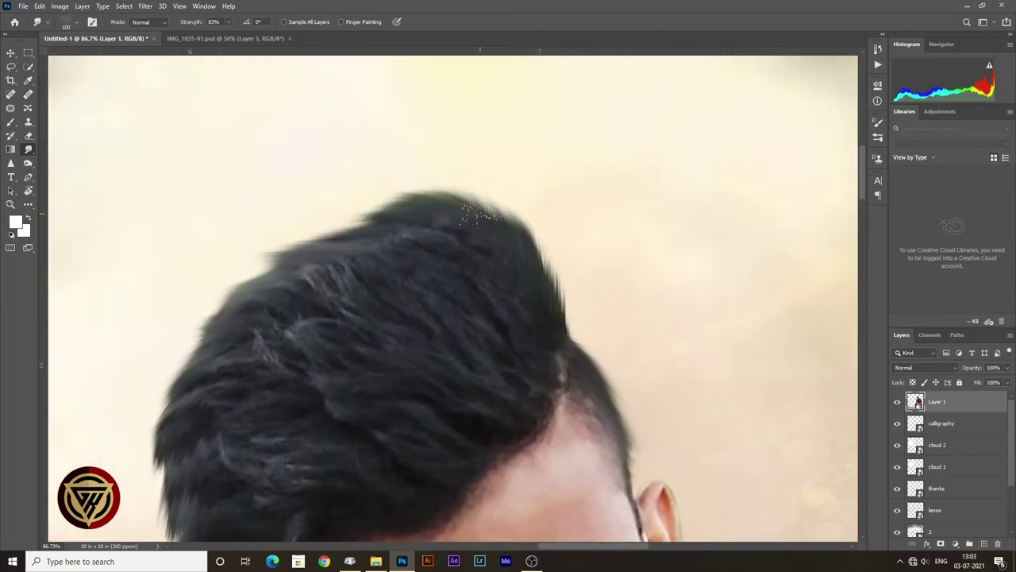
pyautogui.moveTo(348, 266)
pyautogui.mouseDown()
pyautogui.moveTo(479, 259)
pyautogui.moveTo(373, 267)
pyautogui.moveTo(325, 283)
pyautogui.mouseUp()
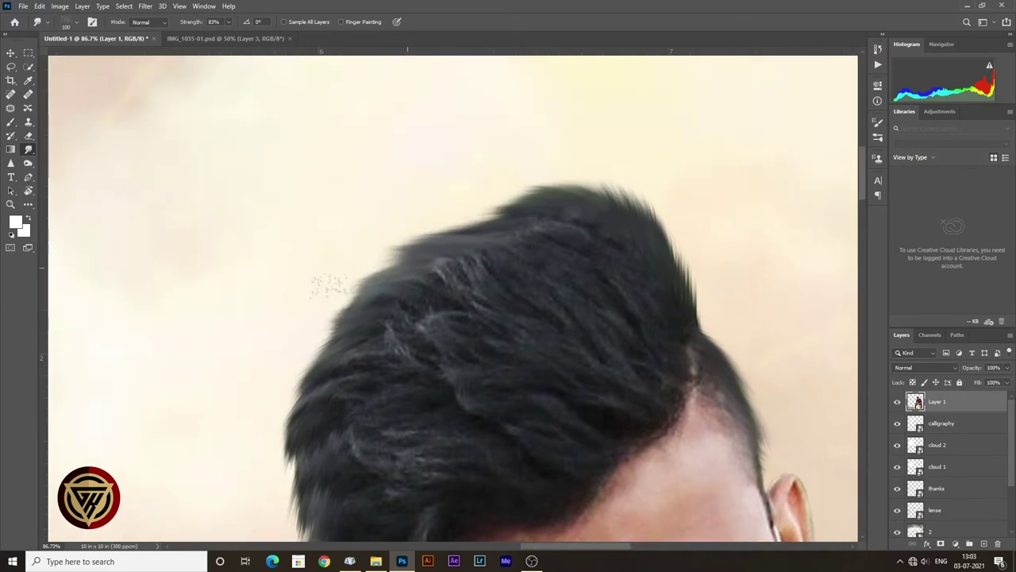
pyautogui.moveTo(333, 381); pyautogui.dragTo(346, 235)
pyautogui.moveTo(321, 270)
pyautogui.mouseDown()
pyautogui.moveTo(285, 333)
pyautogui.moveTo(289, 344)
pyautogui.moveTo(314, 308)
pyautogui.moveTo(297, 392)
pyautogui.moveTo(329, 354)
pyautogui.moveTo(342, 400)
pyautogui.moveTo(319, 398)
pyautogui.moveTo(331, 383)
pyautogui.moveTo(358, 419)
pyautogui.moveTo(337, 390)
pyautogui.moveTo(338, 415)
pyautogui.moveTo(398, 425)
pyautogui.moveTo(398, 441)
pyautogui.moveTo(375, 418)
pyautogui.mouseUp()
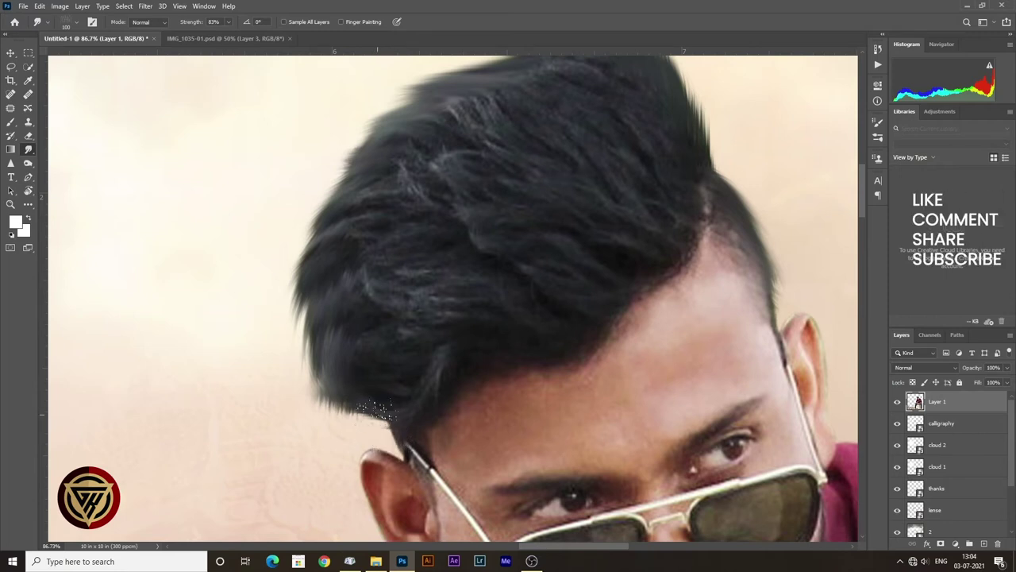
pyautogui.scroll(-10, 354, 401)
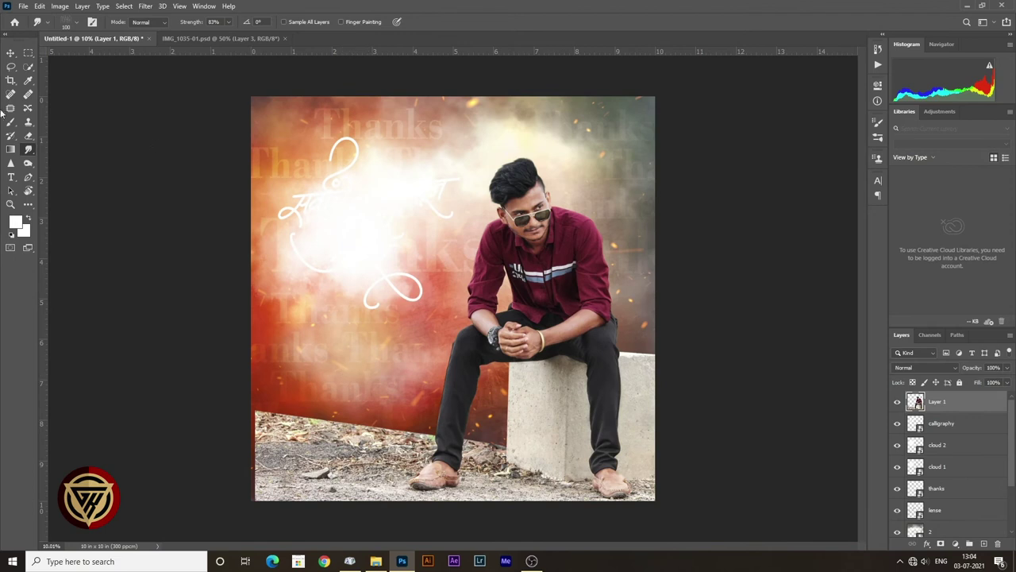
# - Add a layer mask to Layer 1 and set up a roughly 2500 px black brush
pyautogui.click(10, 54)
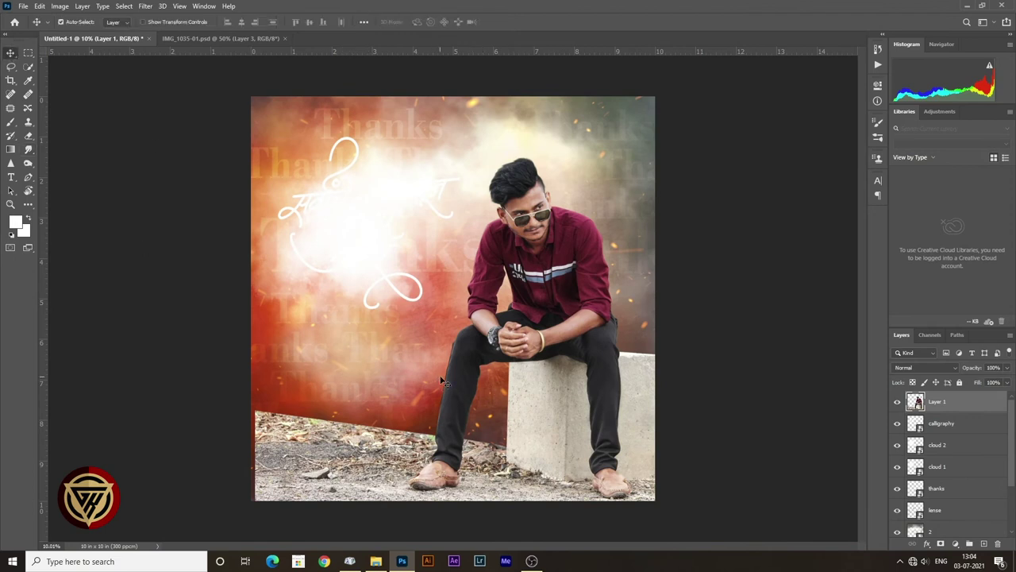
pyautogui.click(941, 545)
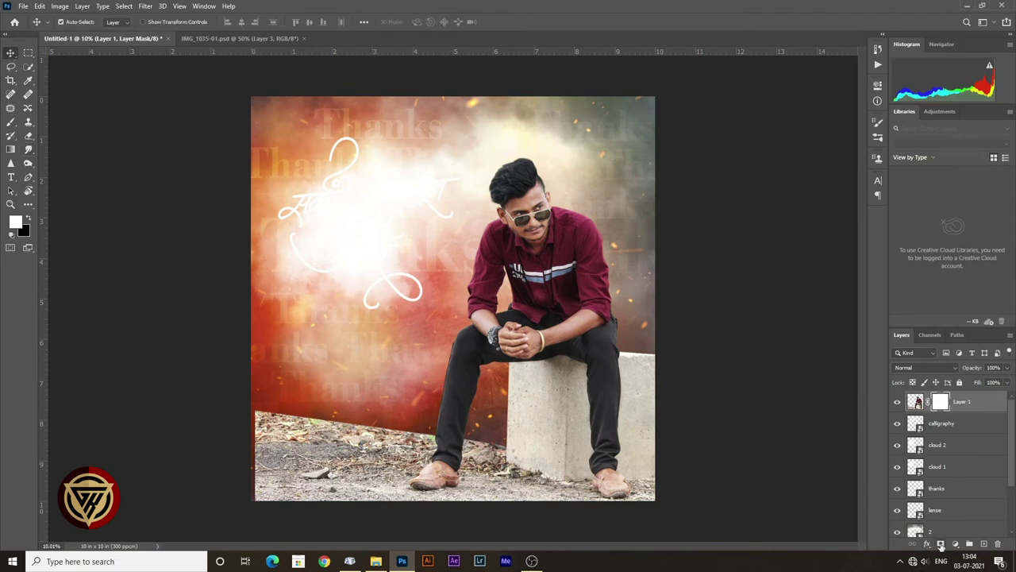
pyautogui.click(11, 123)
pyautogui.press(']')
pyautogui.press(']')
pyautogui.press(']')
pyautogui.press(']')
pyautogui.press(']')
pyautogui.press(']')
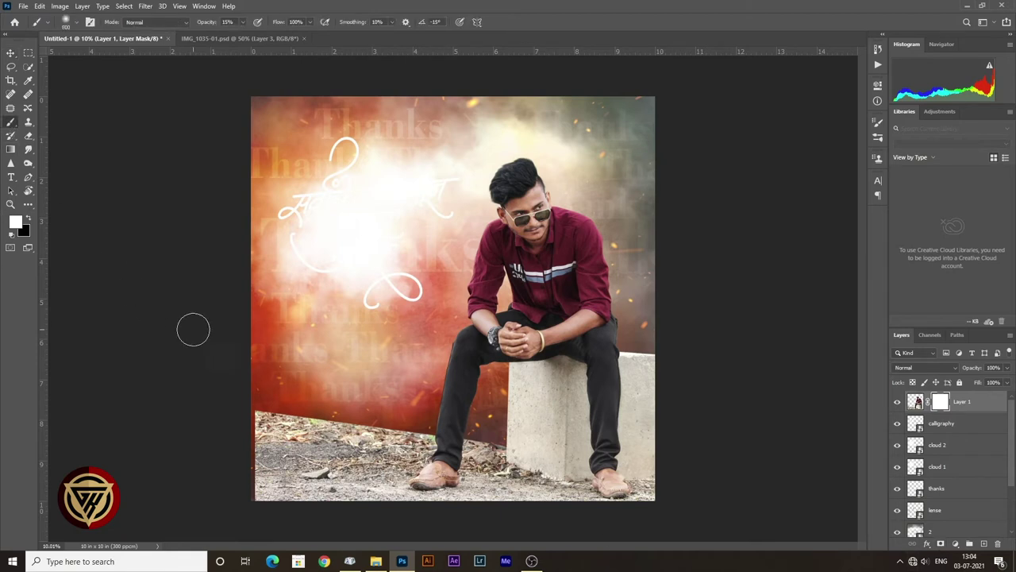
pyautogui.press(']')
pyautogui.press(']')
pyautogui.press(']')
pyautogui.press(']')
pyautogui.press(']')
pyautogui.press(']')
pyautogui.press(']')
pyautogui.press(']')
pyautogui.press(']')
pyautogui.press(']')
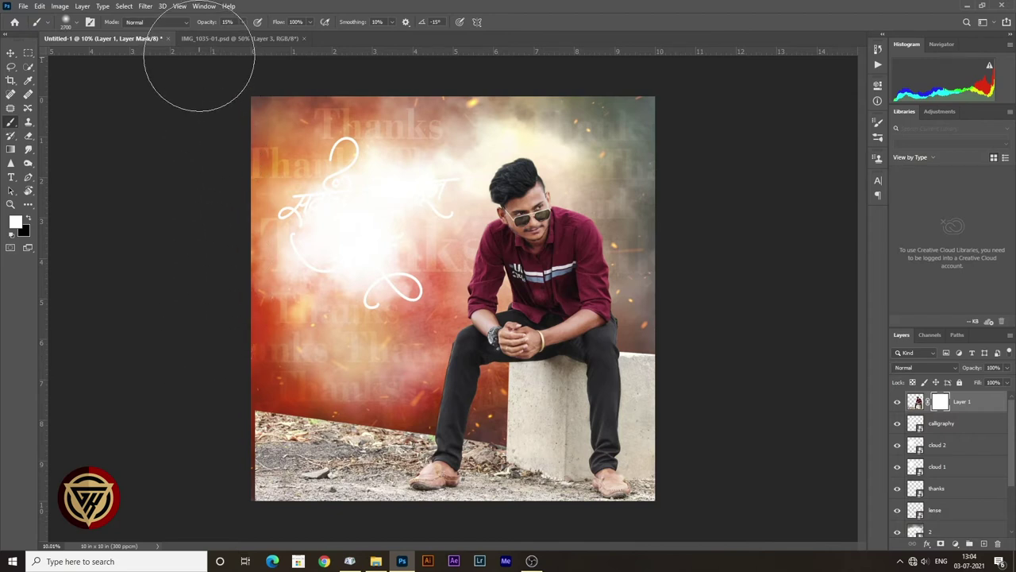
pyautogui.press(']')
pyautogui.press(']')
pyautogui.press(']')
pyautogui.press(']')
pyautogui.press(']')
pyautogui.press(']')
pyautogui.click(12, 236)
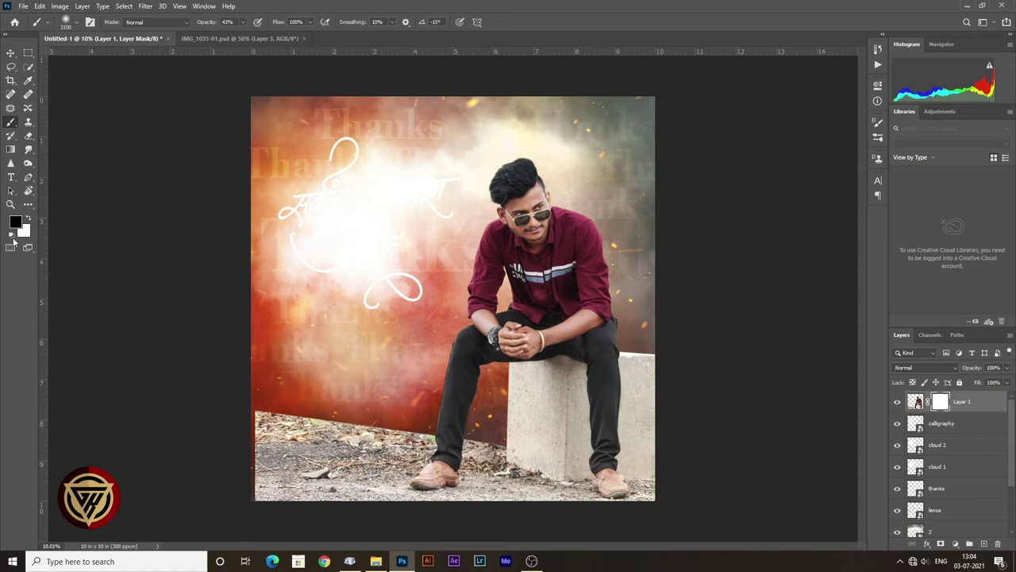
# - Paint the mask along the bottom to fade the ground into the fiery background
pyautogui.moveTo(286, 464); pyautogui.dragTo(681, 481)
pyautogui.moveTo(170, 469)
pyautogui.mouseDown()
pyautogui.moveTo(335, 467)
pyautogui.moveTo(123, 464)
pyautogui.moveTo(231, 447)
pyautogui.moveTo(250, 421)
pyautogui.mouseUp()
pyautogui.hotkey('ctrl', 'z')
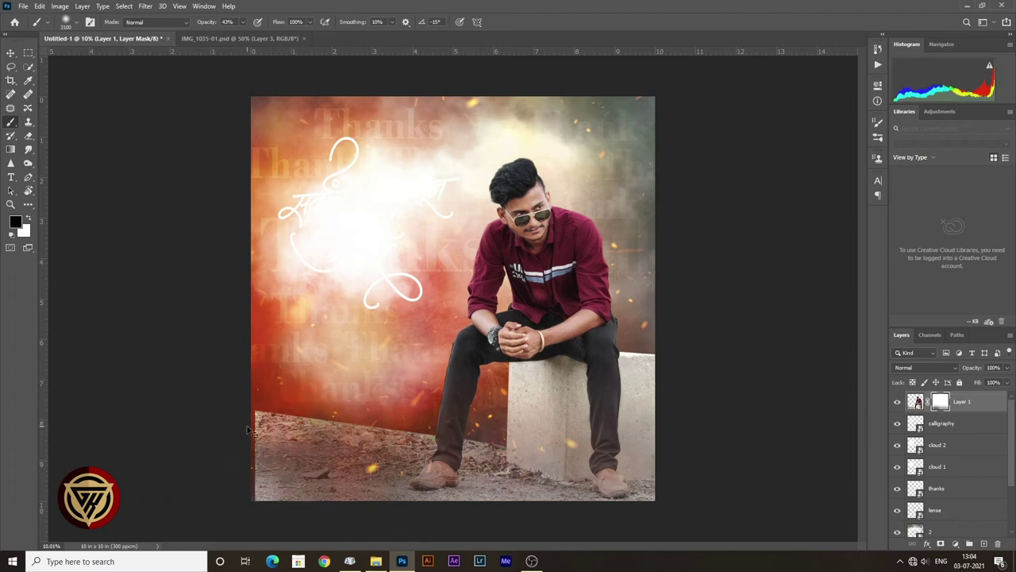
pyautogui.moveTo(478, 478)
pyautogui.mouseDown()
pyautogui.moveTo(777, 496)
pyautogui.moveTo(608, 509)
pyautogui.moveTo(445, 500)
pyautogui.moveTo(123, 511)
pyautogui.mouseUp()
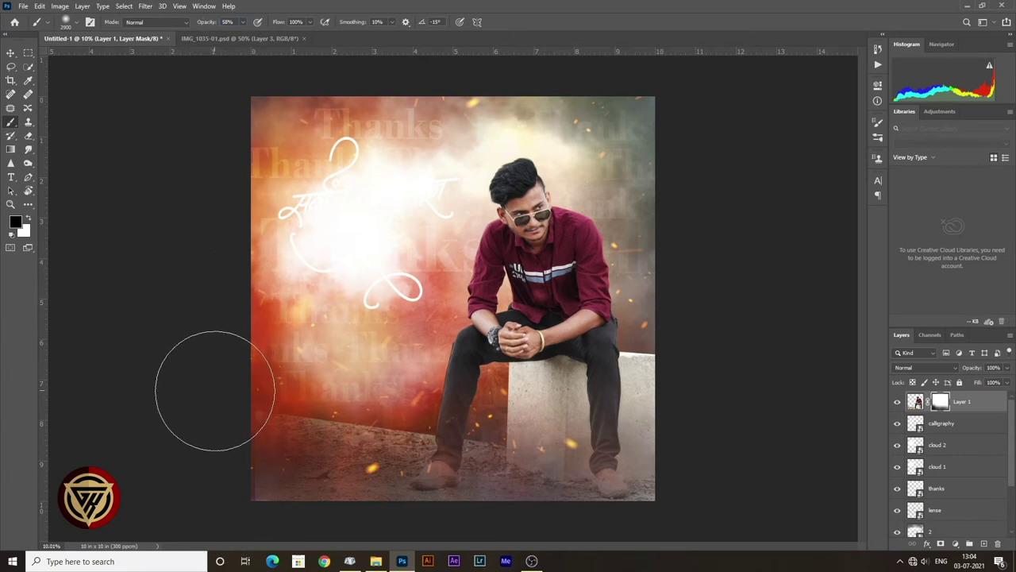
pyautogui.press('[')
pyautogui.press('[')
pyautogui.press('[')
pyautogui.press('[')
pyautogui.press('[')
pyautogui.press('[')
pyautogui.press('[')
pyautogui.press('[')
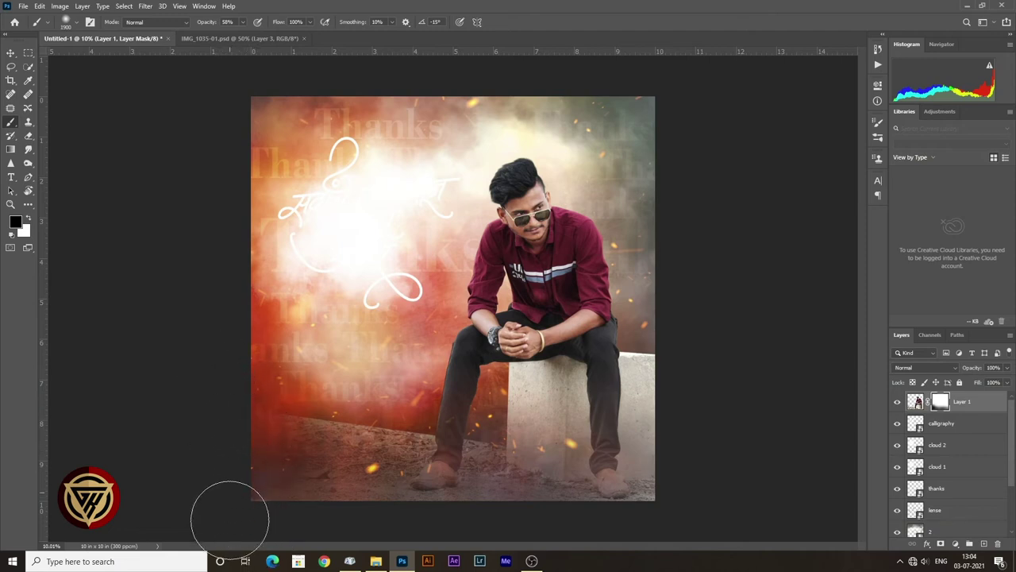
pyautogui.click(11, 53)
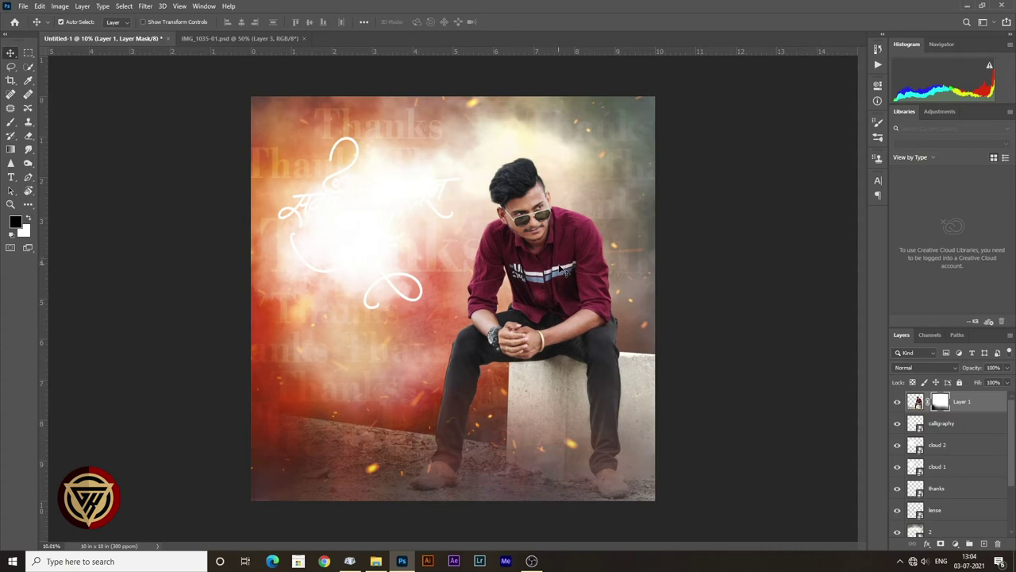
# - Add Layer 2 and paint light haze along the man's left shoulder and lower sleeve
pyautogui.click(984, 544)
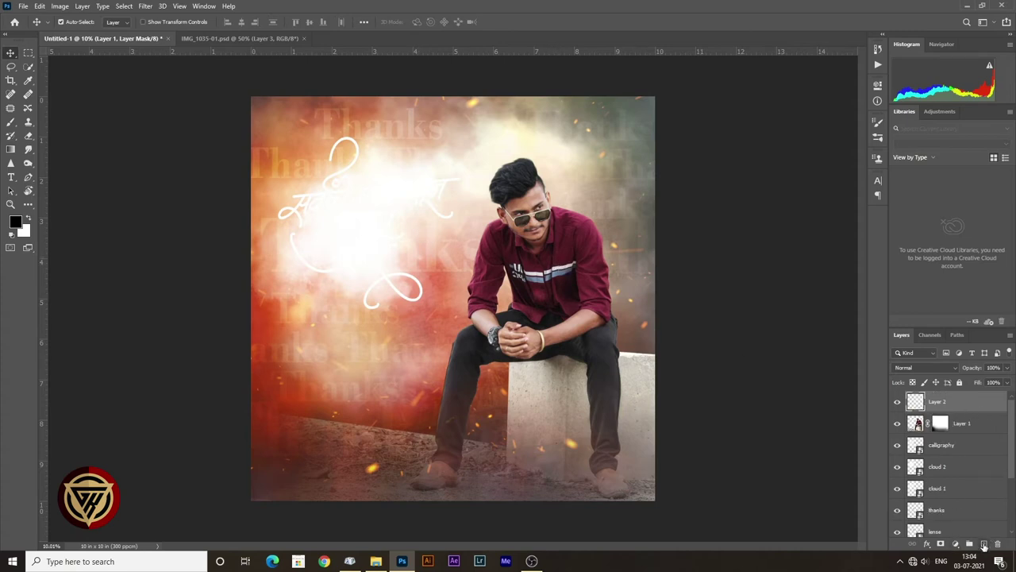
pyautogui.scroll(5, 539, 234)
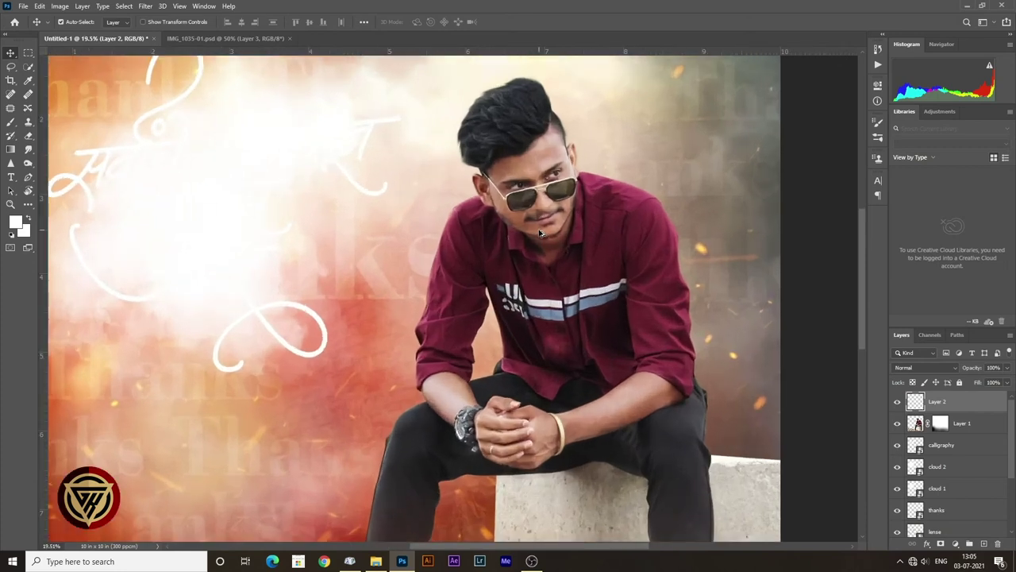
pyautogui.moveTo(477, 189); pyautogui.dragTo(487, 300)
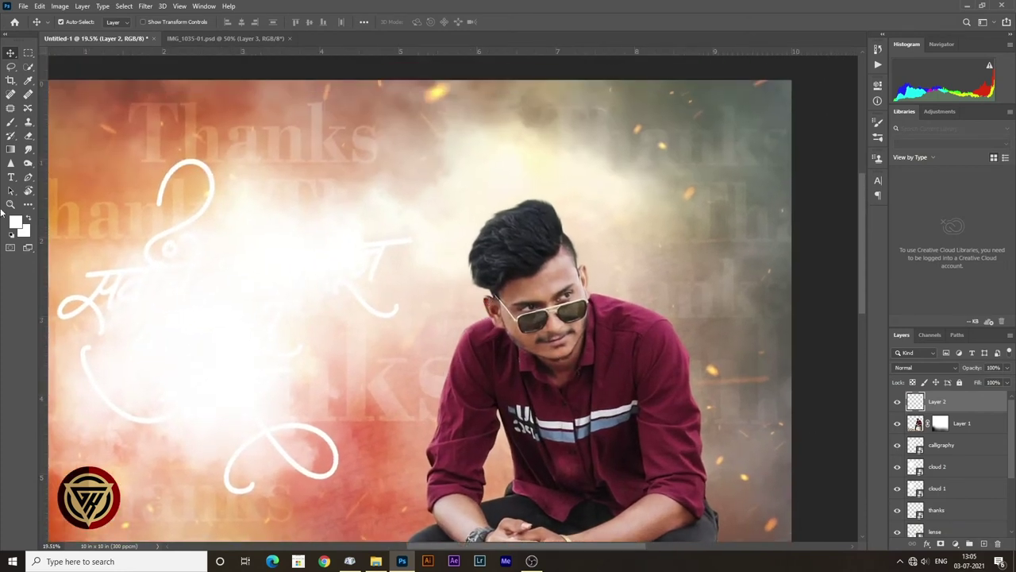
pyautogui.click(28, 80)
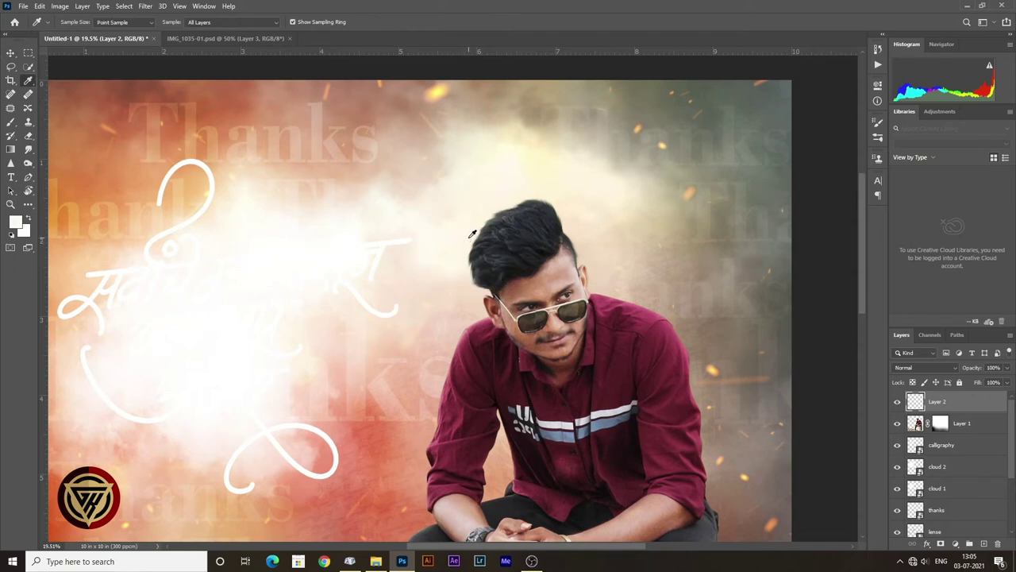
pyautogui.press('b')
pyautogui.press('[')
pyautogui.press('[')
pyautogui.press('[')
pyautogui.press('[')
pyautogui.press('[')
pyautogui.press('[')
pyautogui.press('[')
pyautogui.press('[')
pyautogui.press('[')
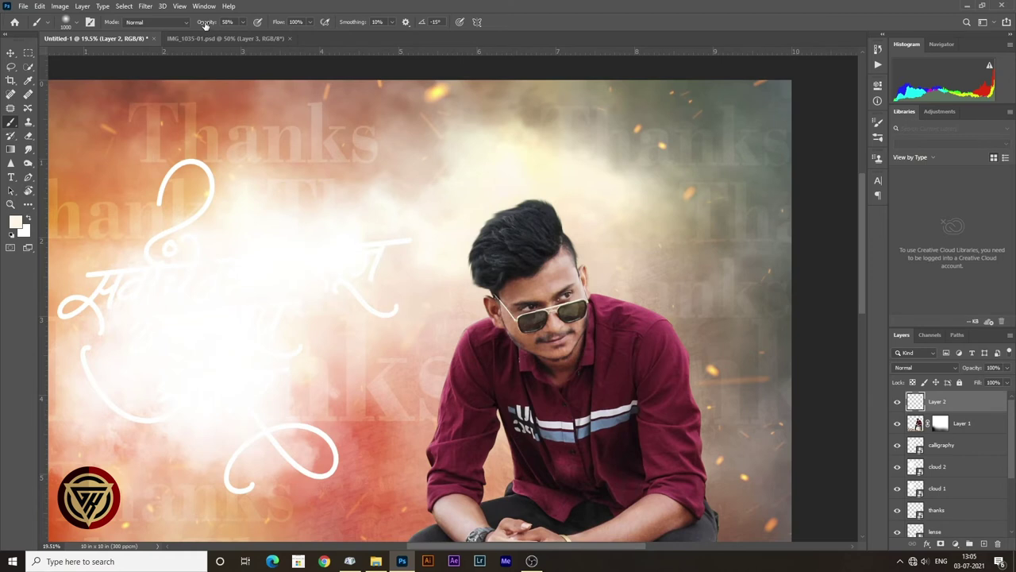
pyautogui.press('[')
pyautogui.press('[')
pyautogui.press('[')
pyautogui.press('[')
pyautogui.press('[')
pyautogui.press('[')
pyautogui.press('[')
pyautogui.press(']')
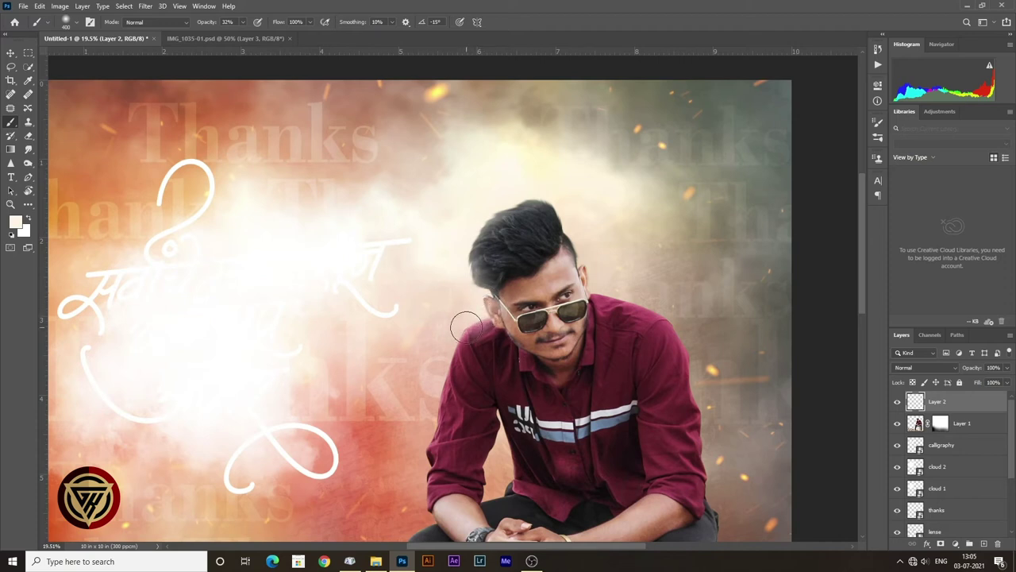
pyautogui.moveTo(469, 324)
pyautogui.mouseDown()
pyautogui.moveTo(442, 364)
pyautogui.moveTo(412, 456)
pyautogui.moveTo(426, 447)
pyautogui.mouseUp()
pyautogui.moveTo(419, 493); pyautogui.dragTo(417, 518)
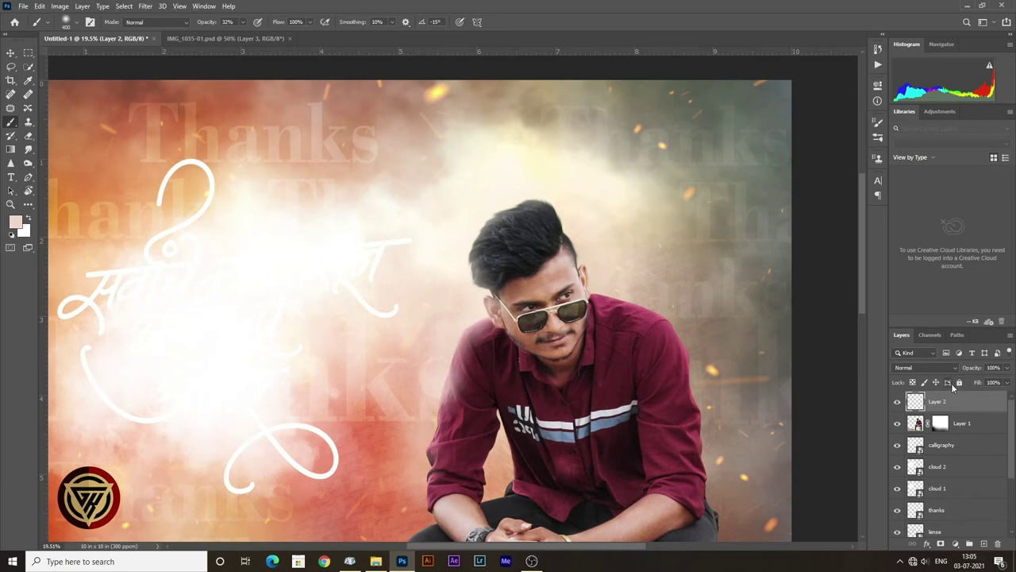
# - Clip Layer 2 to the man and paint cream haze from his hair down the shoulders
pyautogui.hotkey('ctrl', 'alt', 'g')
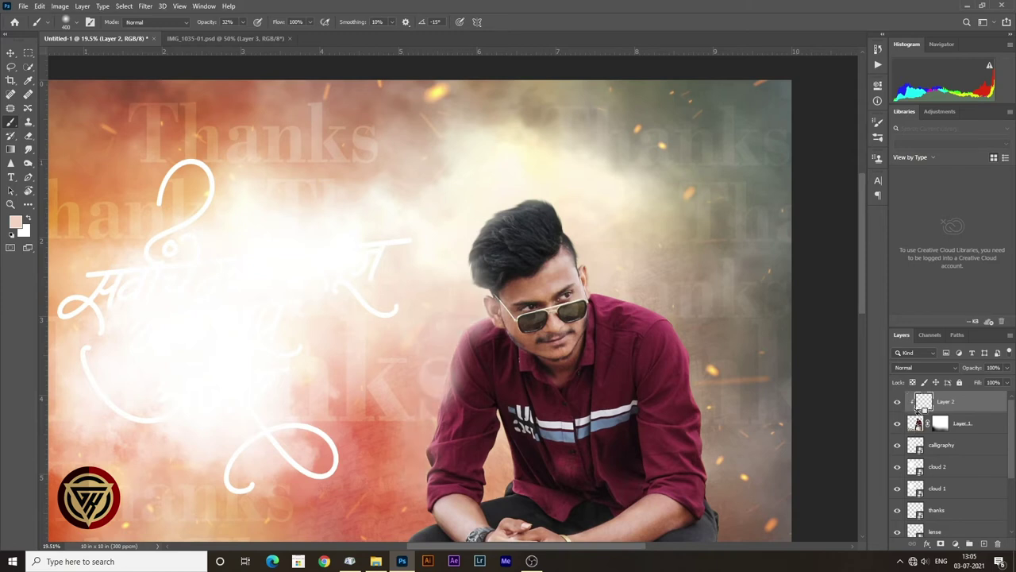
pyautogui.keyDown('alt'); pyautogui.click(548, 189); pyautogui.keyUp('alt')
pyautogui.hotkey('ctrl', 'z')
pyautogui.moveTo(578, 237)
pyautogui.mouseDown()
pyautogui.moveTo(604, 289)
pyautogui.moveTo(665, 317)
pyautogui.moveTo(658, 307)
pyautogui.moveTo(697, 346)
pyautogui.mouseUp()
pyautogui.moveTo(441, 297); pyautogui.dragTo(493, 188)
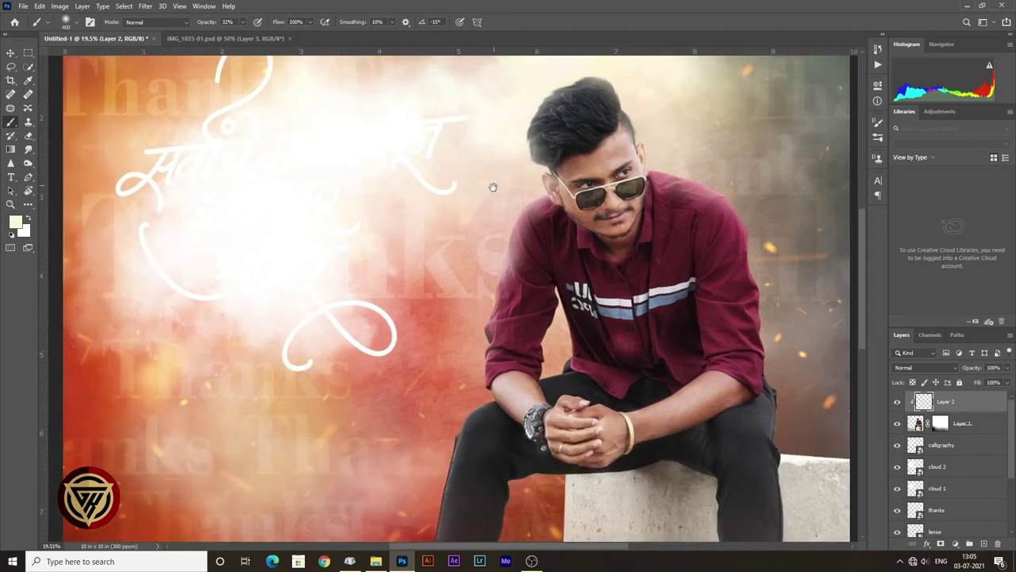
pyautogui.moveTo(493, 249)
pyautogui.mouseDown()
pyautogui.moveTo(483, 308)
pyautogui.moveTo(466, 336)
pyautogui.moveTo(474, 345)
pyautogui.moveTo(539, 321)
pyautogui.moveTo(556, 299)
pyautogui.moveTo(546, 349)
pyautogui.mouseUp()
# - At 18% opacity, paint sampled background colours into the sleeve–torso gap and left sleeve edge
pyautogui.keyDown('alt'); pyautogui.click(492, 302); pyautogui.keyUp('alt')
pyautogui.keyDown('alt'); pyautogui.click(557, 325); pyautogui.keyUp('alt')
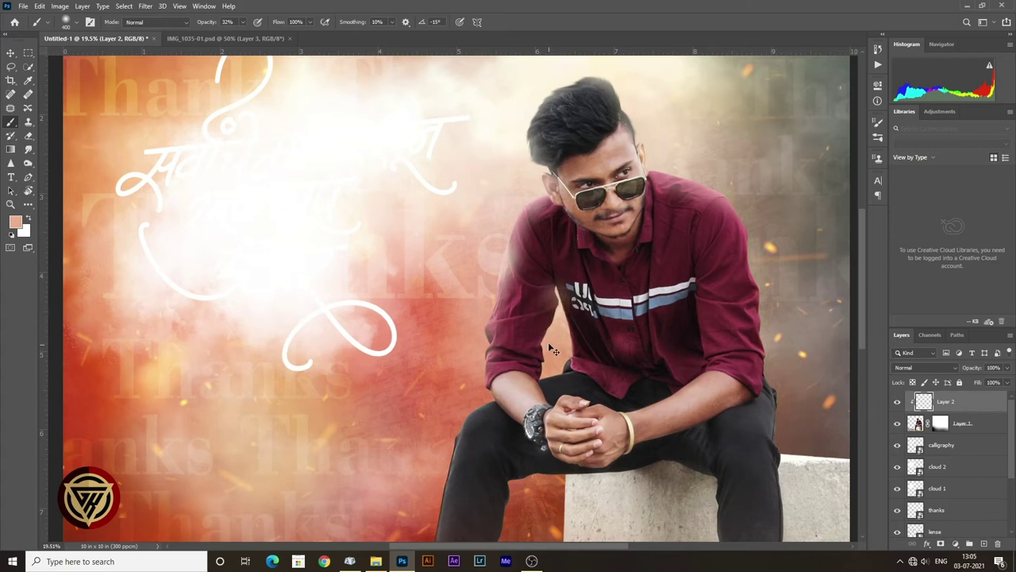
pyautogui.hotkey('ctrl', 'z')
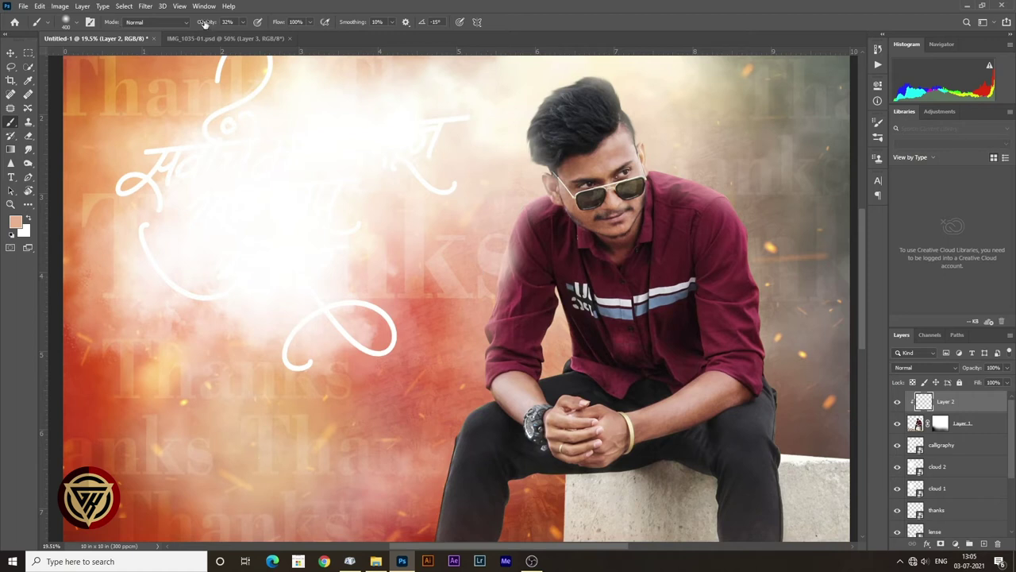
pyautogui.moveTo(198, 24); pyautogui.dragTo(197, 24)
pyautogui.moveTo(560, 322); pyautogui.dragTo(559, 300)
pyautogui.moveTo(553, 350); pyautogui.dragTo(548, 373)
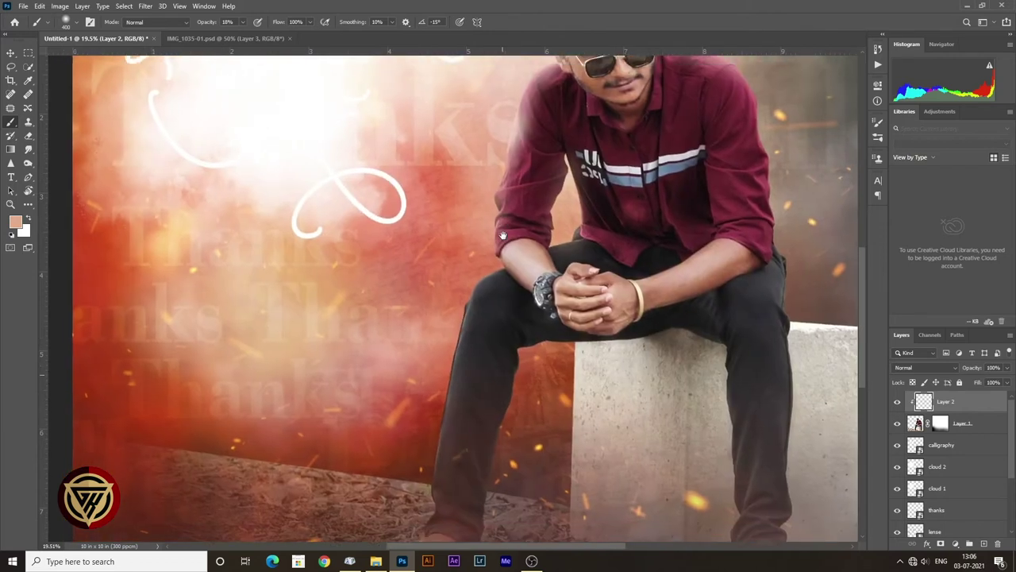
pyautogui.scroll(-5, 509, 373)
pyautogui.moveTo(502, 212); pyautogui.dragTo(501, 255)
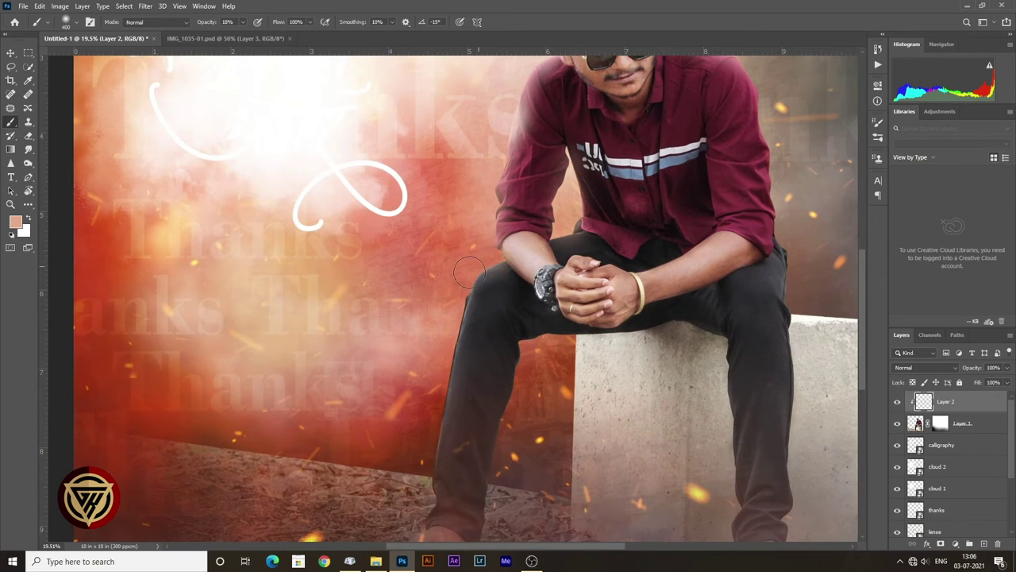
# - Sample darker reds and a ground brown for tinting the man's legs
pyautogui.keyDown('alt'); pyautogui.click(471, 270); pyautogui.keyUp('alt')
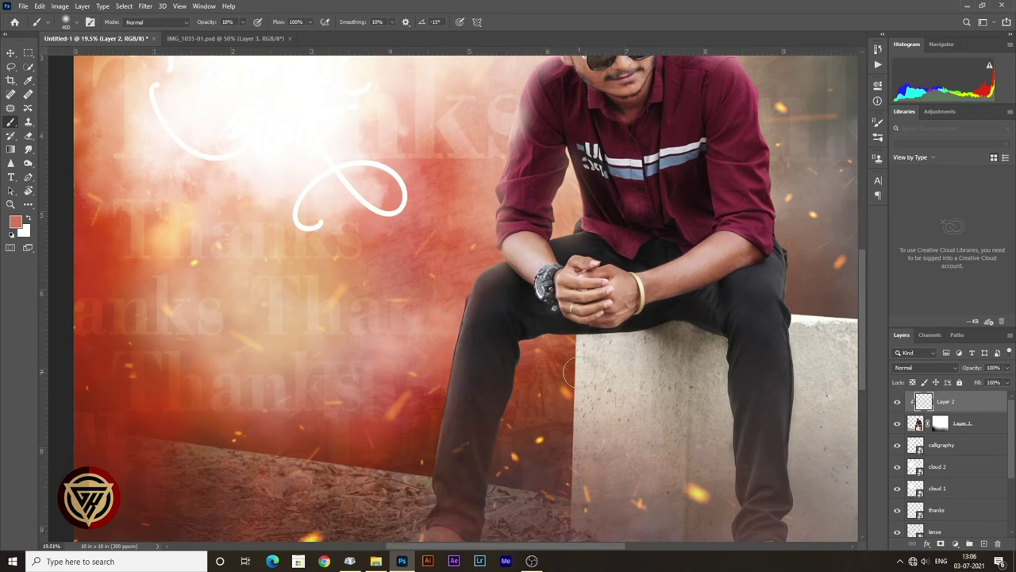
pyautogui.keyDown('alt'); pyautogui.click(531, 369); pyautogui.keyUp('alt')
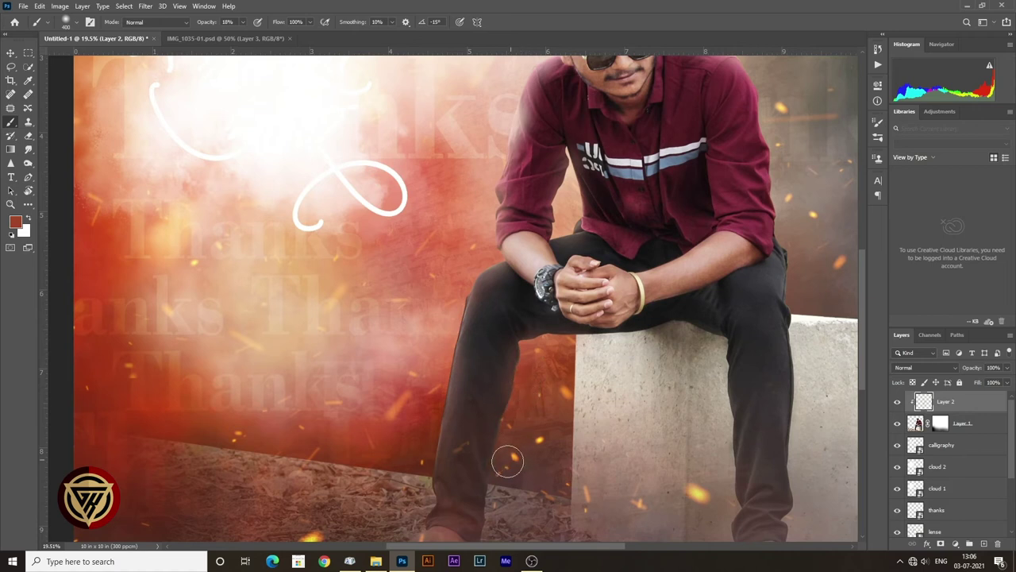
pyautogui.scroll(-1, 739, 324)
pyautogui.keyDown('alt'); pyautogui.click(792, 238); pyautogui.keyUp('alt')
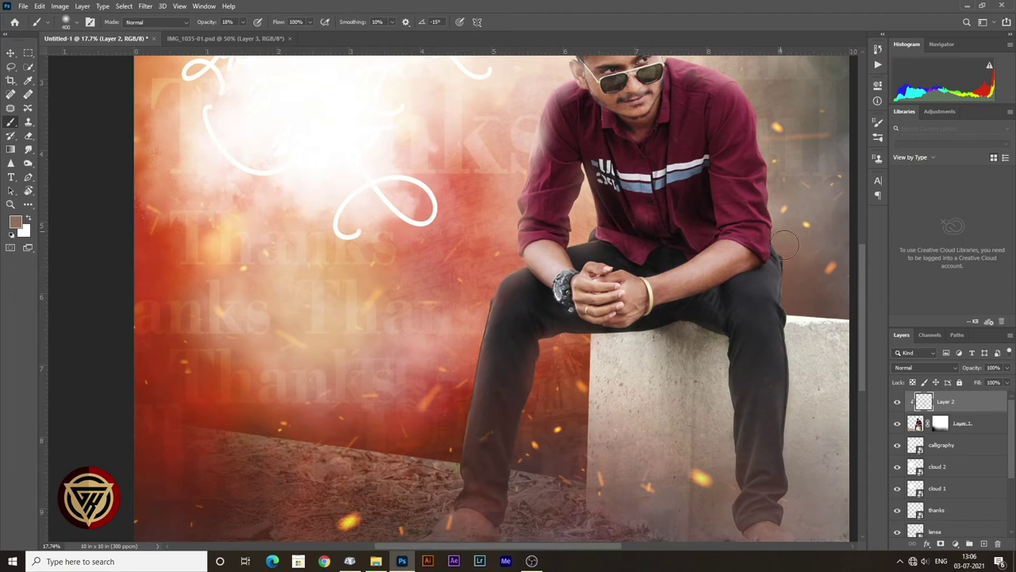
# - Blend Layer 2 in Overlay mode and shift it with the Move tool
pyautogui.click(930, 365)
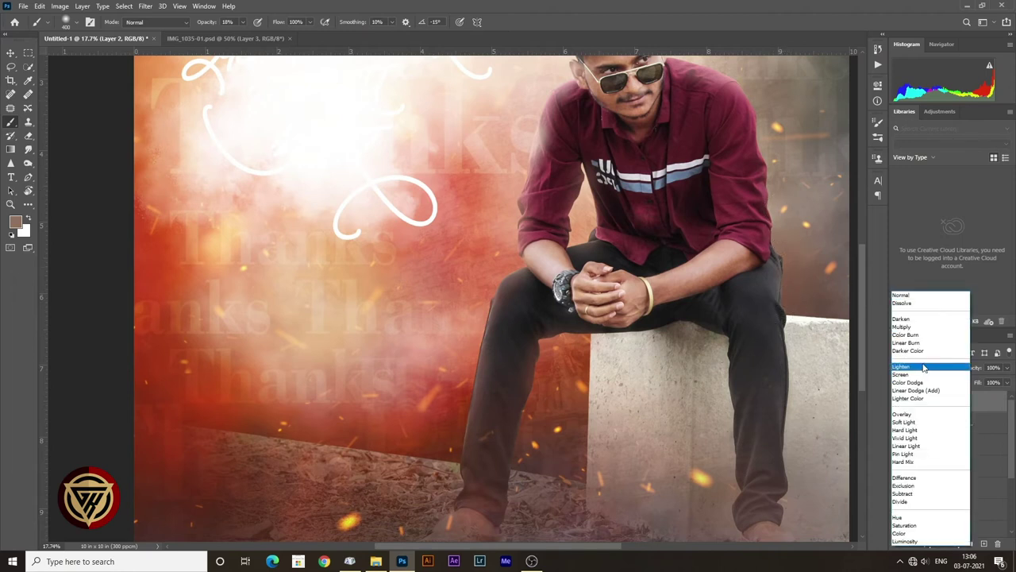
pyautogui.click(900, 416)
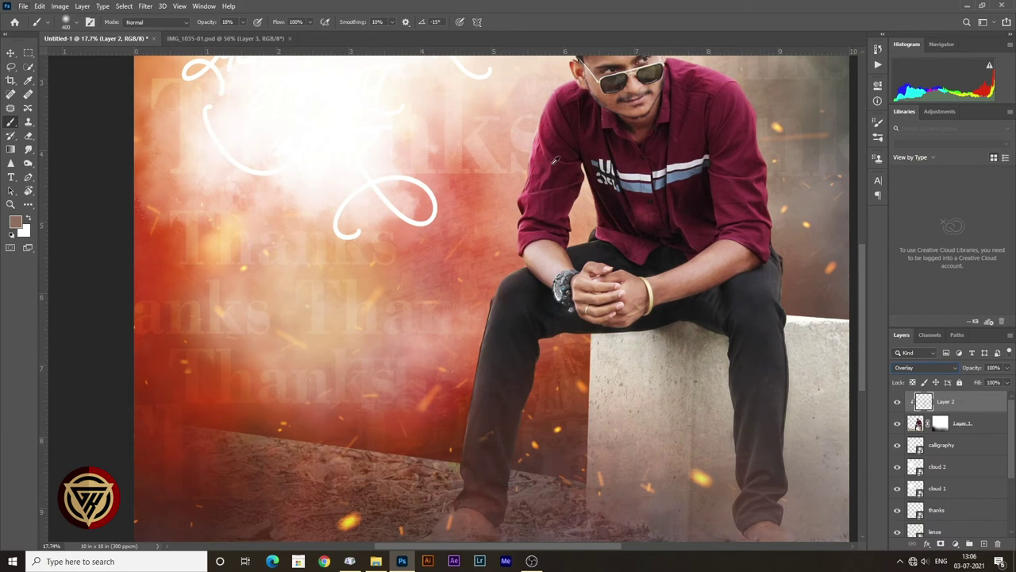
pyautogui.click(10, 52)
pyautogui.moveTo(193, 175); pyautogui.dragTo(485, 231)
pyautogui.scroll(-3, 501, 225)
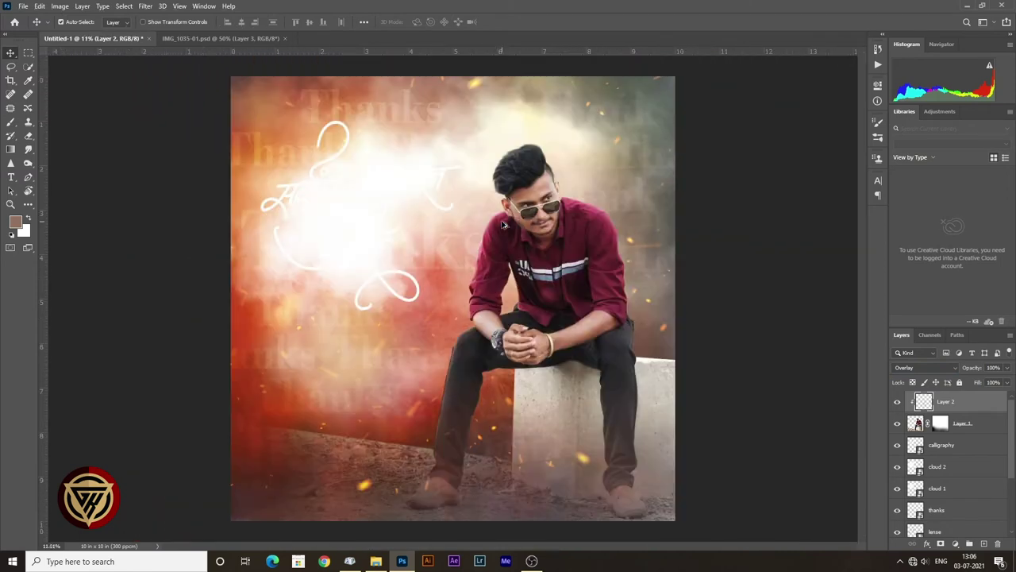
pyautogui.scroll(1, 502, 225)
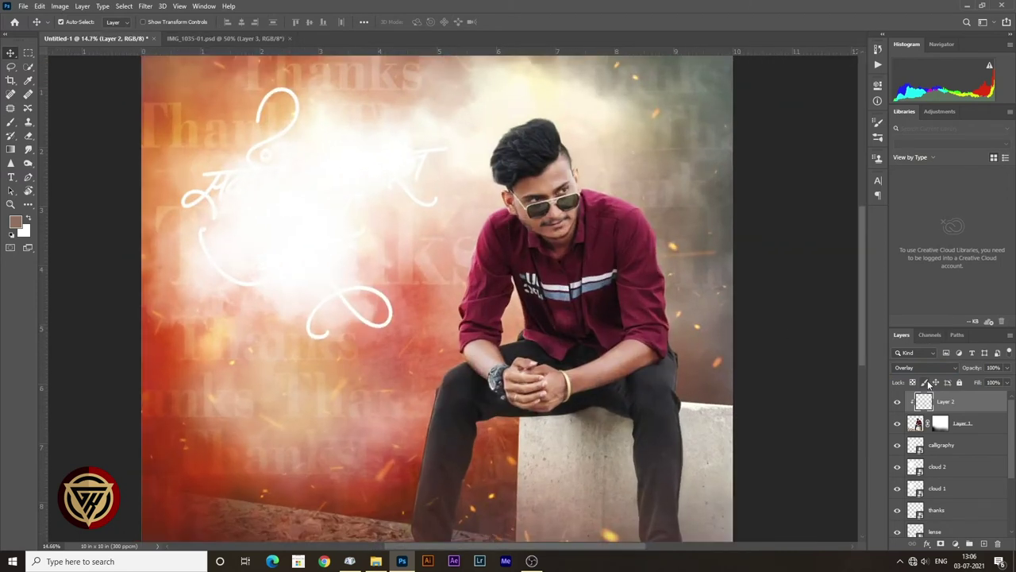
# - Keep Layer 2 in Overlay mode and select the calligraphy layer
pyautogui.click(926, 367)
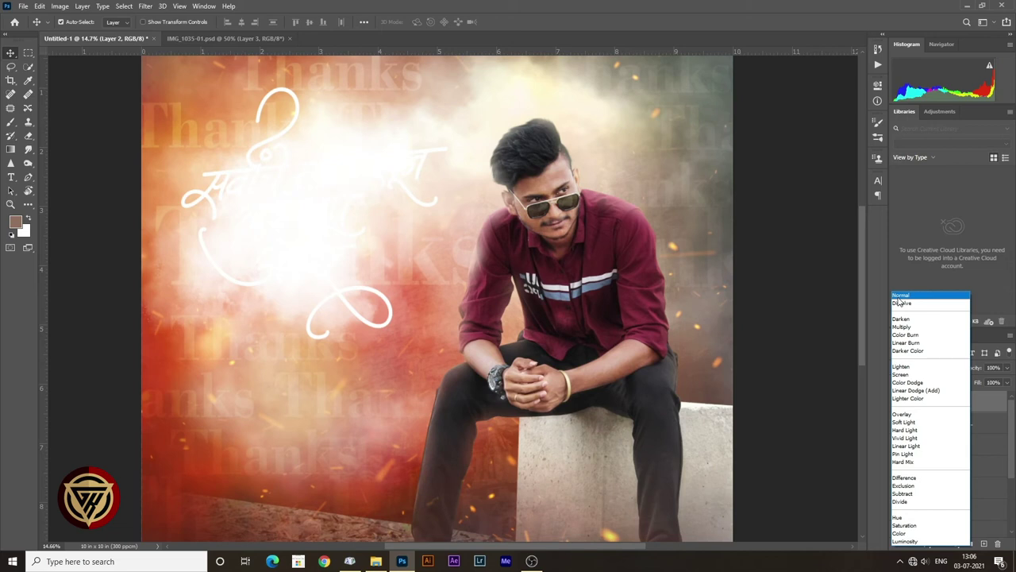
pyautogui.click(901, 415)
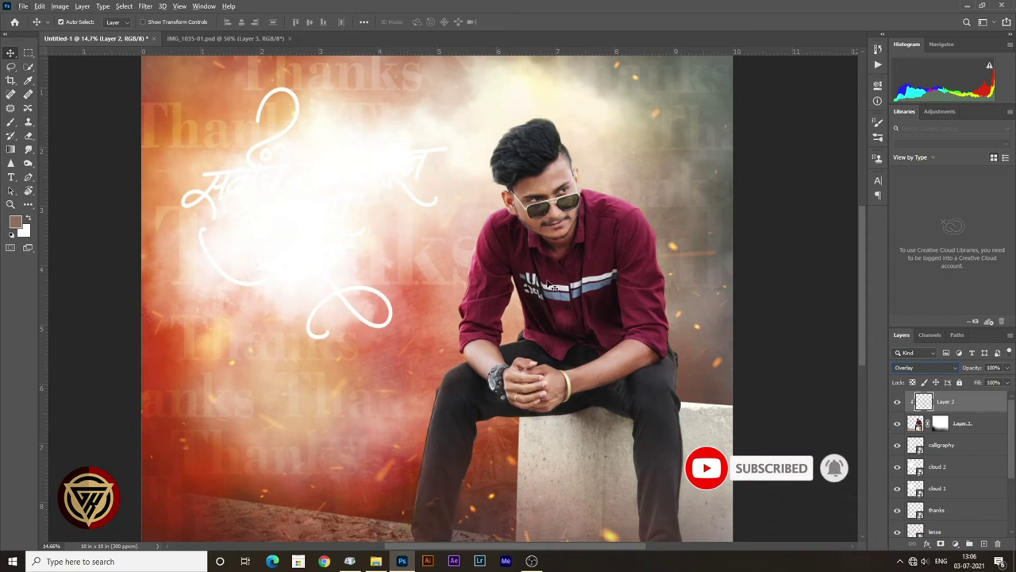
pyautogui.click(779, 200)
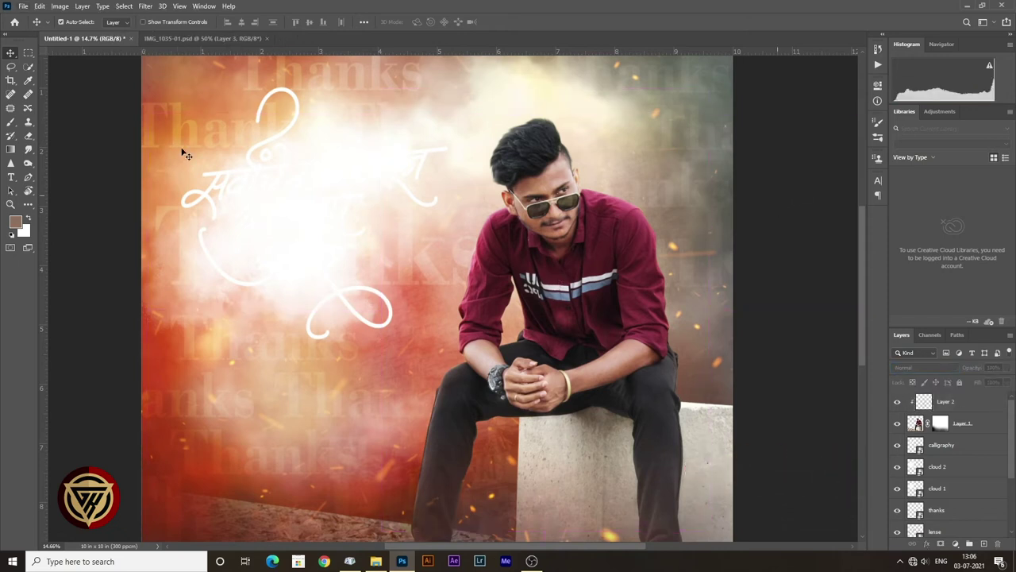
pyautogui.click(265, 153)
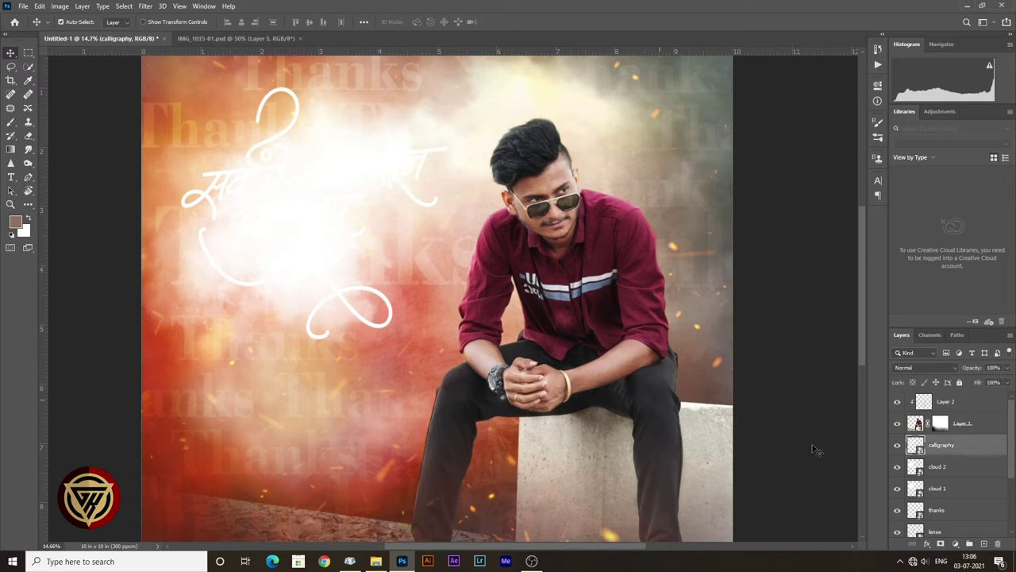
# - Give the calligraphy layer a deep red Gradient Overlay
pyautogui.doubleClick(994, 446)
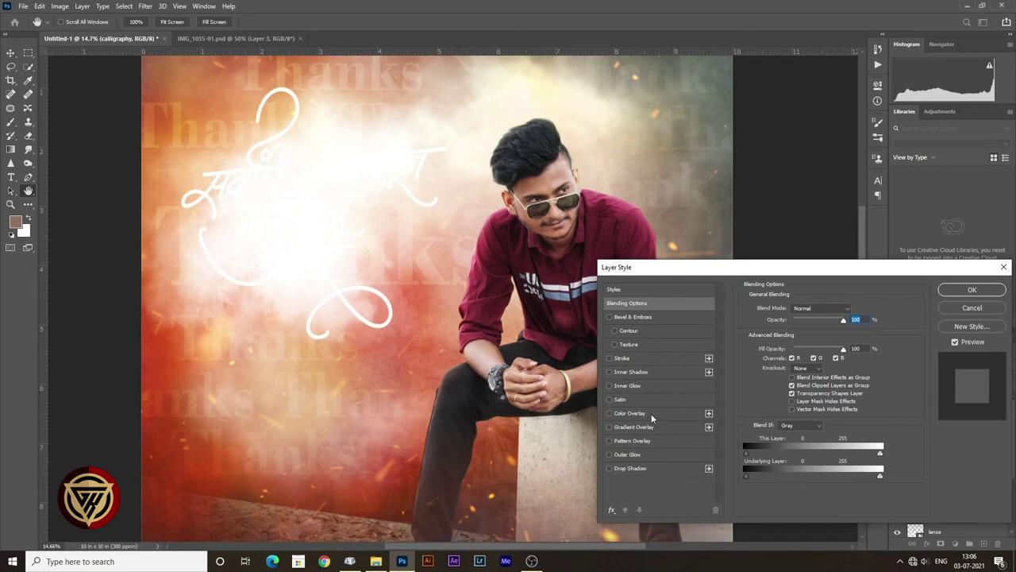
pyautogui.click(664, 426)
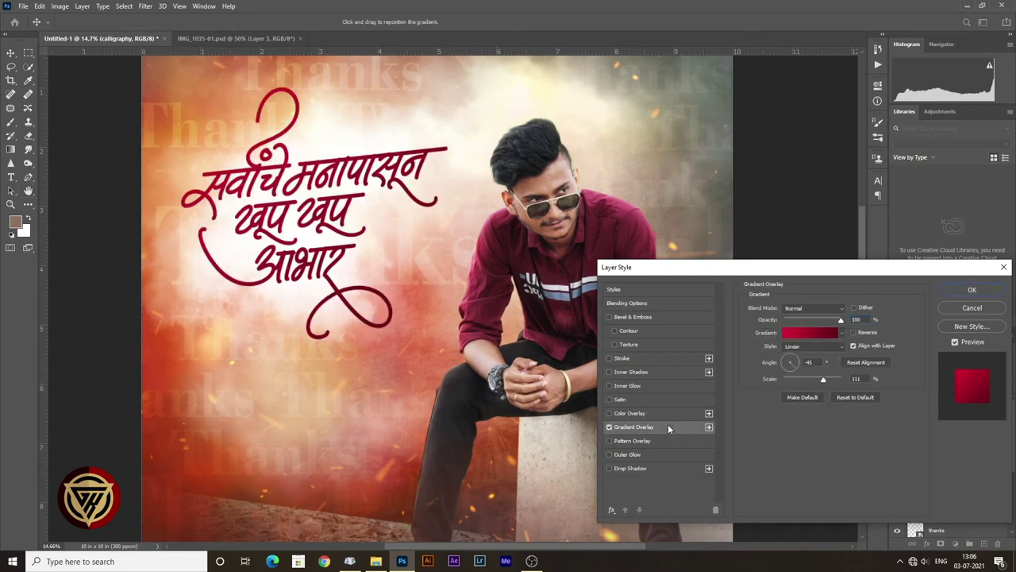
pyautogui.click(788, 334)
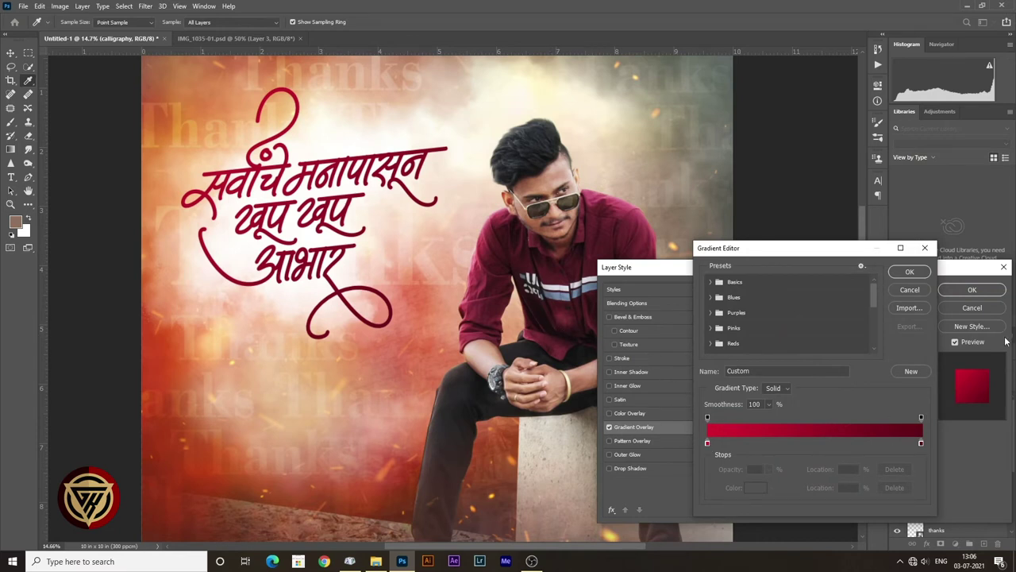
pyautogui.click(912, 271)
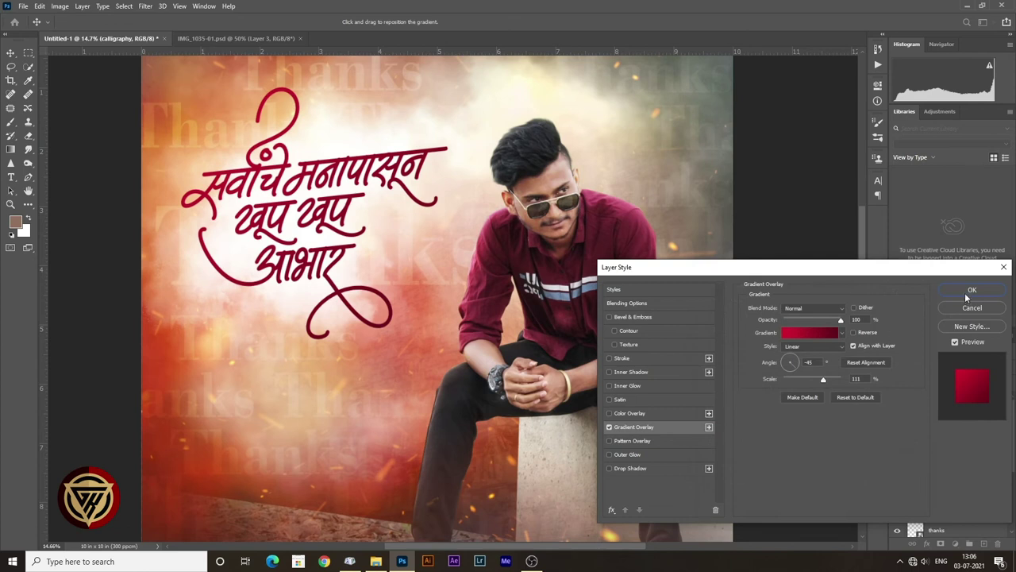
# - Add a white 24 px outside Stroke and an Outer Glow at 30% opacity, then apply
pyautogui.click(641, 358)
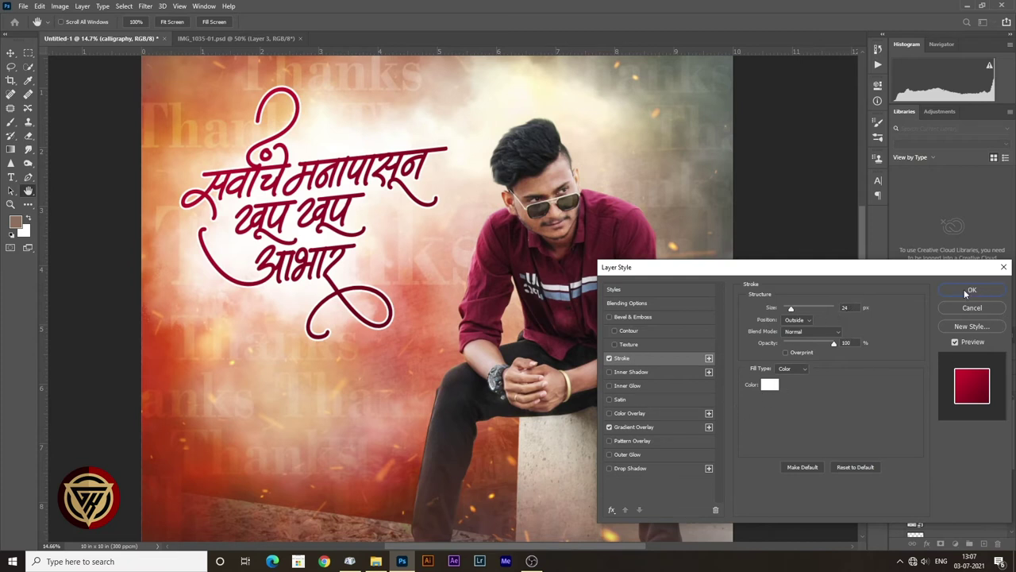
pyautogui.click(646, 456)
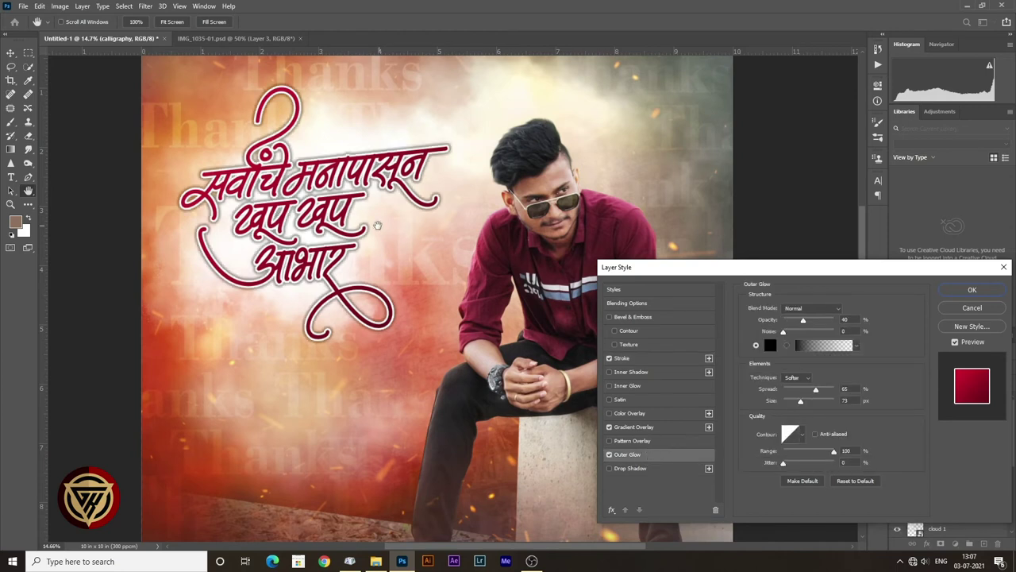
pyautogui.click(800, 324)
pyautogui.press('Down')
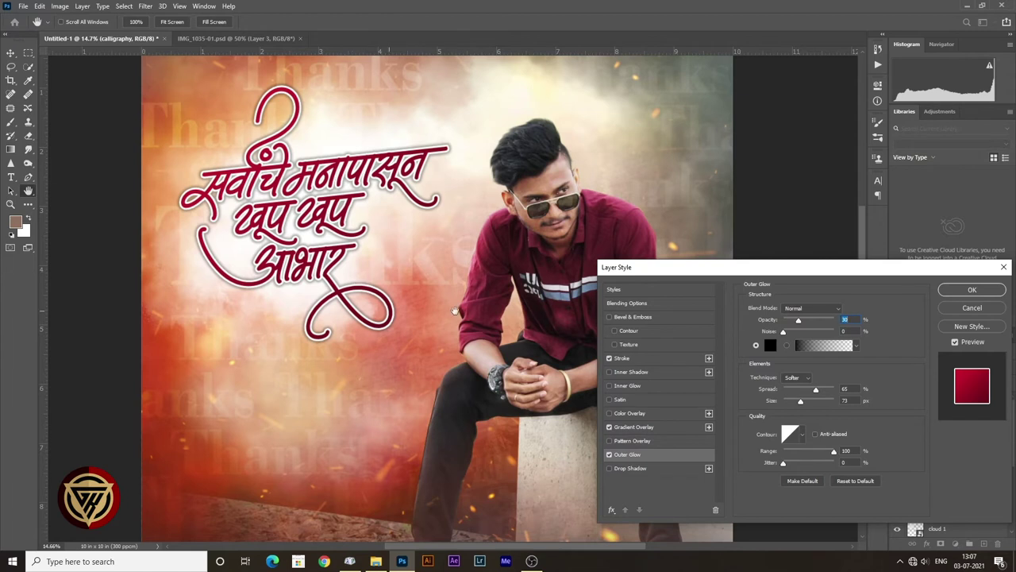
pyautogui.click(974, 289)
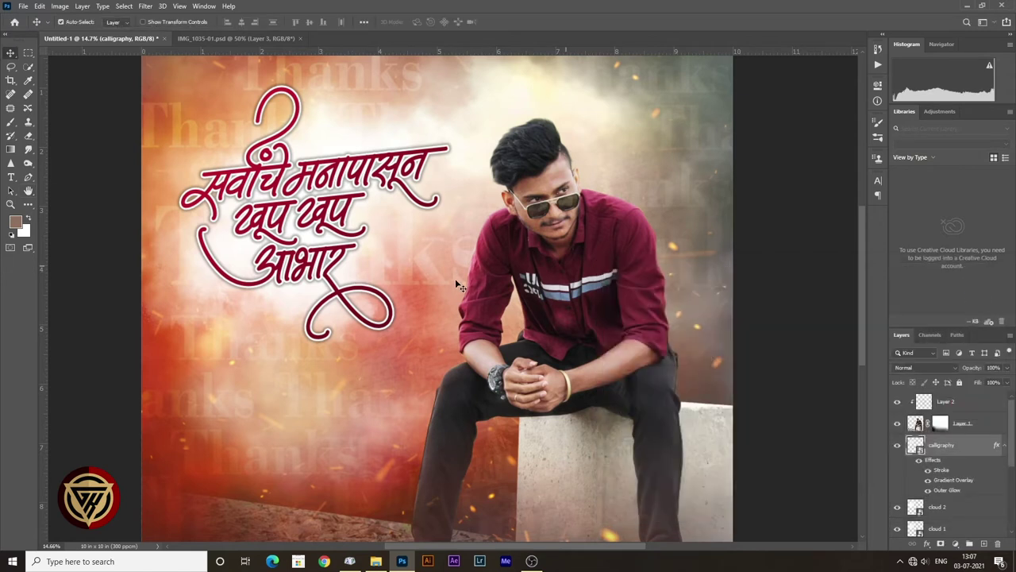
# - Add a Lorem Ipsum placeholder text layer at lower left, then open the name note from the asset folder
pyautogui.scroll(-1, 347, 231)
pyautogui.scroll(-1, 347, 231)
pyautogui.scroll(1, 348, 231)
pyautogui.scroll(-1, 348, 231)
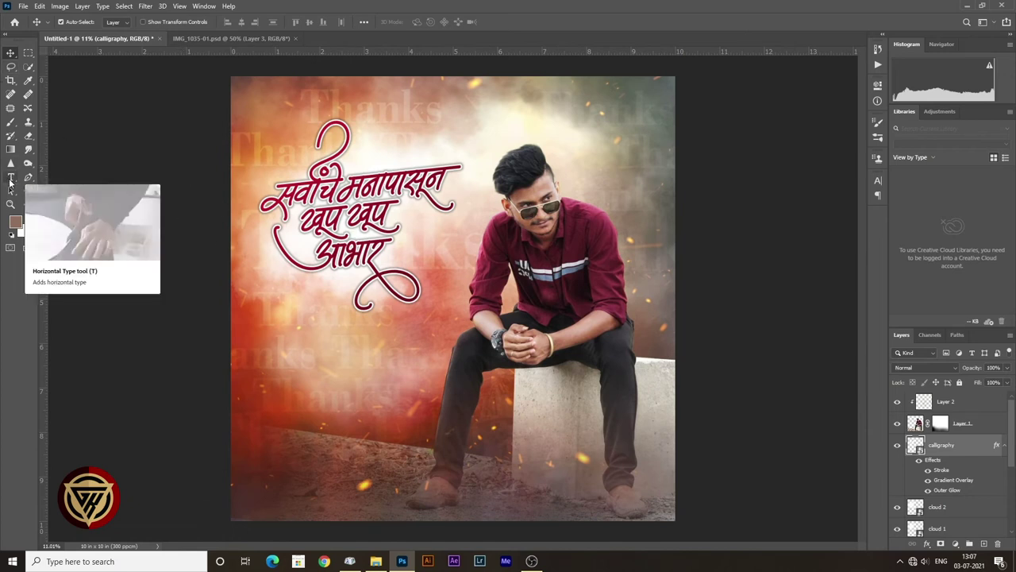
pyautogui.click(10, 179)
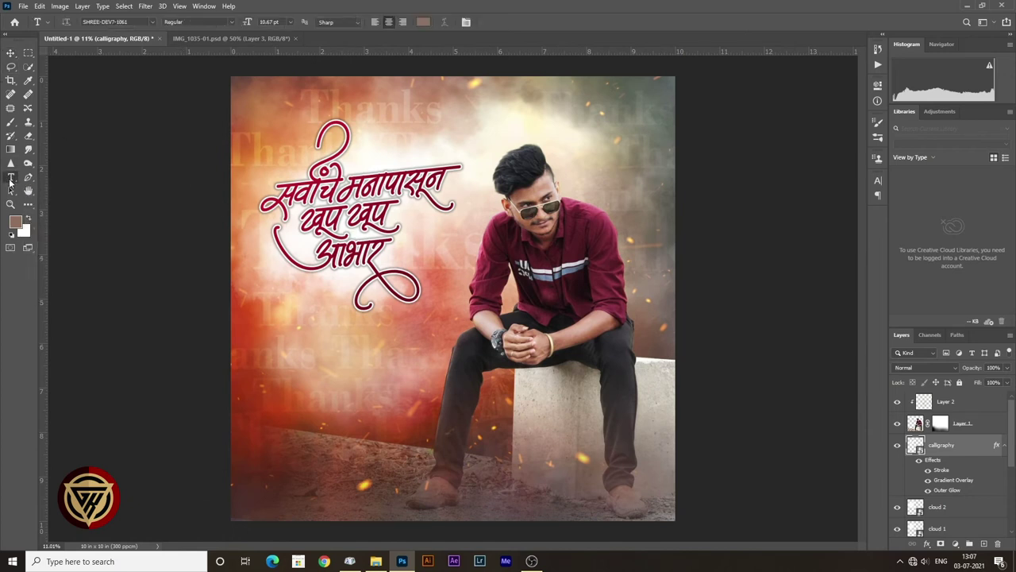
pyautogui.click(338, 350)
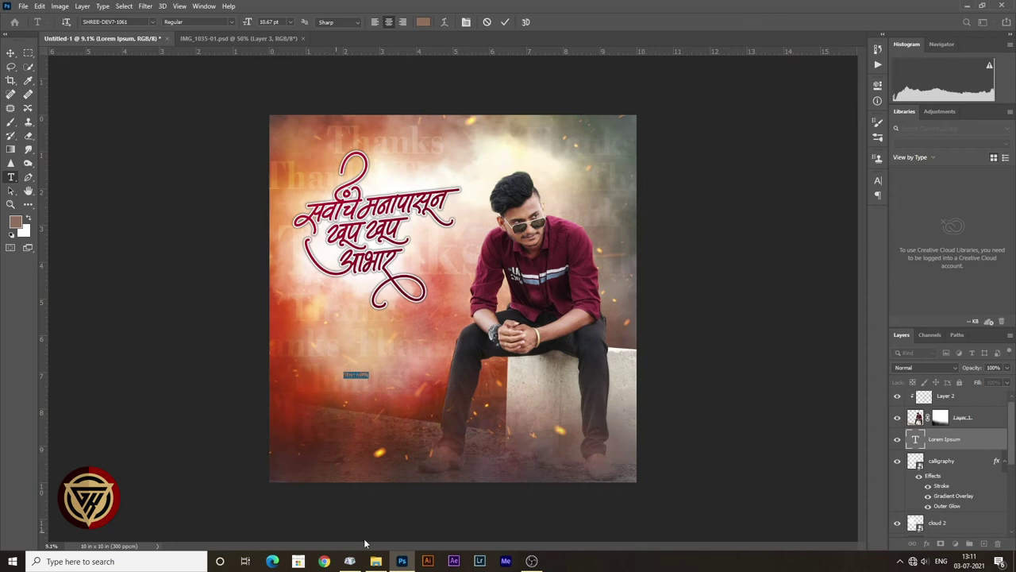
pyautogui.click(377, 565)
pyautogui.doubleClick(613, 337)
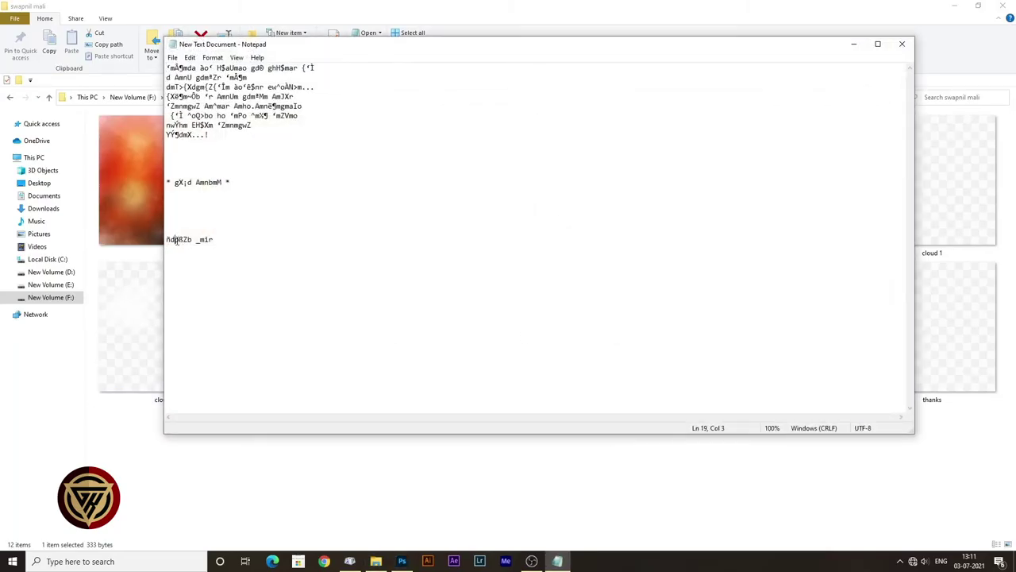
# - Copy the encoded name from the note's last line and return to Photoshop
pyautogui.hotkey('ctrl', 'a')
pyautogui.click(182, 240)
pyautogui.moveTo(166, 242); pyautogui.dragTo(244, 242)
pyautogui.rightClick(204, 238)
pyautogui.click(231, 274)
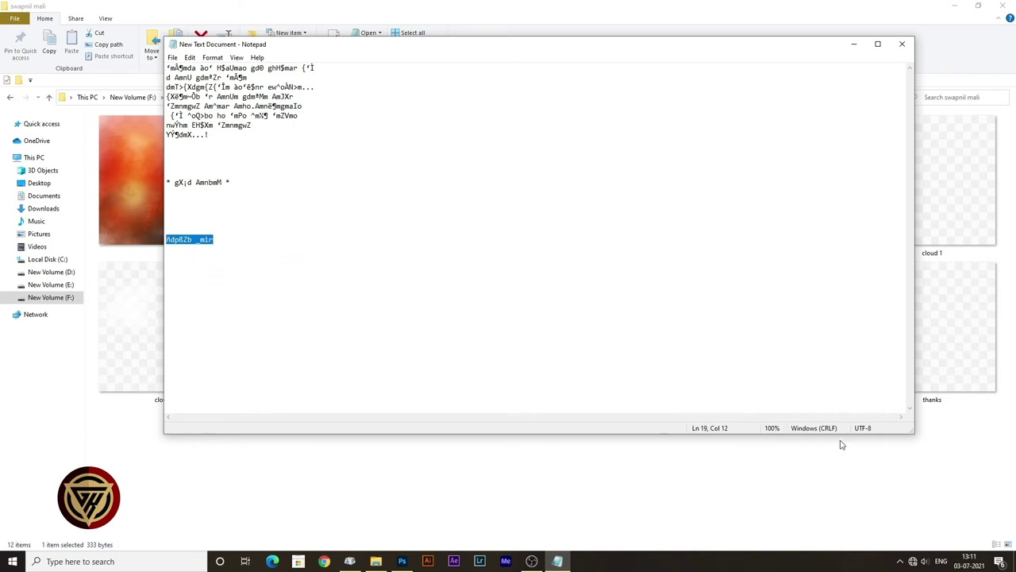
pyautogui.click(853, 44)
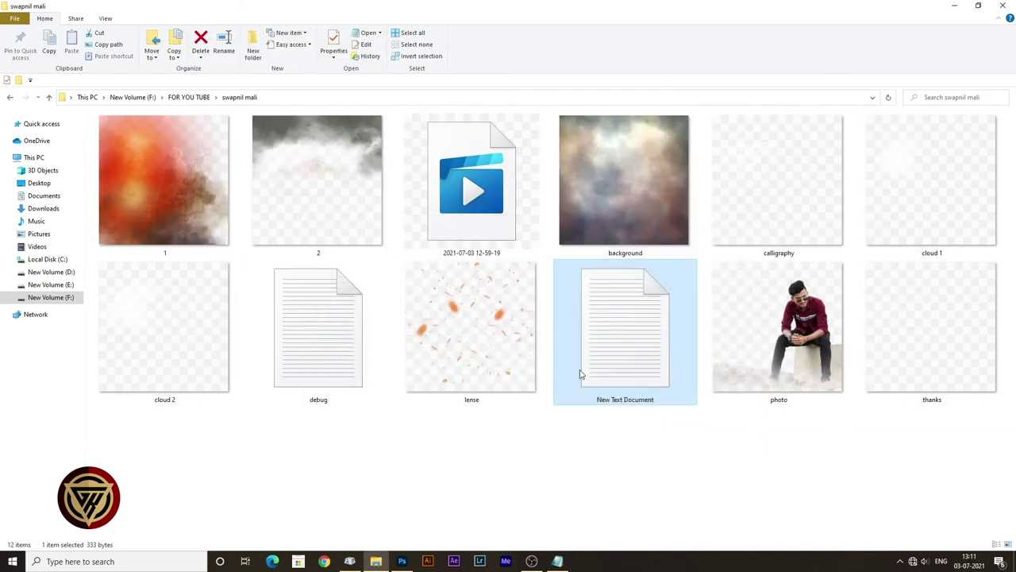
pyautogui.click(408, 562)
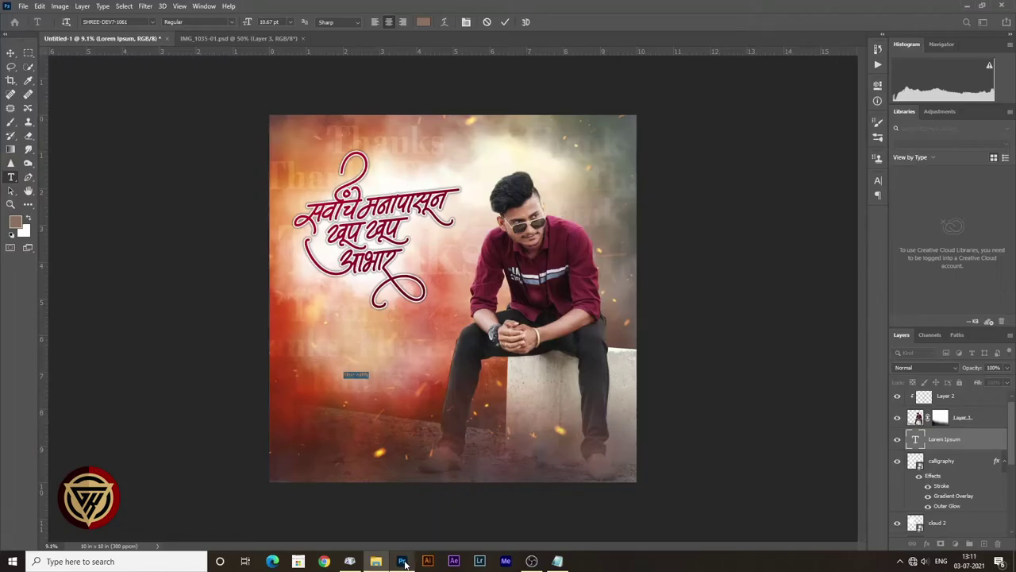
# - Resize the pasted name text to 31 pt and commit it
pyautogui.click(367, 402)
pyautogui.hotkey('ctrl', 'a')
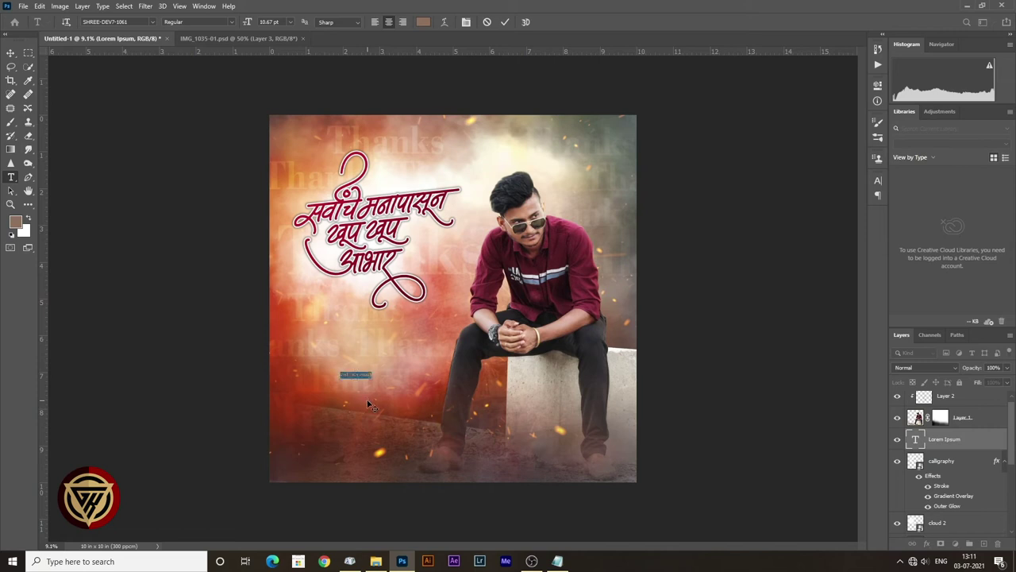
pyautogui.moveTo(243, 23); pyautogui.dragTo(250, 26)
pyautogui.moveTo(359, 404); pyautogui.dragTo(356, 489)
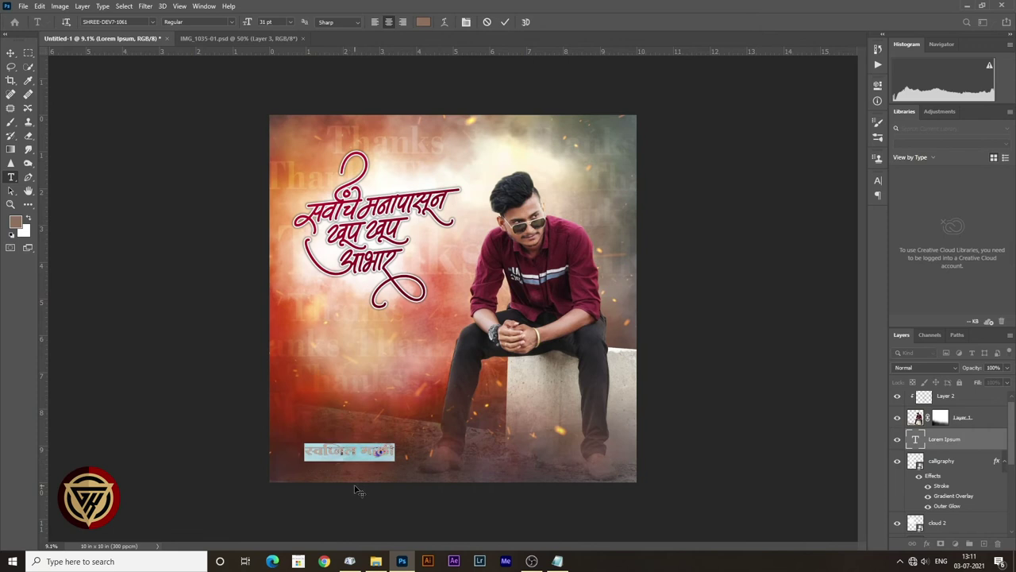
pyautogui.click(11, 52)
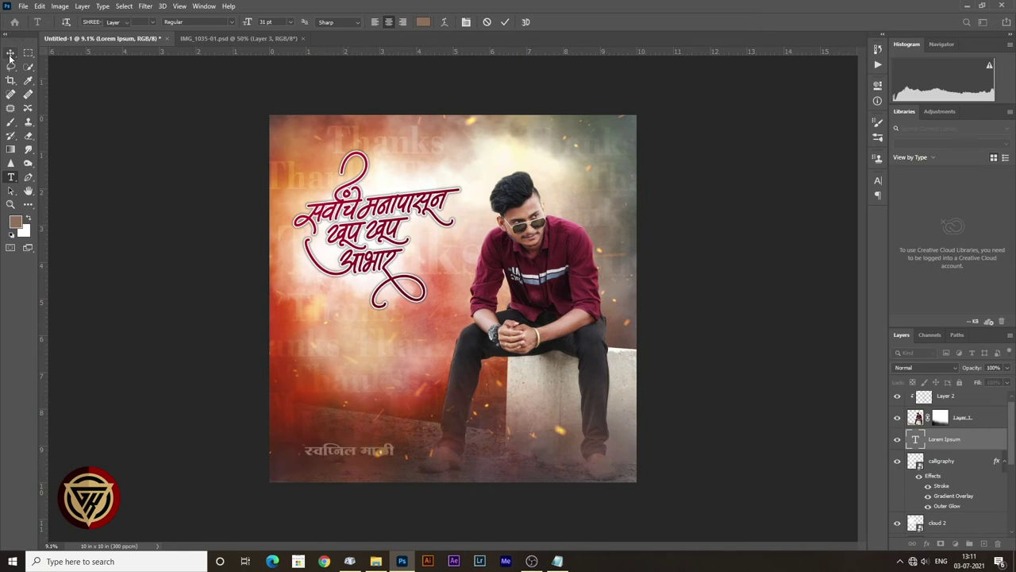
# - Move the name near the poster's bottom-left and put its layer at the top of the stack
pyautogui.moveTo(337, 452); pyautogui.dragTo(343, 465)
pyautogui.click(451, 462)
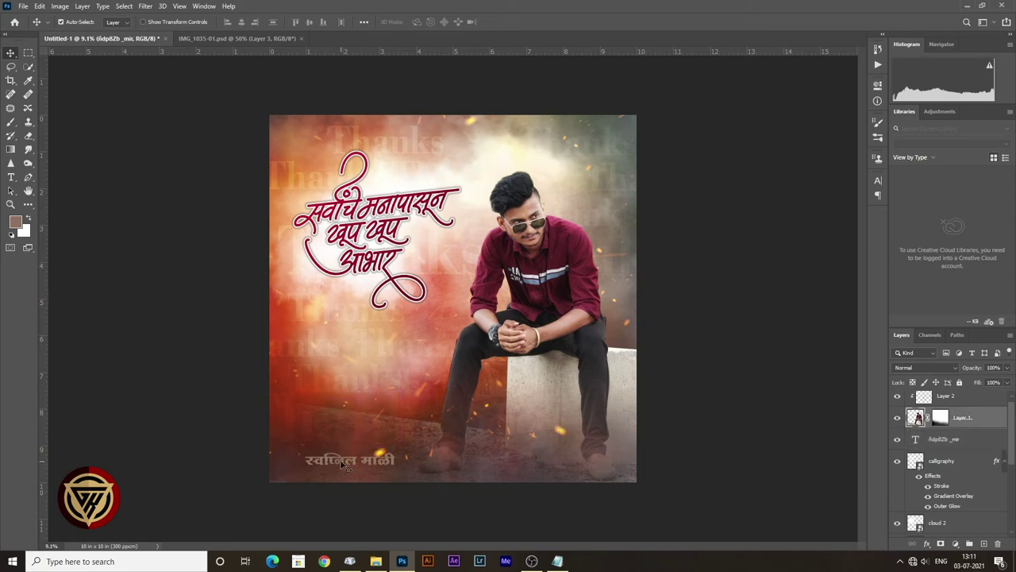
pyautogui.click(987, 444)
pyautogui.moveTo(987, 446); pyautogui.dragTo(963, 406)
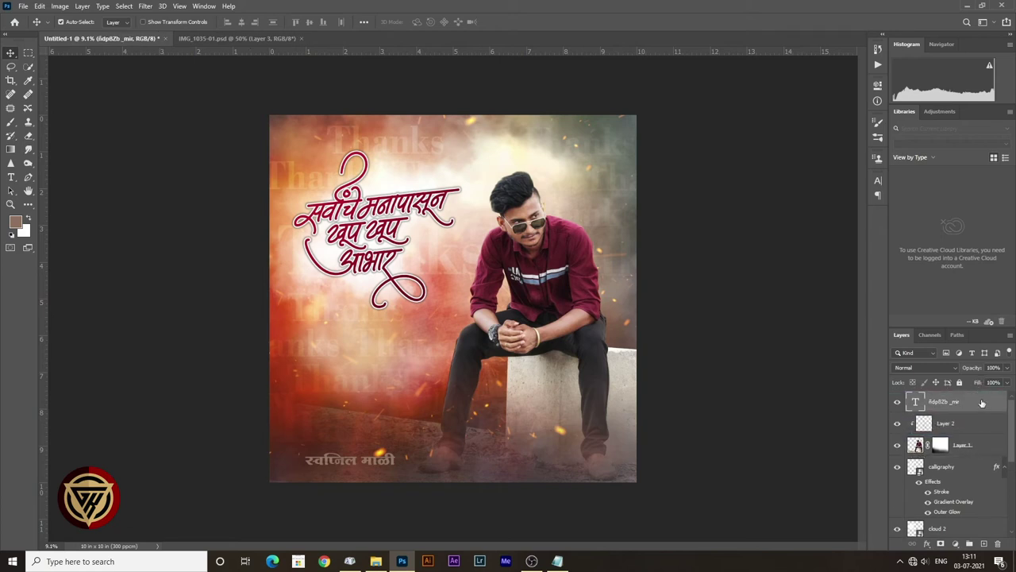
pyautogui.doubleClick(983, 403)
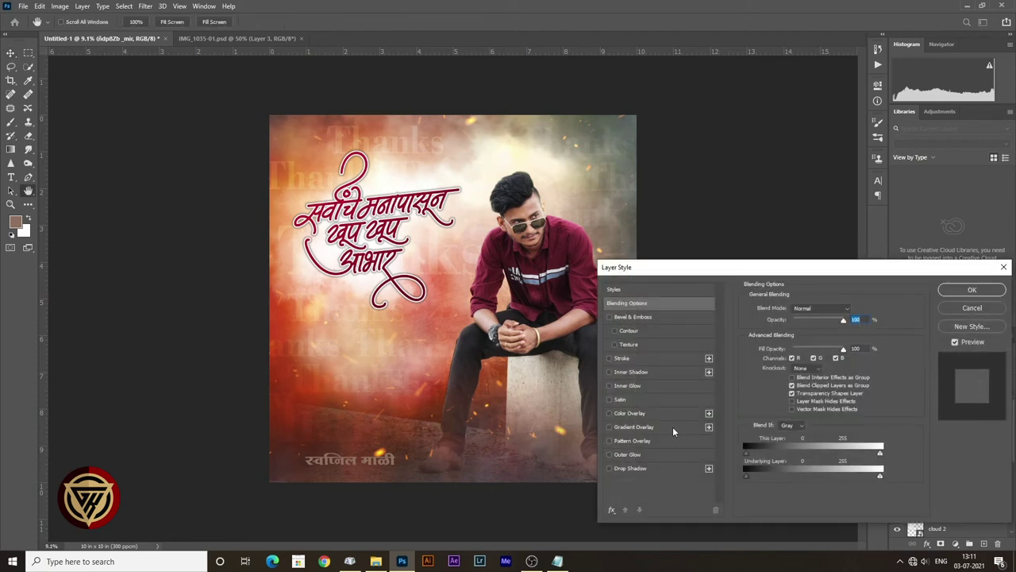
# - Add a Gradient Overlay to the name and make its left stop light orange
pyautogui.click(635, 428)
pyautogui.click(799, 340)
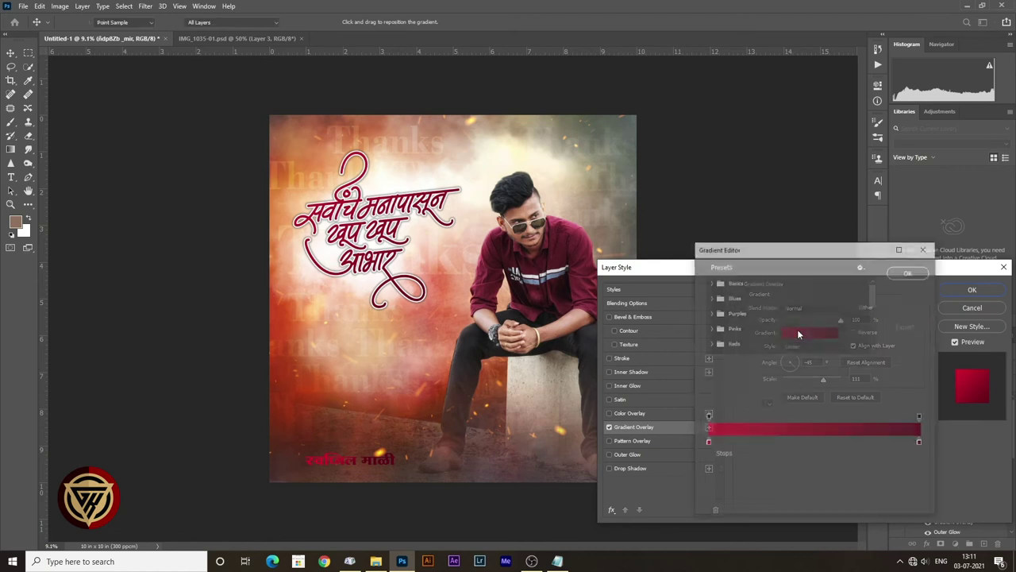
pyautogui.click(708, 443)
pyautogui.doubleClick(708, 443)
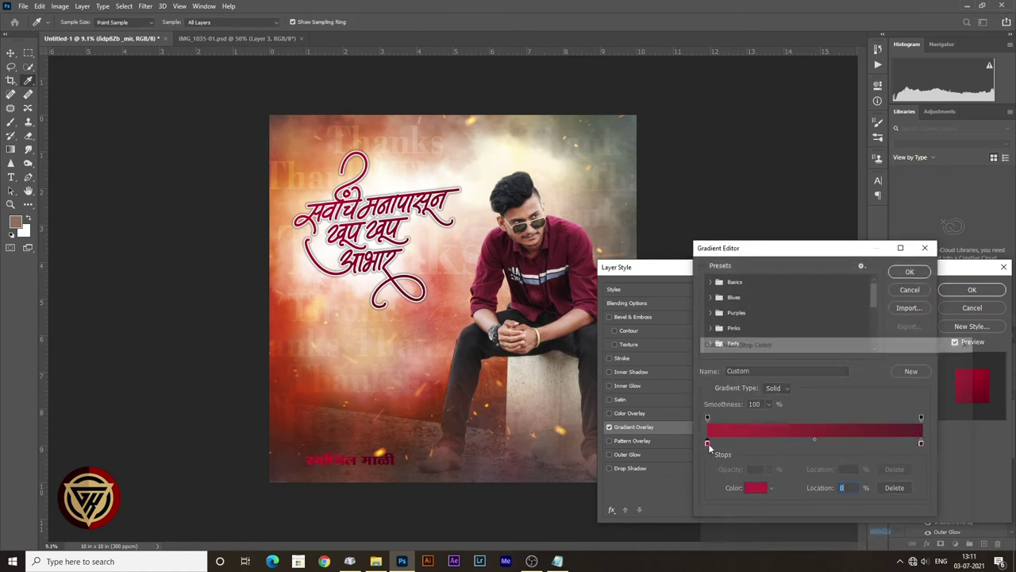
pyautogui.click(848, 491)
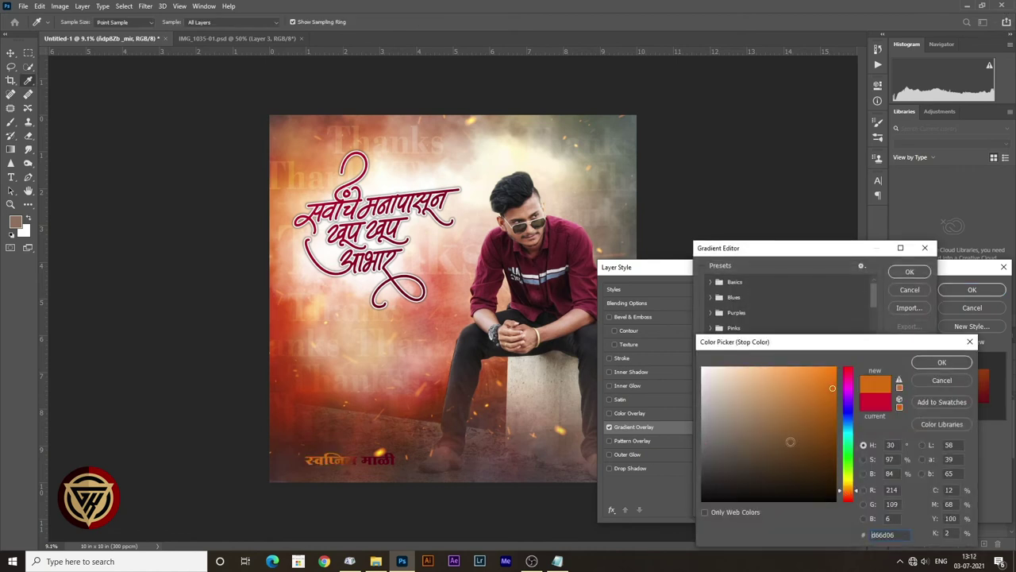
pyautogui.click(770, 367)
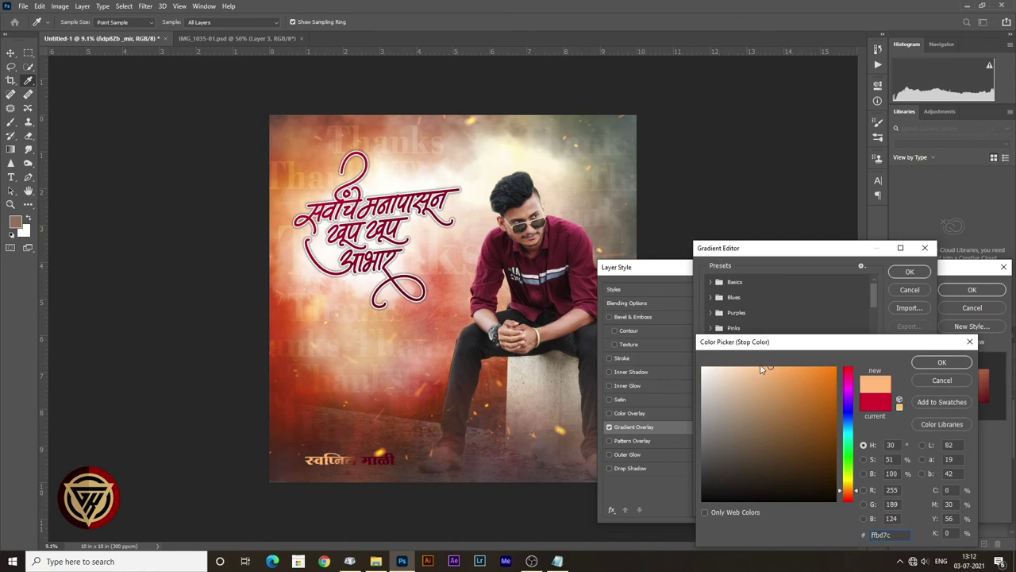
pyautogui.click(940, 362)
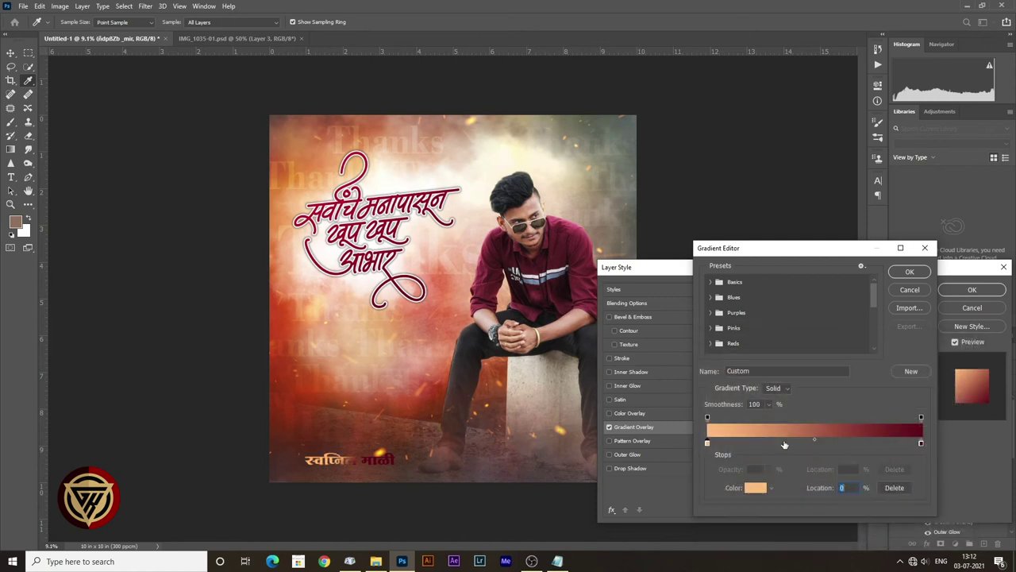
# - Change the gradient's right stop from dark red to pale yellow
pyautogui.doubleClick(920, 444)
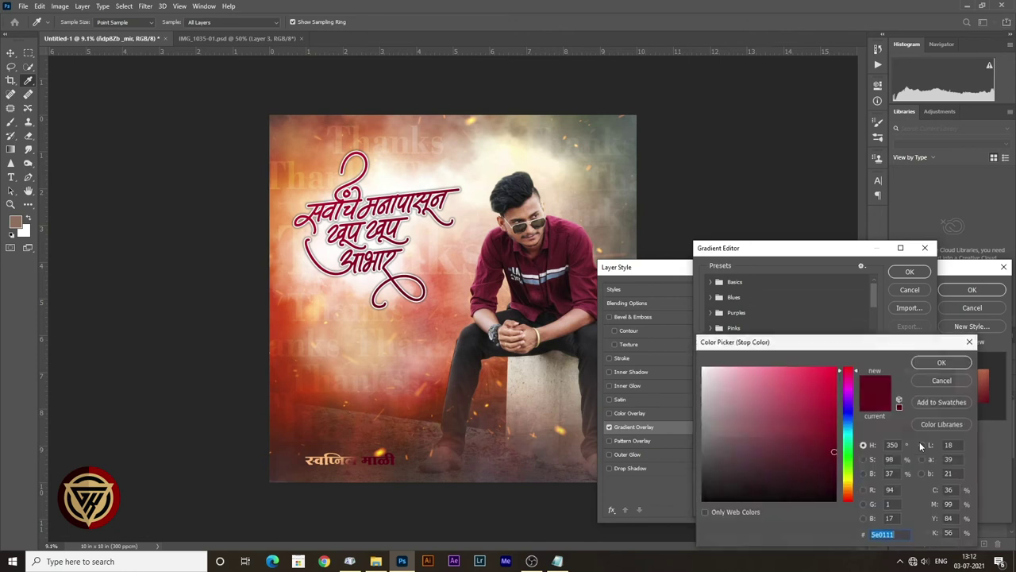
pyautogui.click(848, 489)
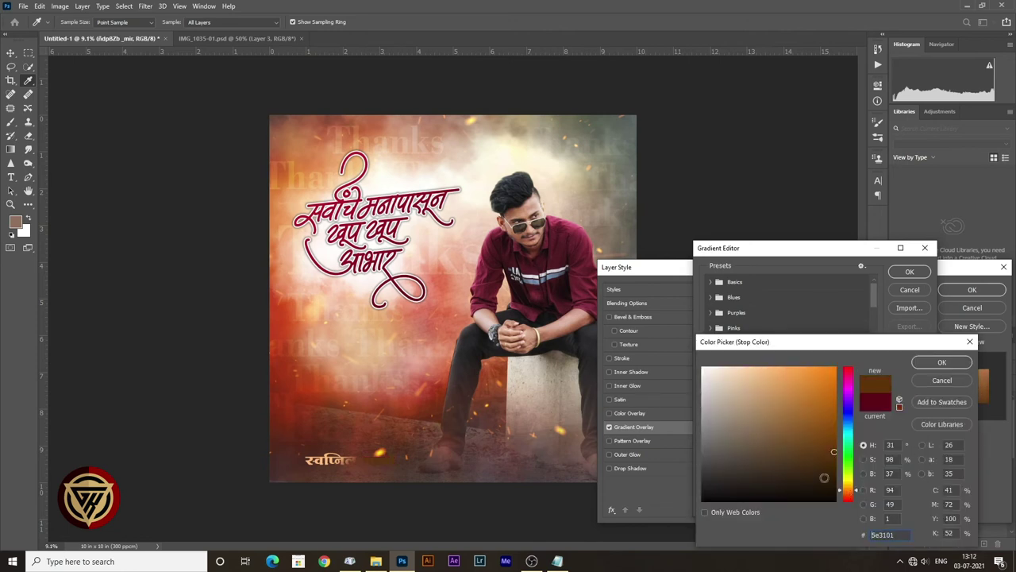
pyautogui.click(733, 363)
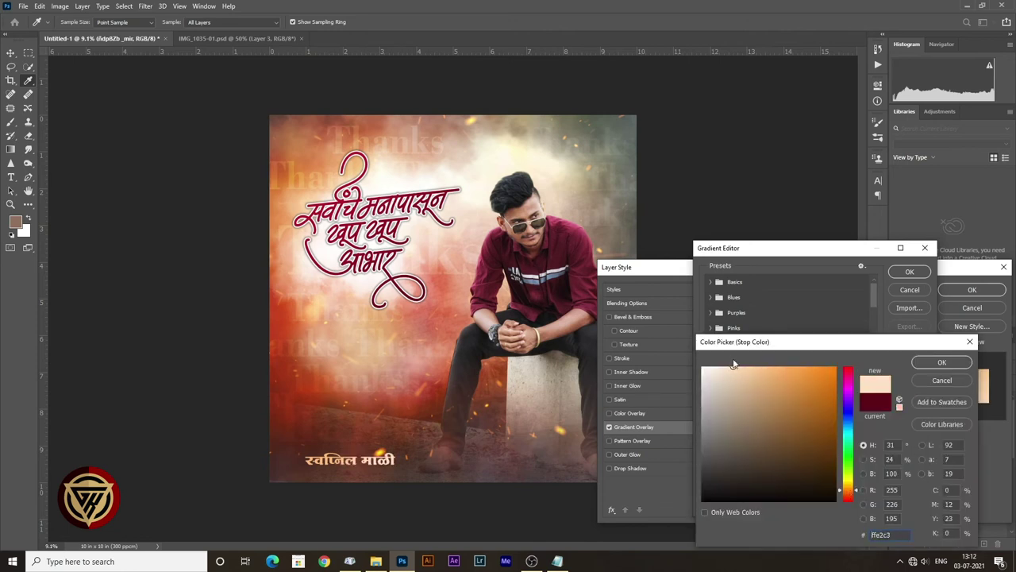
pyautogui.click(745, 367)
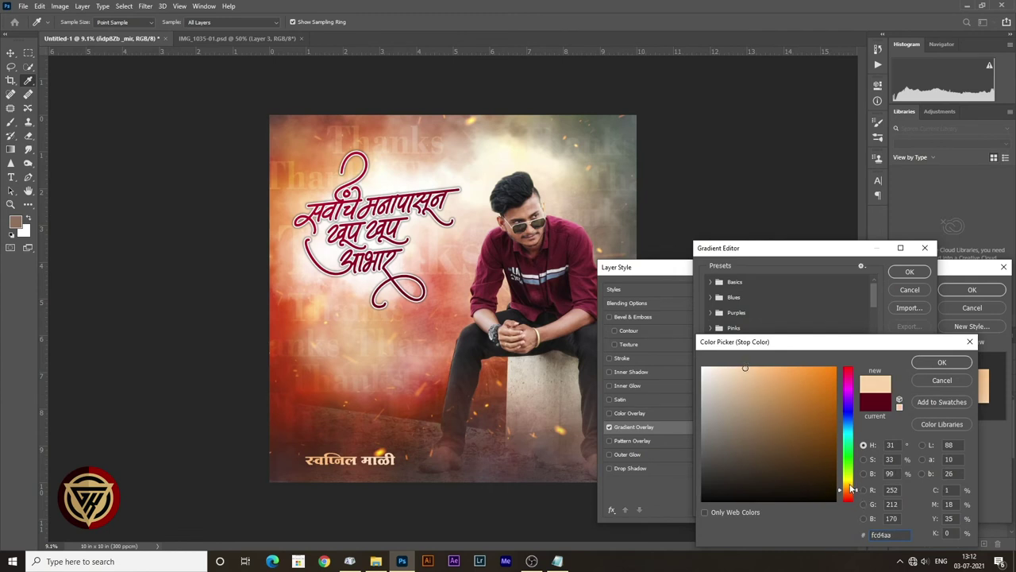
pyautogui.moveTo(851, 489); pyautogui.dragTo(849, 483)
pyautogui.click(757, 366)
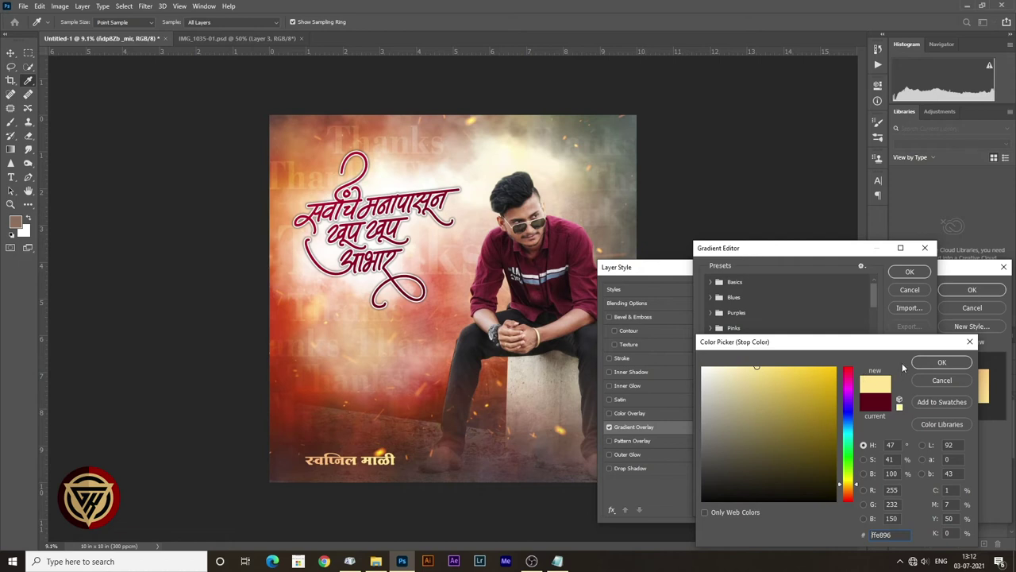
pyautogui.click(941, 362)
# - Move the yellow stop to 14%, add an orange stop at 24%, and set the angle to 1°
pyautogui.moveTo(922, 442); pyautogui.dragTo(737, 443)
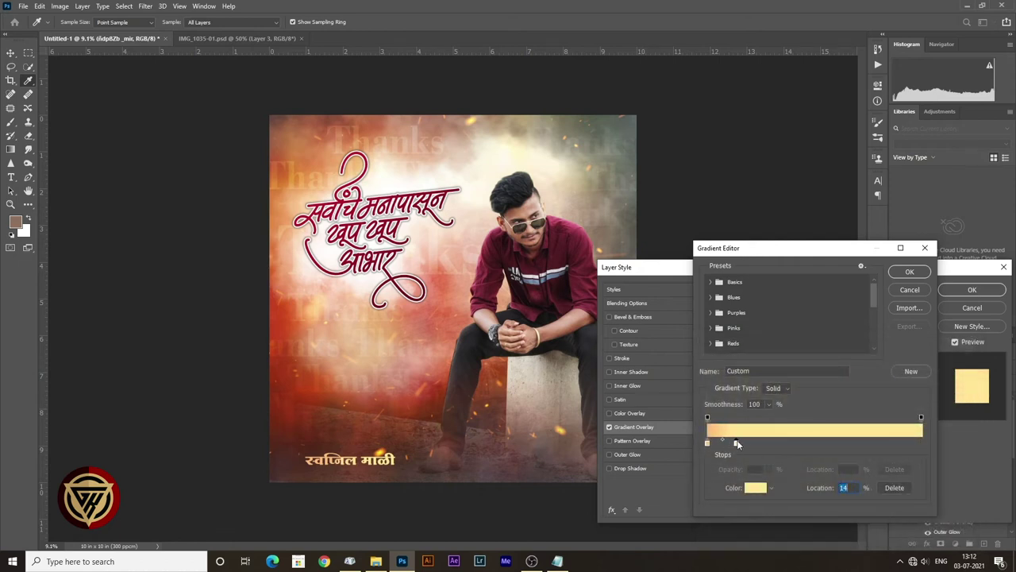
pyautogui.click(708, 444)
pyautogui.moveTo(725, 443); pyautogui.dragTo(761, 447)
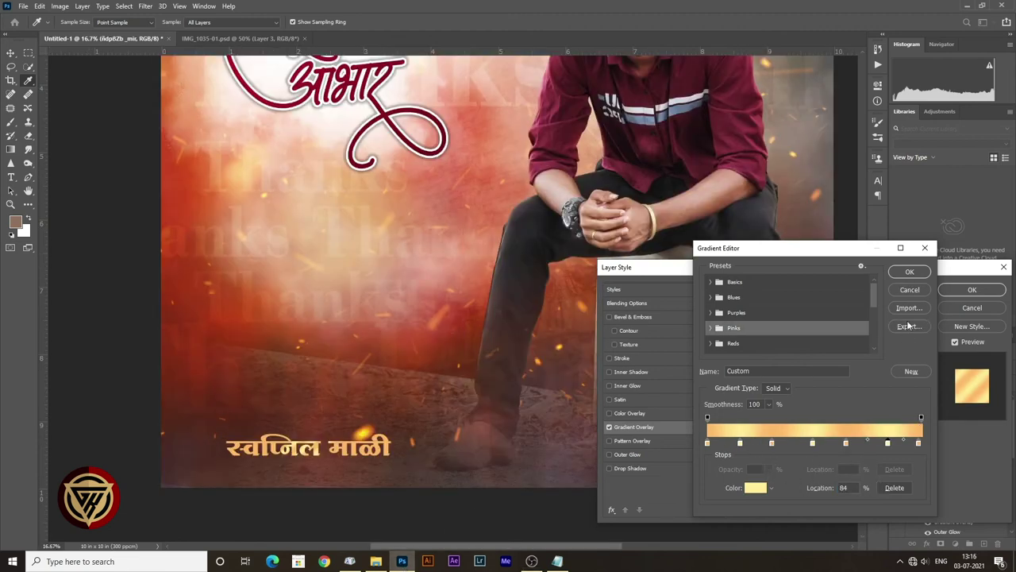
pyautogui.click(909, 272)
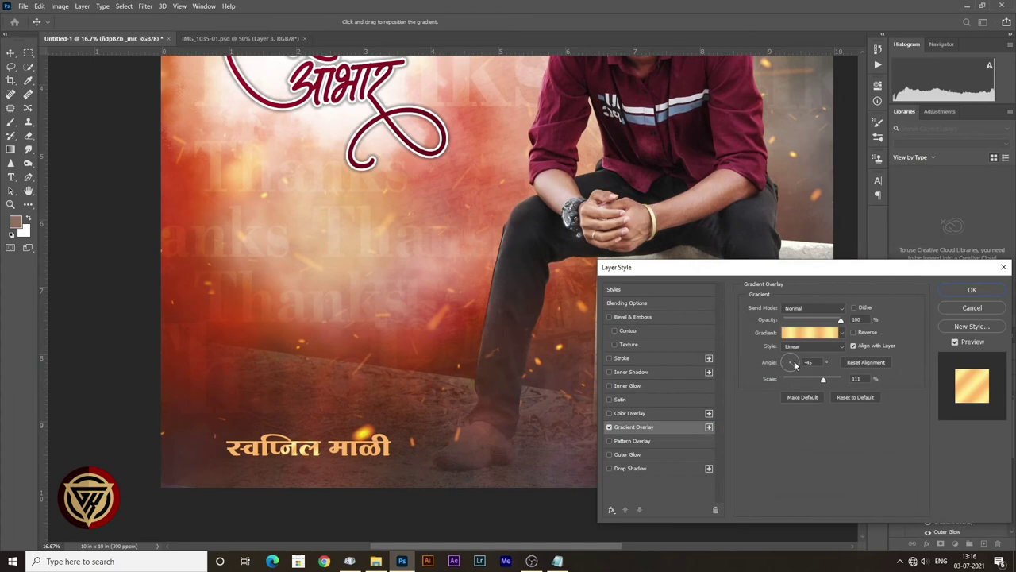
pyautogui.click(798, 366)
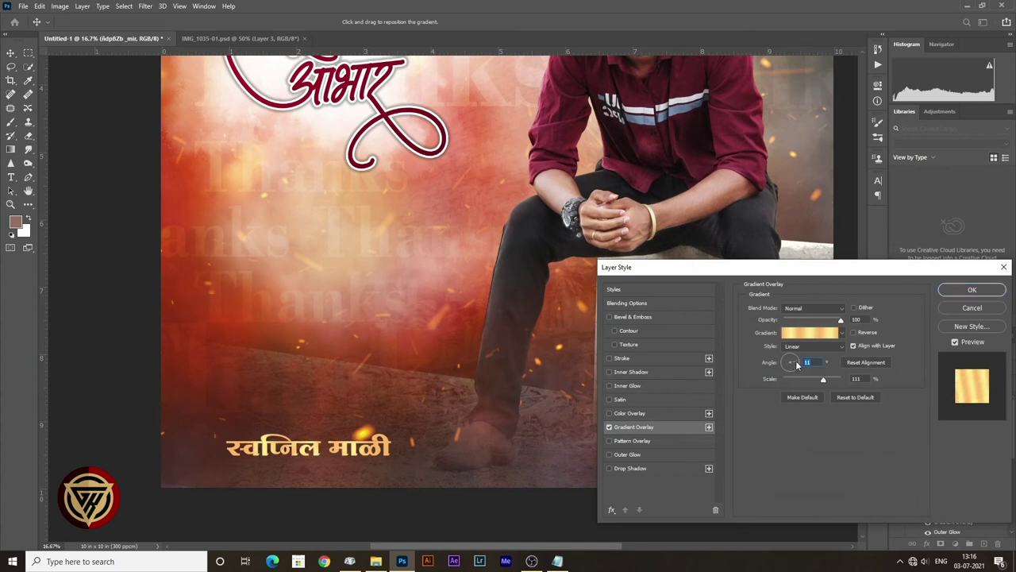
pyautogui.write('1')
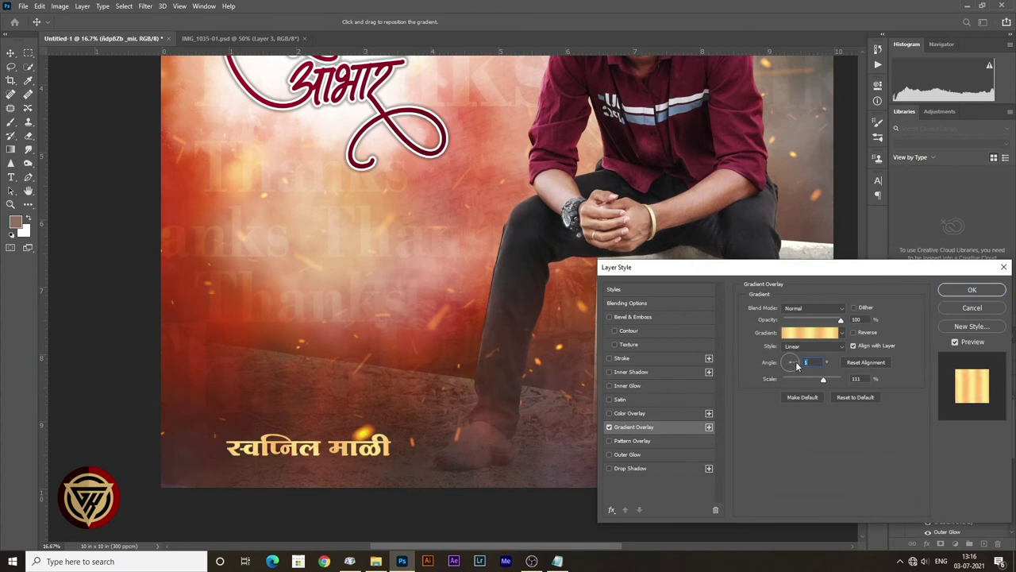
pyautogui.click(969, 289)
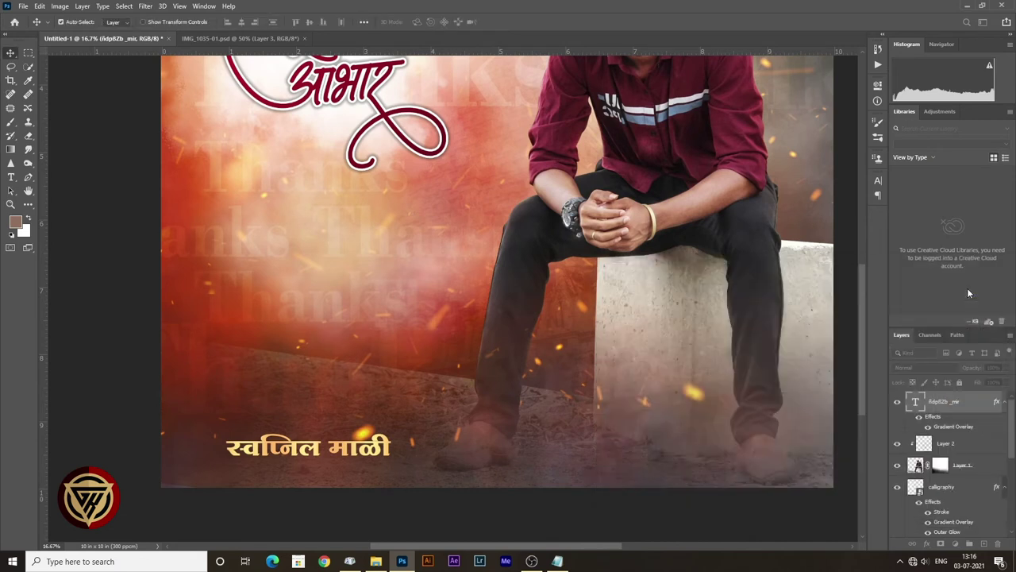
# - Marquee a full-width 10 in by 0.44 in strip around the name text
pyautogui.scroll(-3, 388, 415)
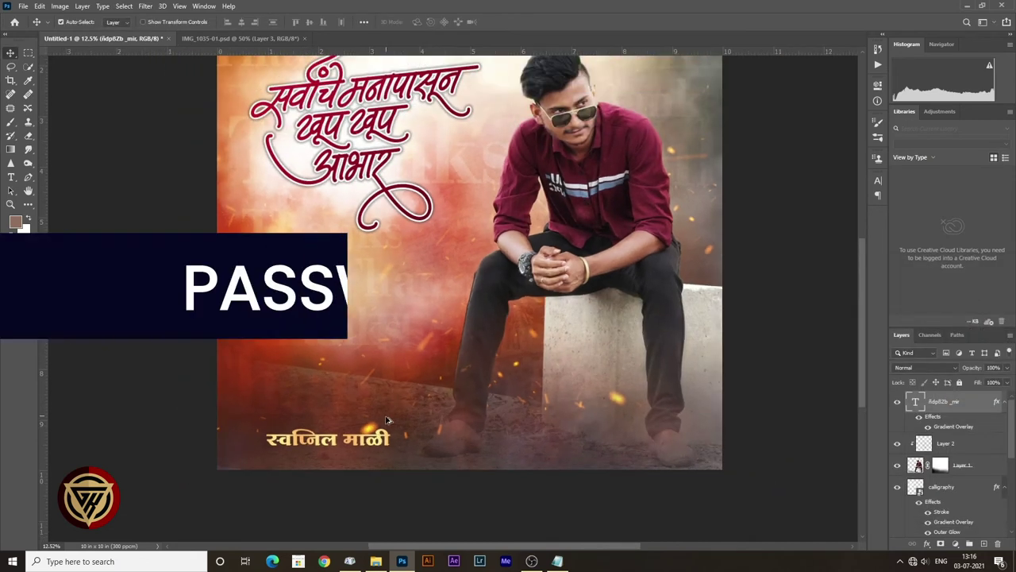
pyautogui.press('m')
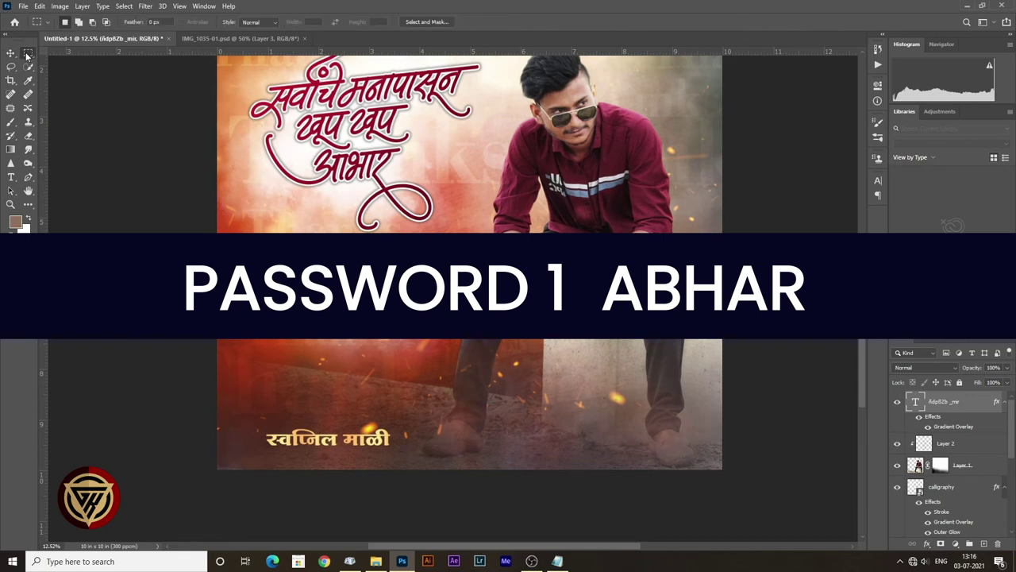
pyautogui.moveTo(214, 429); pyautogui.dragTo(725, 448)
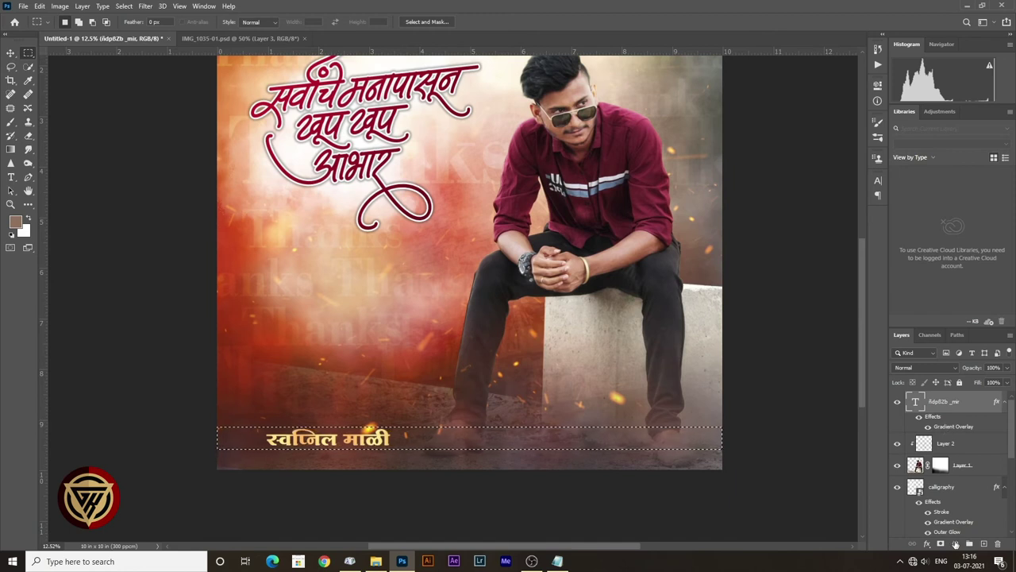
# - Fill the strip on a new layer with a sampled dark red and blend it in Overlay
pyautogui.click(984, 544)
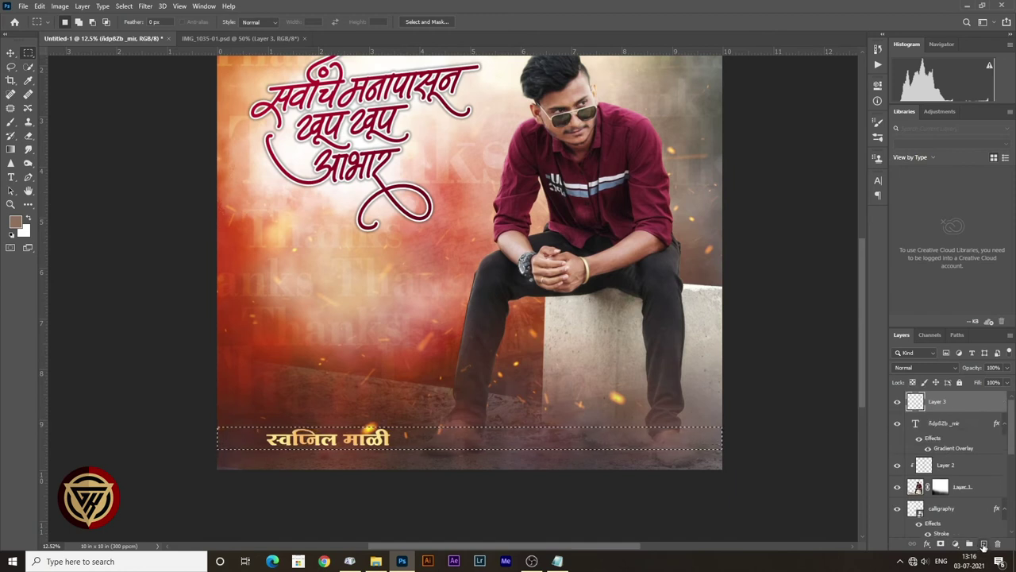
pyautogui.click(28, 80)
pyautogui.click(231, 373)
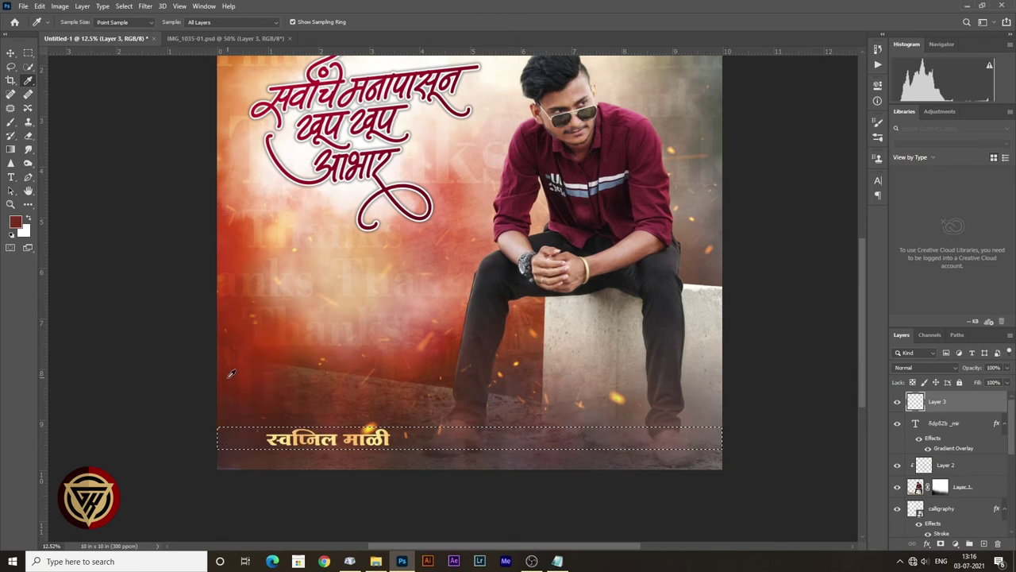
pyautogui.hotkey('alt', 'BackSpace')
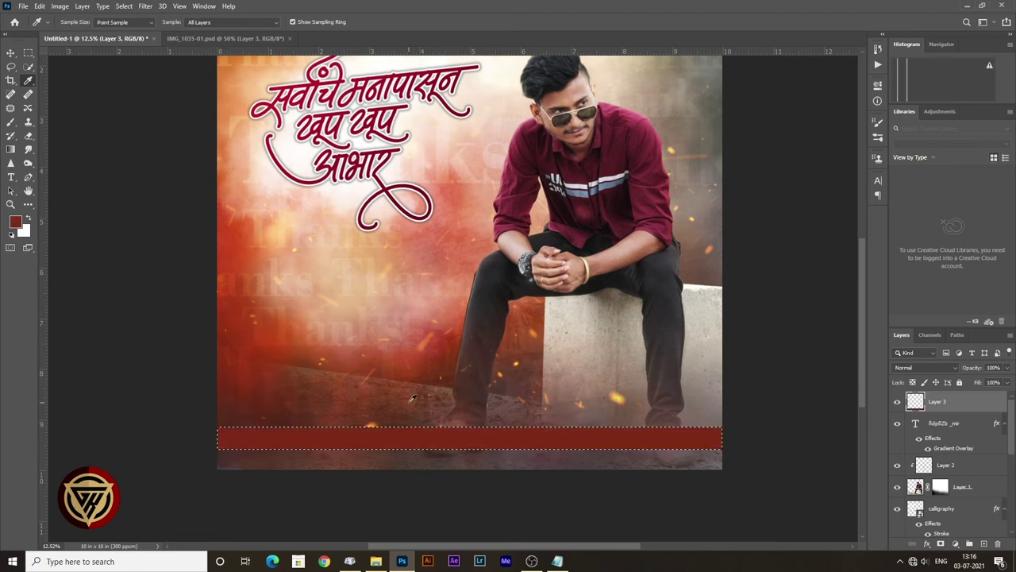
pyautogui.hotkey('ctrl', 'd')
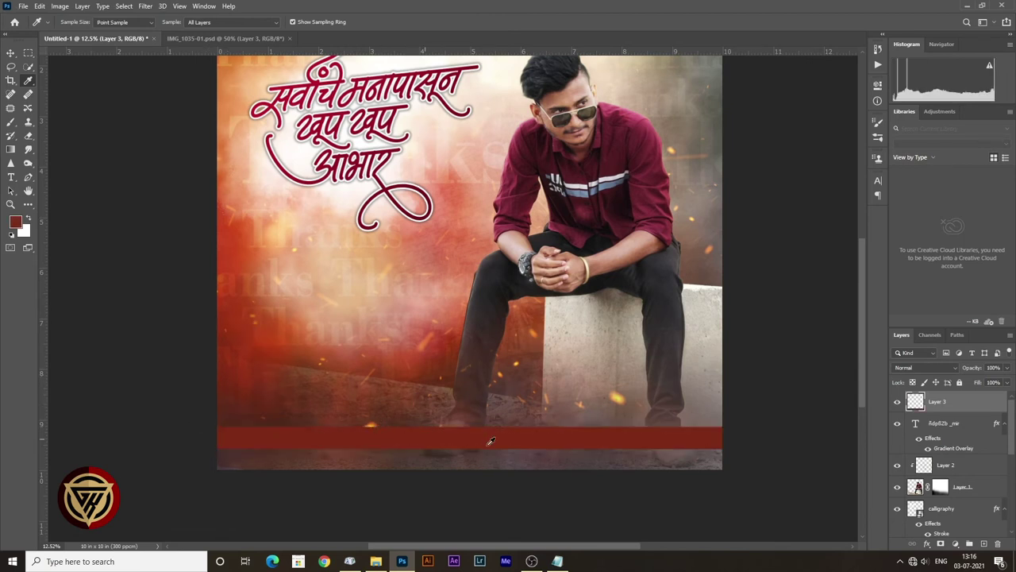
pyautogui.click(926, 366)
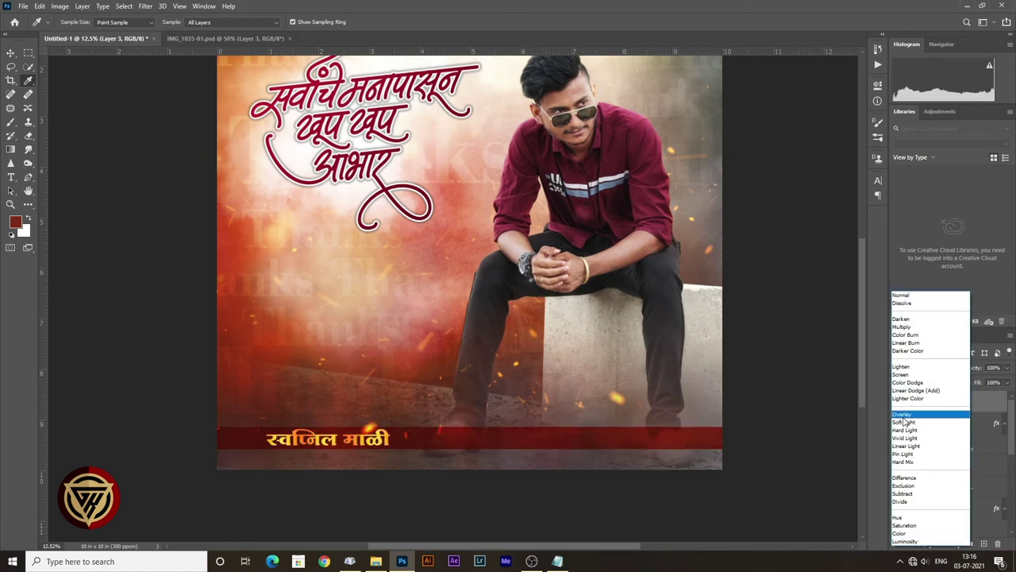
pyautogui.click(903, 415)
# - Delete the red banner area behind the name text
pyautogui.click(27, 54)
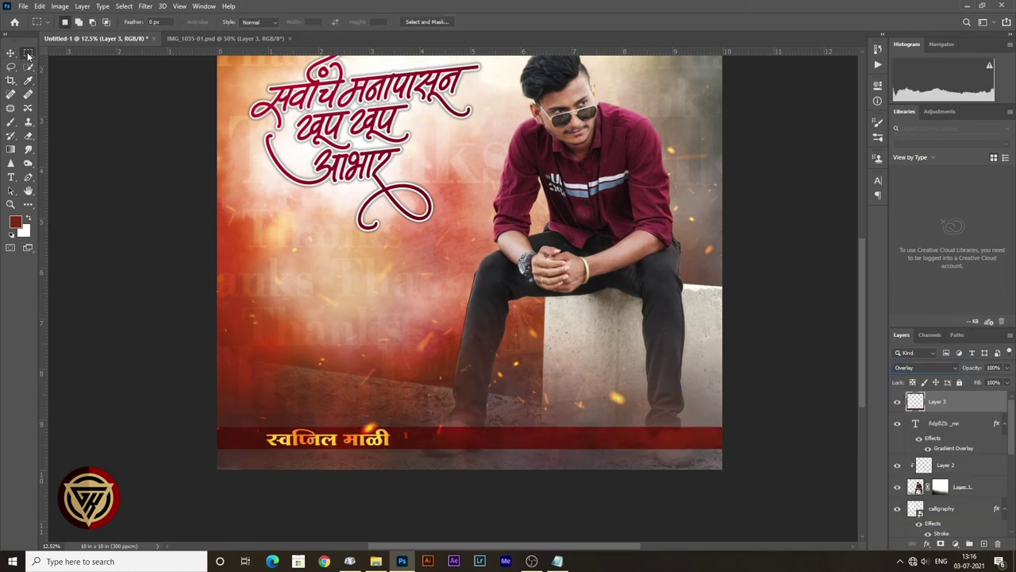
pyautogui.moveTo(259, 422); pyautogui.dragTo(395, 456)
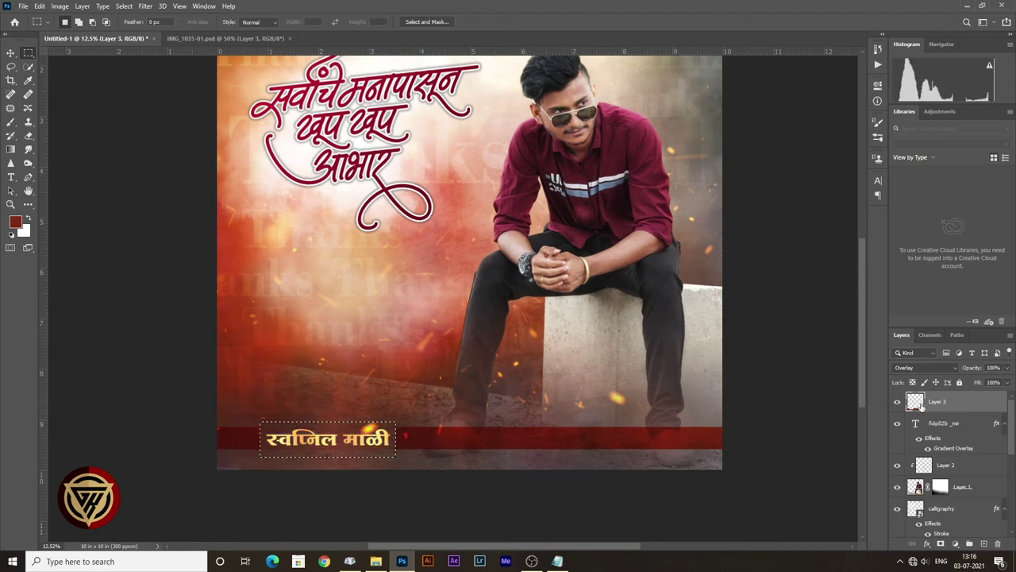
pyautogui.press('Delete')
pyautogui.hotkey('ctrl', 'd')
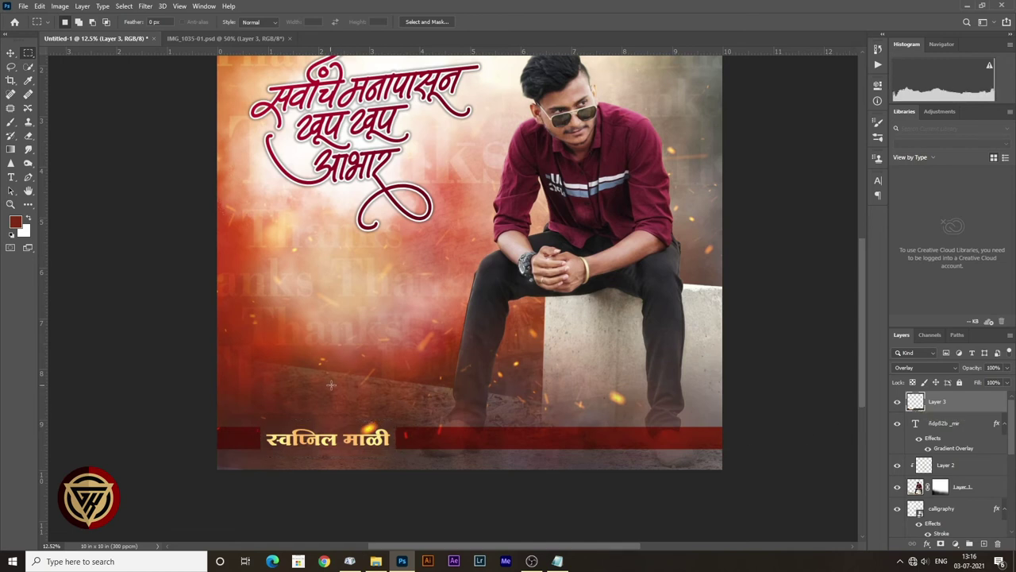
pyautogui.scroll(-1, 338, 377)
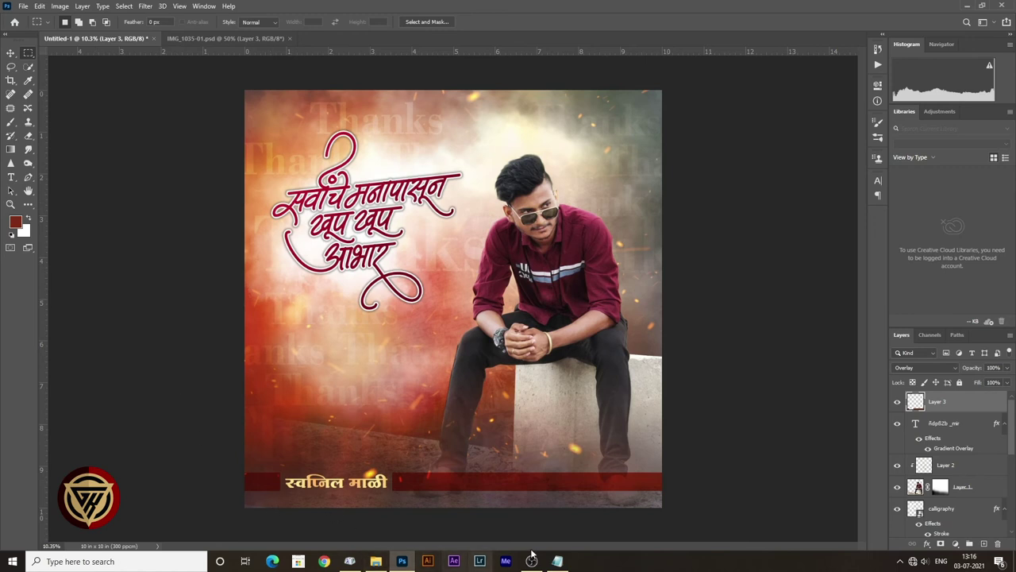
# - Copy the Marathi message paragraph from the Notepad note
pyautogui.click(558, 561)
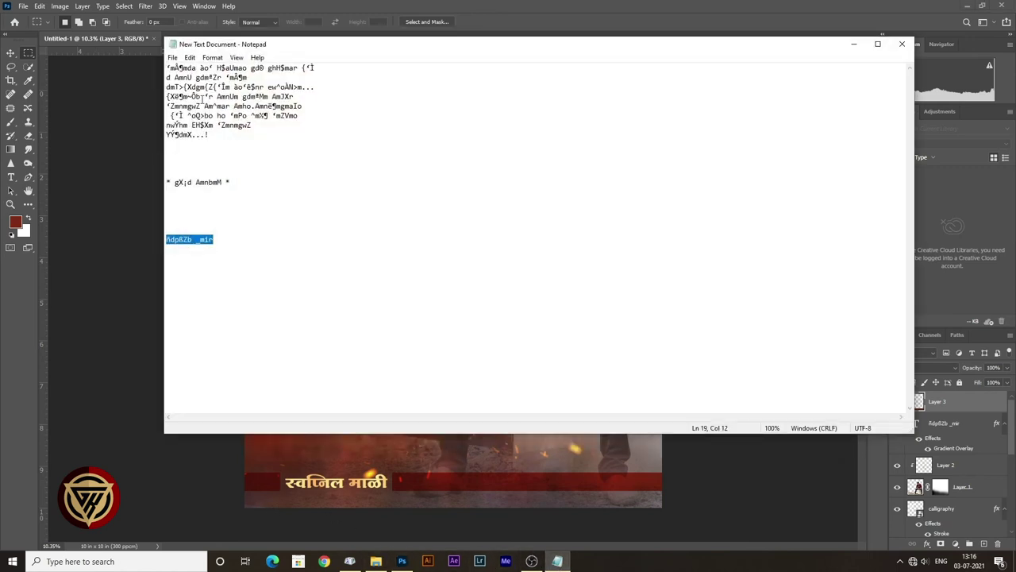
pyautogui.click(202, 99)
pyautogui.moveTo(167, 68); pyautogui.dragTo(228, 139)
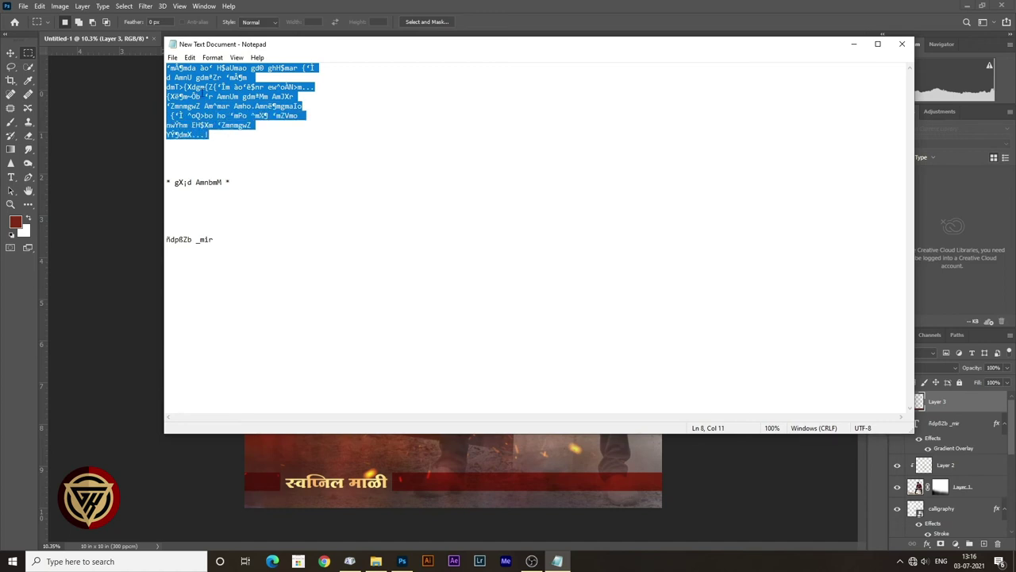
pyautogui.rightClick(208, 73)
pyautogui.click(226, 111)
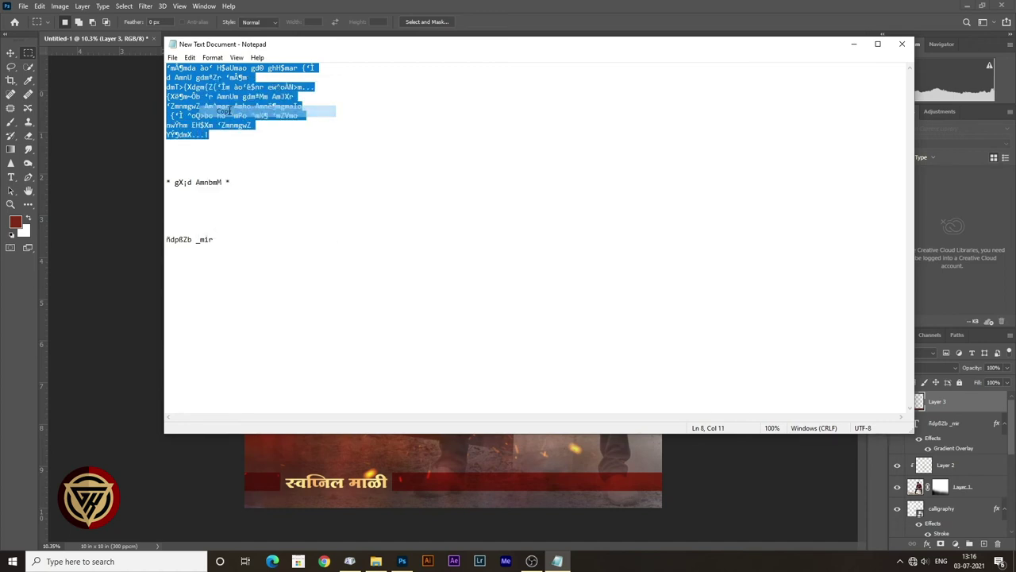
pyautogui.click(852, 43)
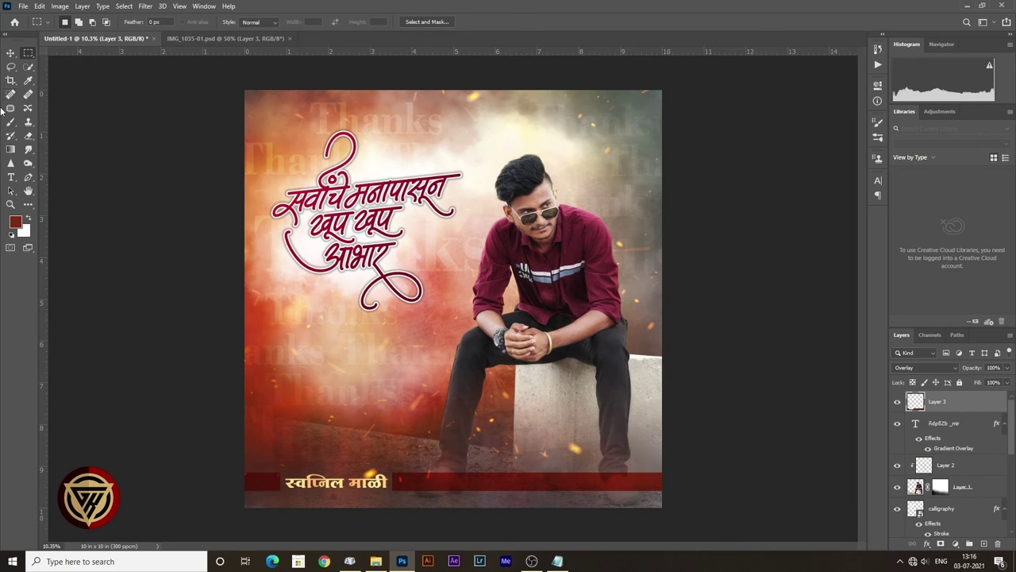
# - Paste the paragraph as white text beneath the calligraphy title
pyautogui.click(10, 176)
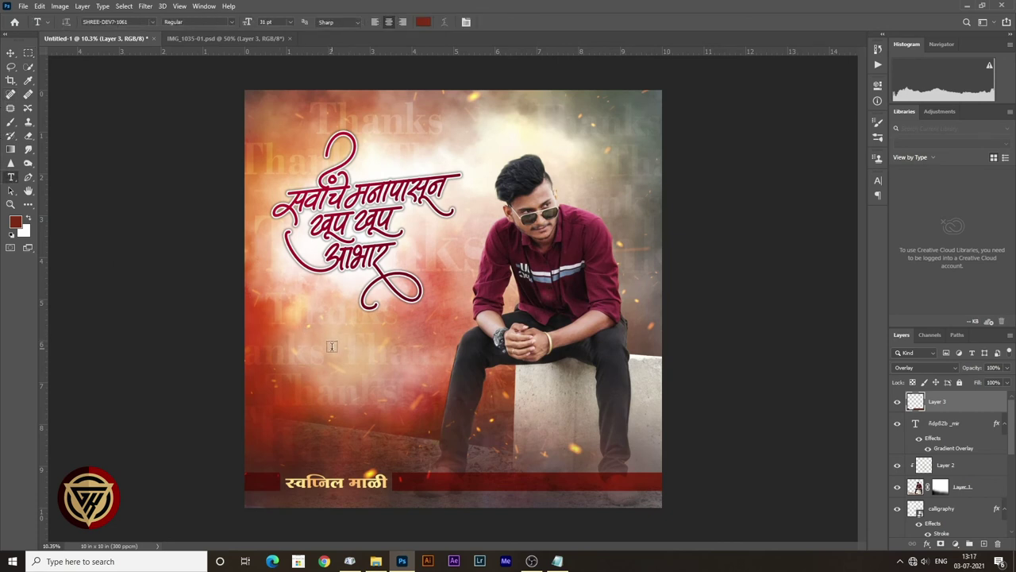
pyautogui.click(331, 346)
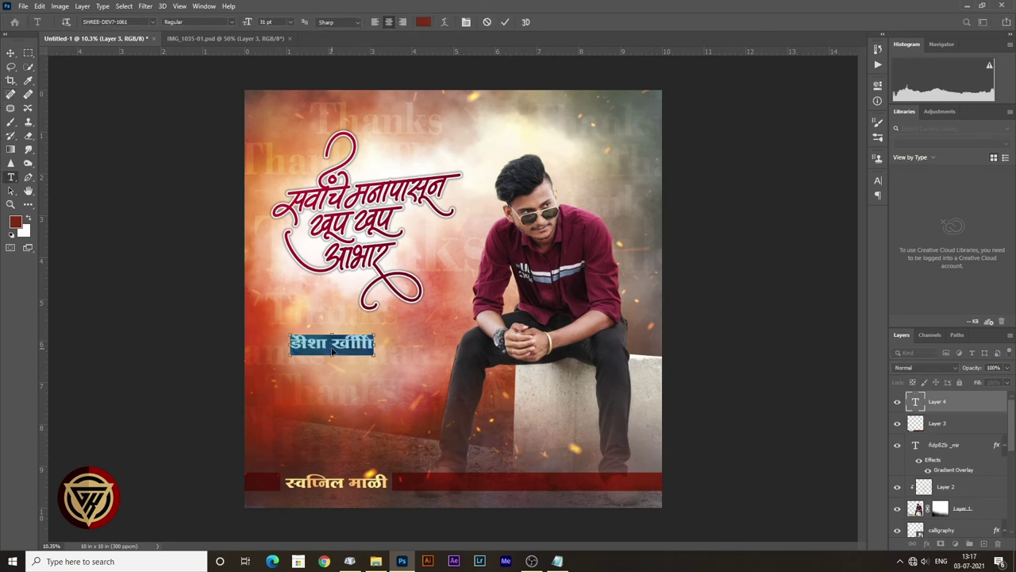
pyautogui.moveTo(332, 348); pyautogui.dragTo(333, 349)
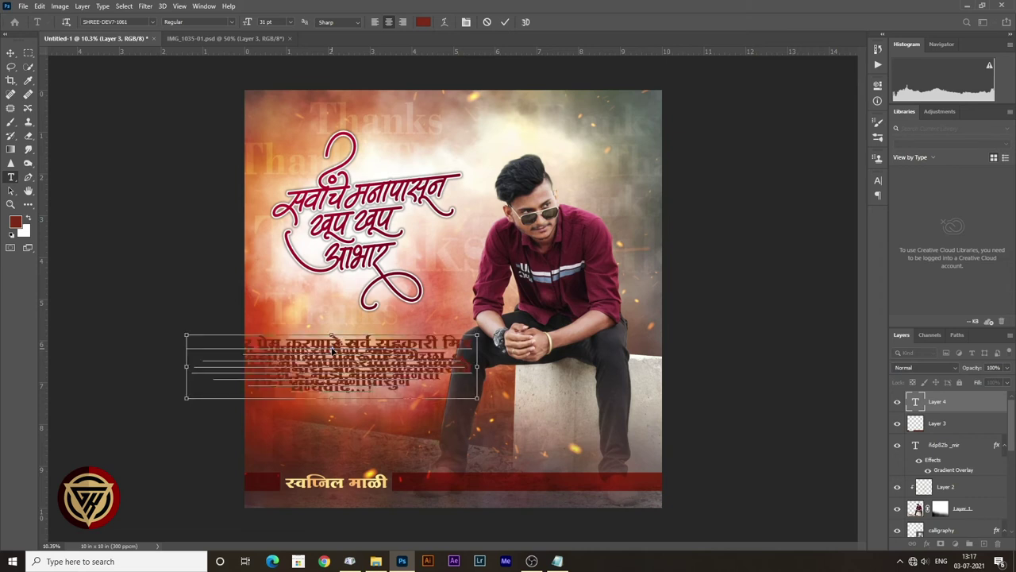
pyautogui.hotkey('ctrl', 'a')
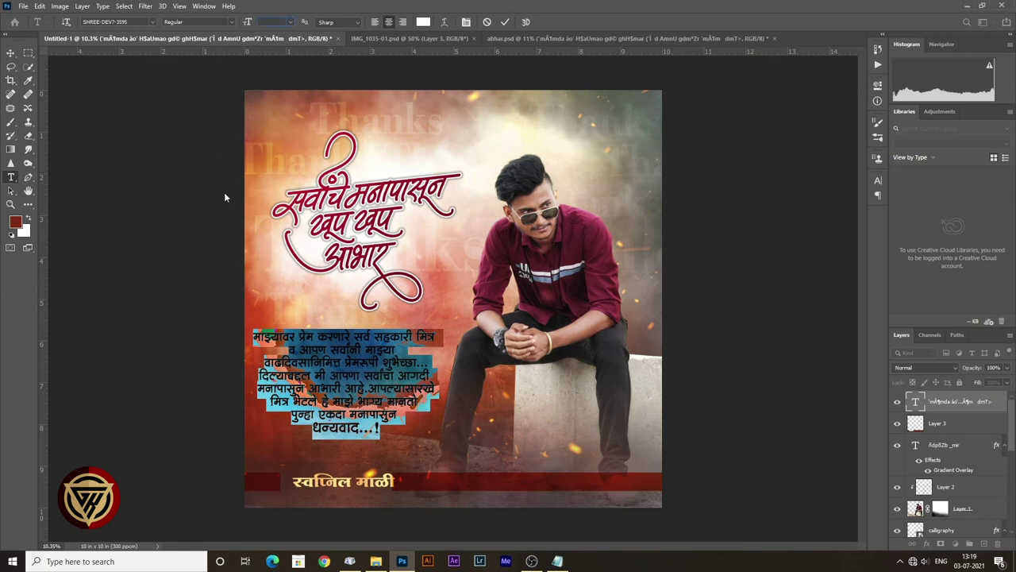
pyautogui.click(10, 52)
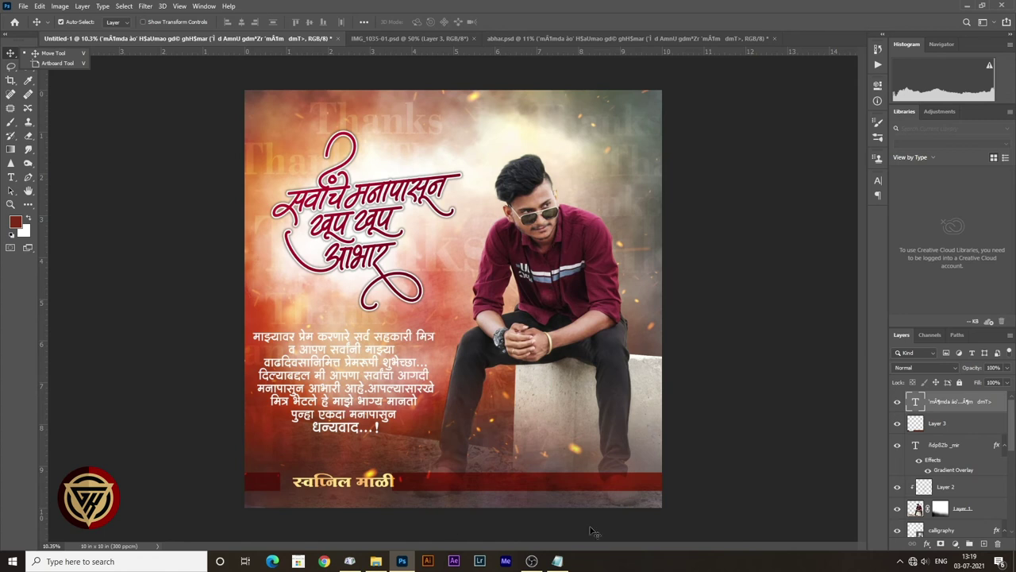
# - Copy the ✲ सदैव आपलाच ✲ tagline line from the note
pyautogui.click(557, 560)
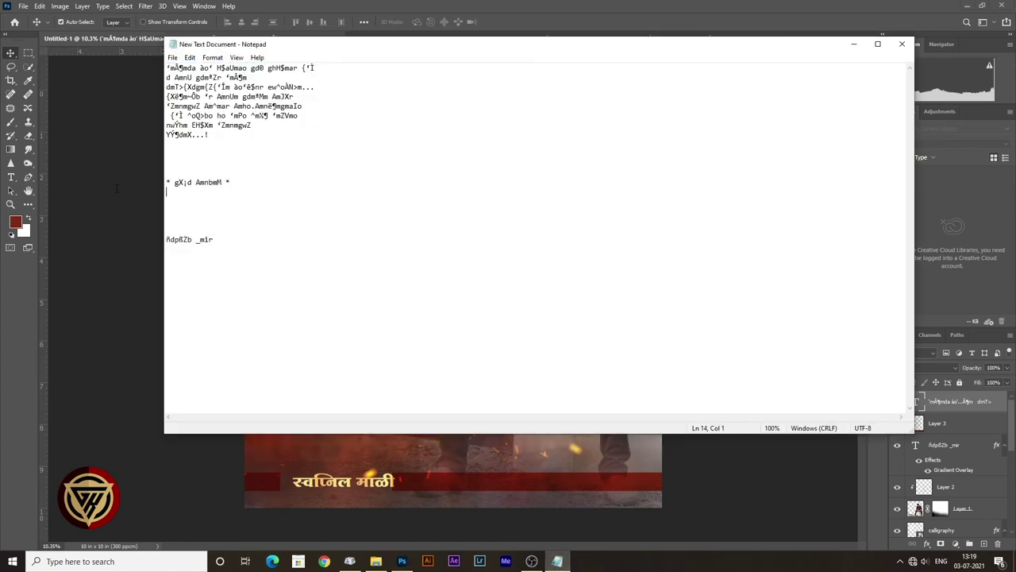
pyautogui.hotkey('shift', 'Up')
pyautogui.rightClick(188, 181)
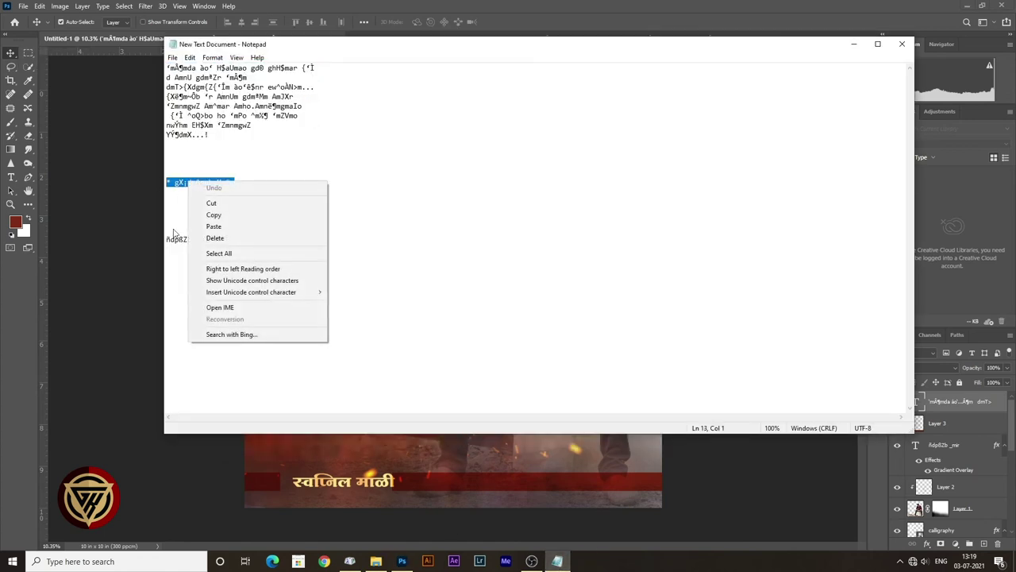
pyautogui.click(225, 214)
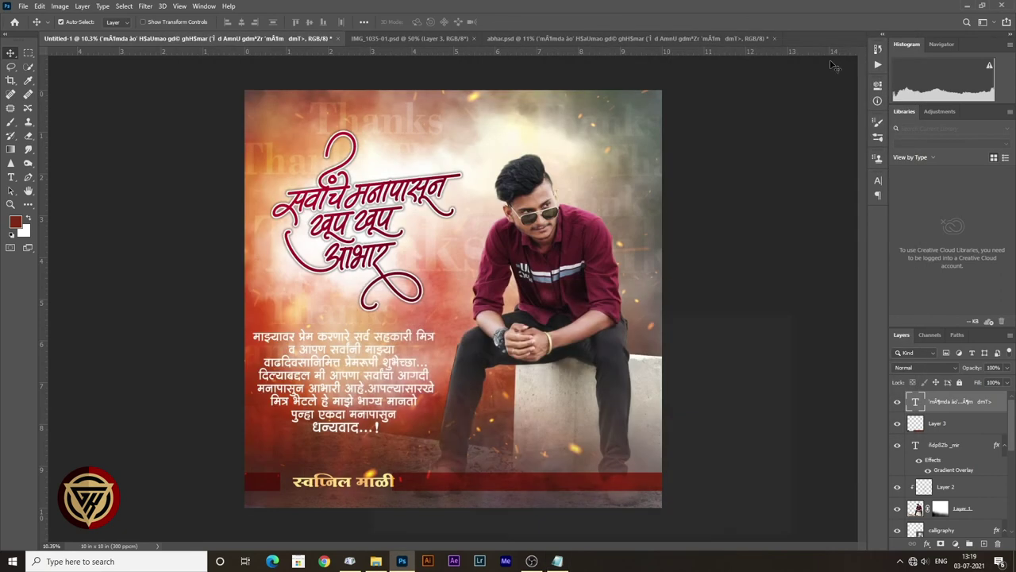
pyautogui.click(854, 43)
# - Paste the tagline below the message paragraph at about 20 pt
pyautogui.click(12, 178)
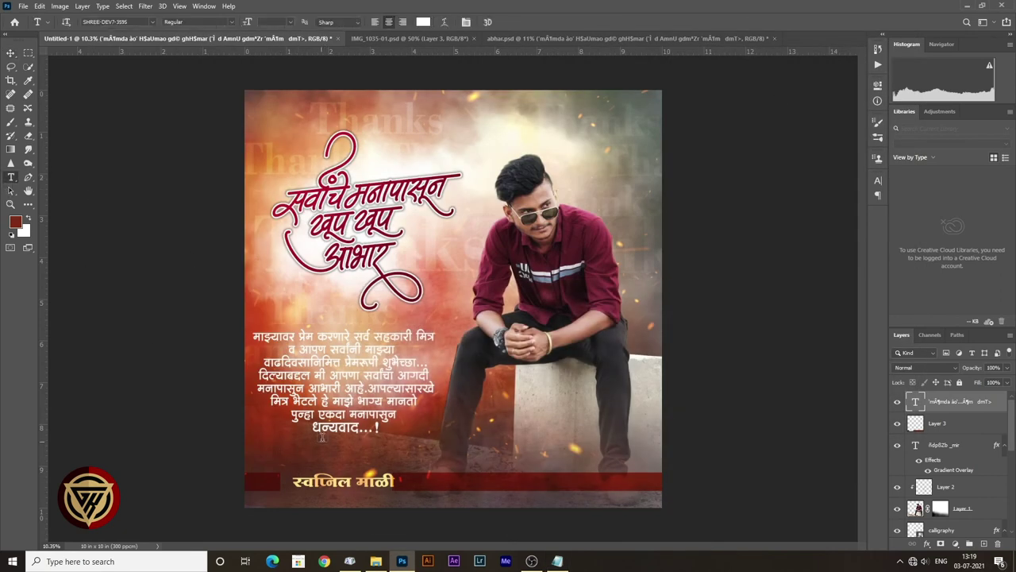
pyautogui.click(329, 451)
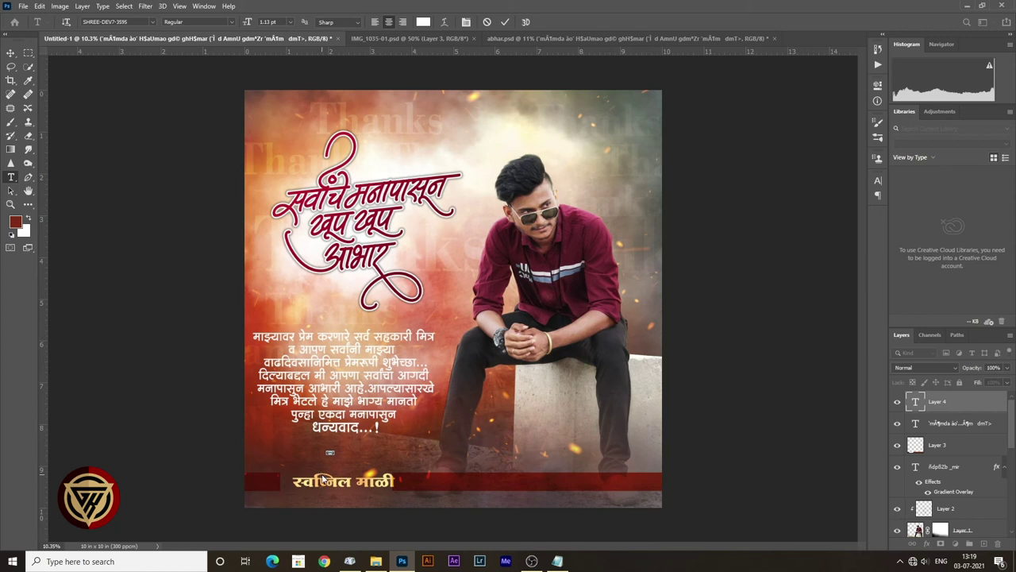
pyautogui.hotkey('ctrl', 'shift', '.')
pyautogui.hotkey('ctrl', 'shift', '.')
pyautogui.hotkey('ctrl', 'shift', '.')
pyautogui.moveTo(248, 22); pyautogui.dragTo(265, 28)
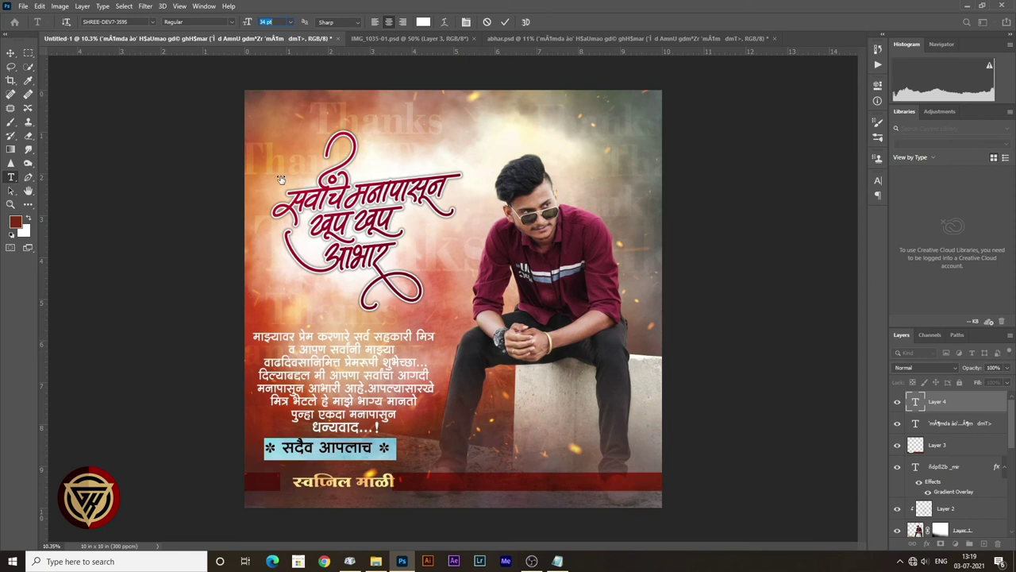
pyautogui.click(10, 54)
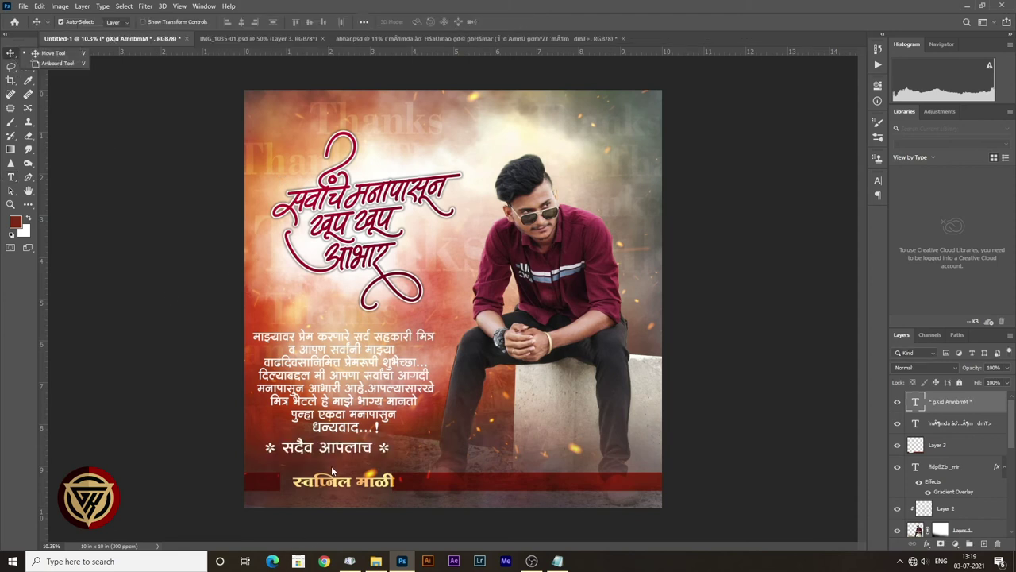
# - Select the message paragraph and tagline layers together
pyautogui.click(320, 488)
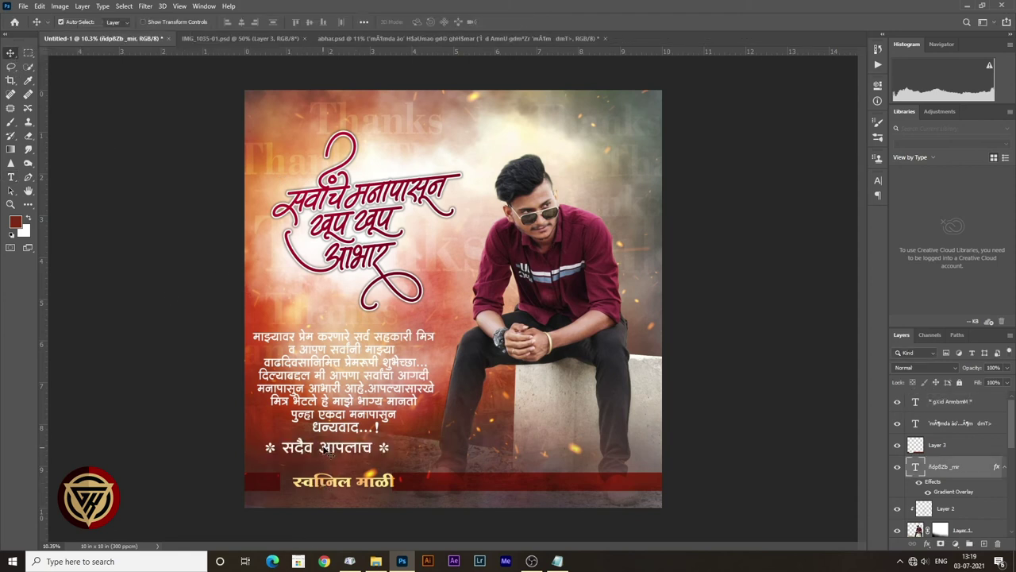
pyautogui.click(334, 430)
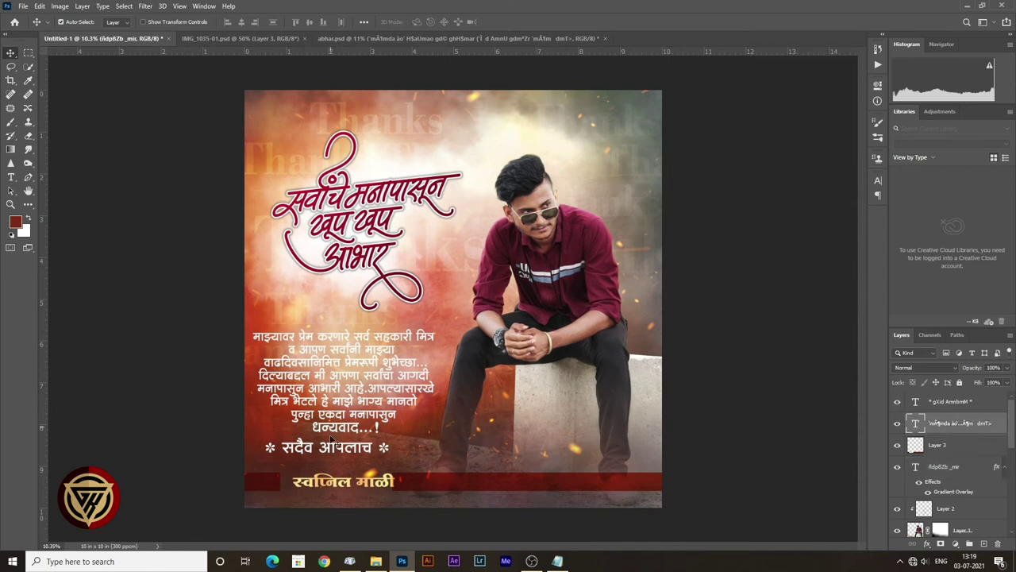
pyautogui.keyDown('shift'); pyautogui.click(335, 451); pyautogui.keyUp('shift')
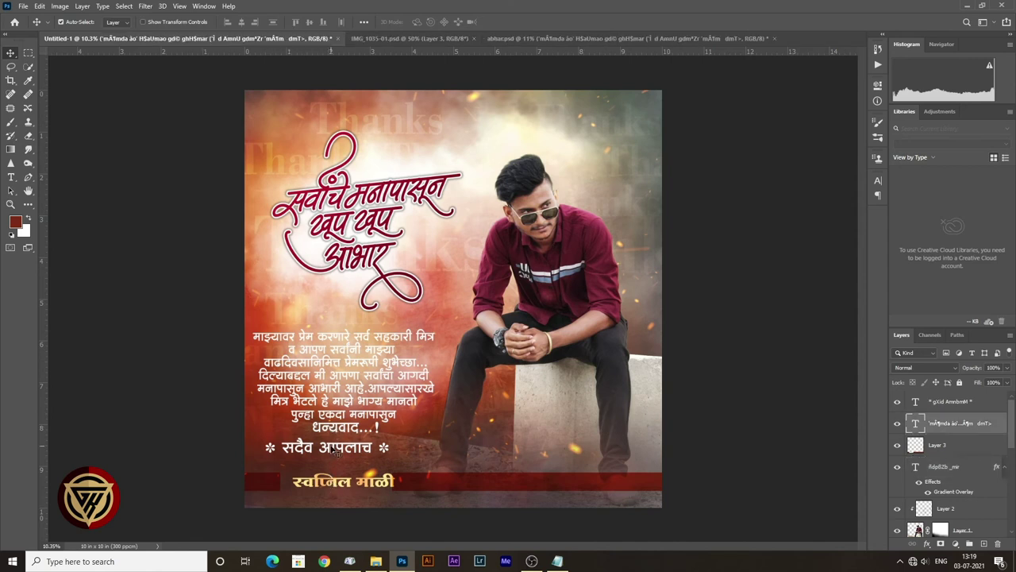
# - Centre the closing line under the paragraph and nudge the message texts slightly lower
pyautogui.click(242, 21)
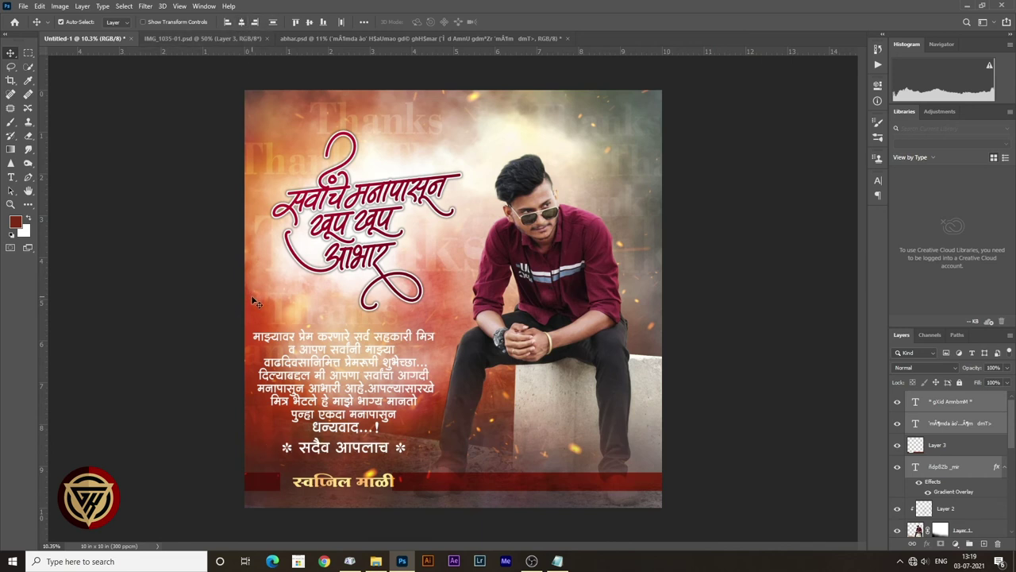
pyautogui.keyDown('shift'); pyautogui.click(322, 484); pyautogui.keyUp('shift')
pyautogui.hotkey('shift', 'Down')
pyautogui.hotkey('shift', 'Down')
pyautogui.hotkey('shift', 'Down')
pyautogui.hotkey('shift', 'Down')
pyautogui.hotkey('shift', 'Down')
pyautogui.hotkey('shift', 'Down')
pyautogui.hotkey('shift', 'Down')
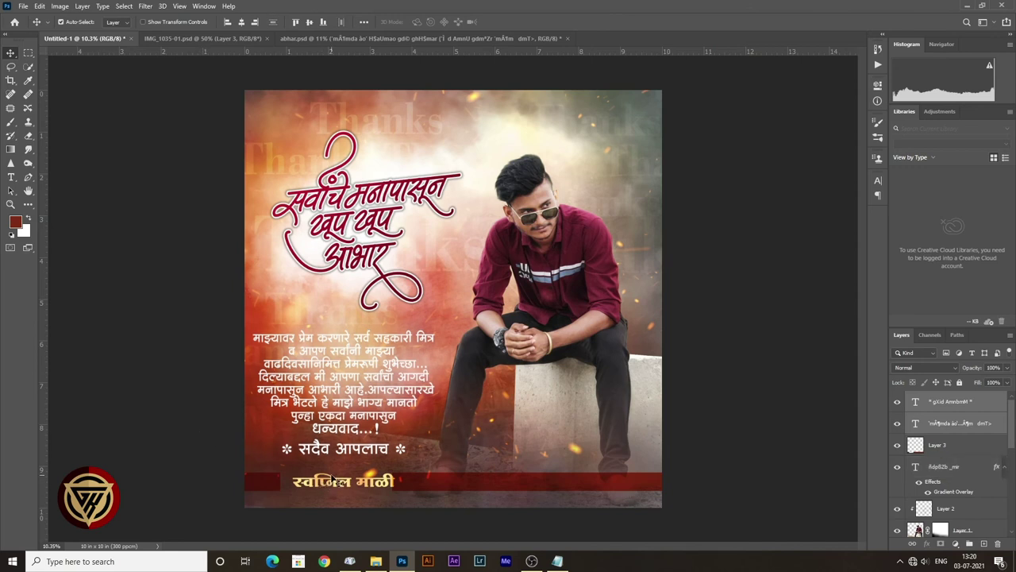
pyautogui.hotkey('shift', 'Down')
pyautogui.hotkey('shift', 'Down')
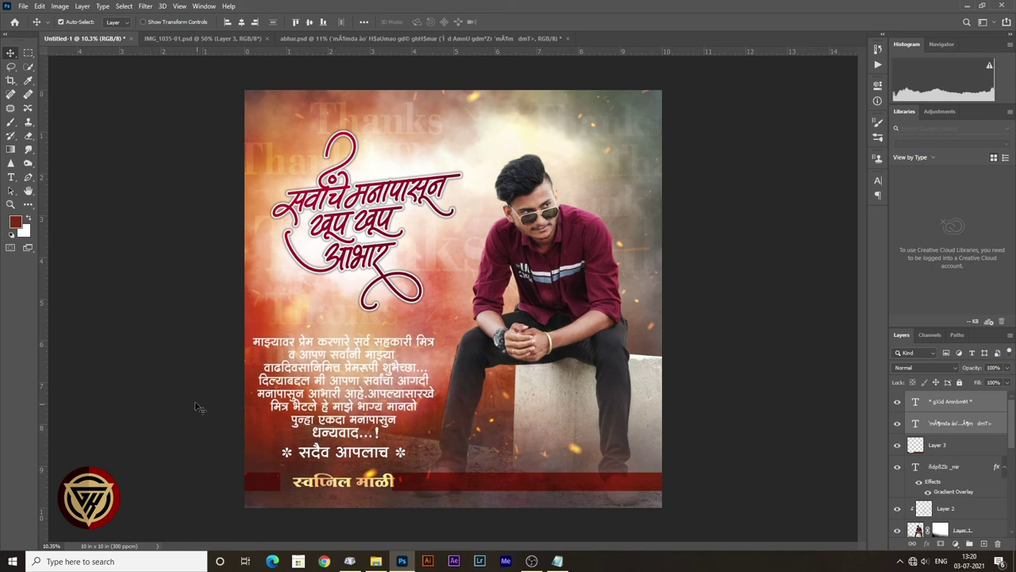
# - Select the सदैव आपलाच and message paragraph layers together and nudge them down further
pyautogui.click(212, 452)
pyautogui.click(262, 481)
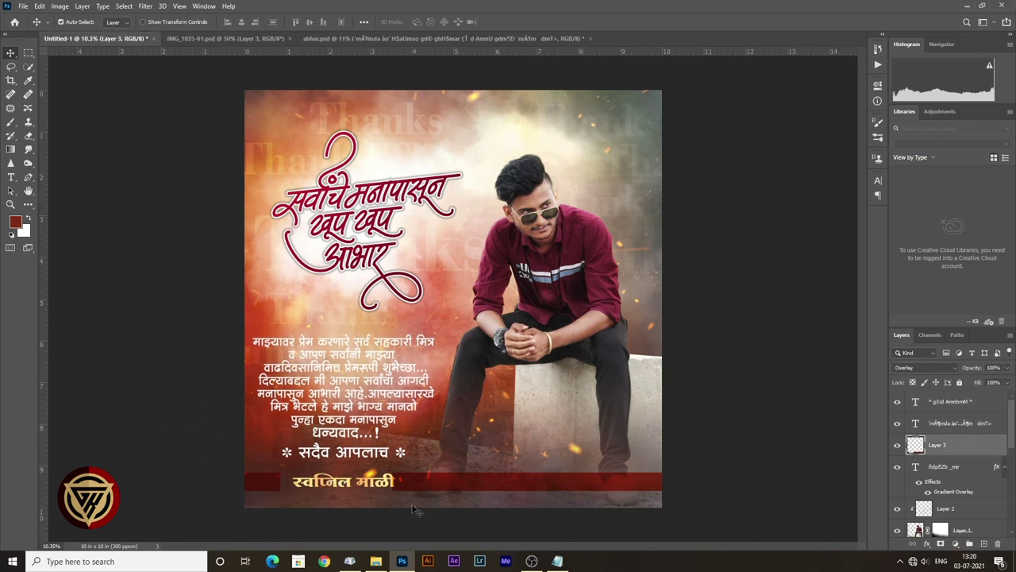
pyautogui.press('m')
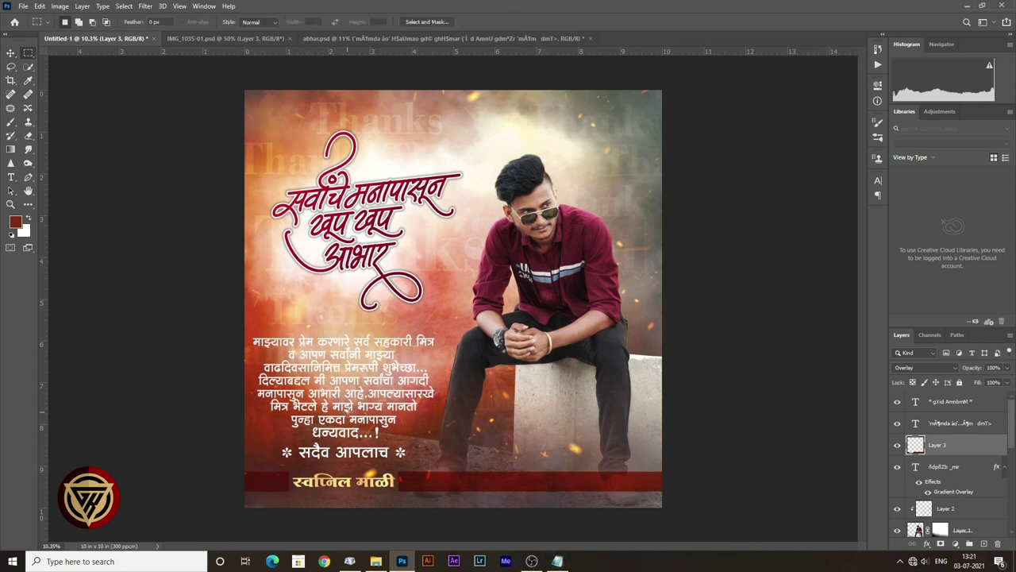
pyautogui.click(11, 53)
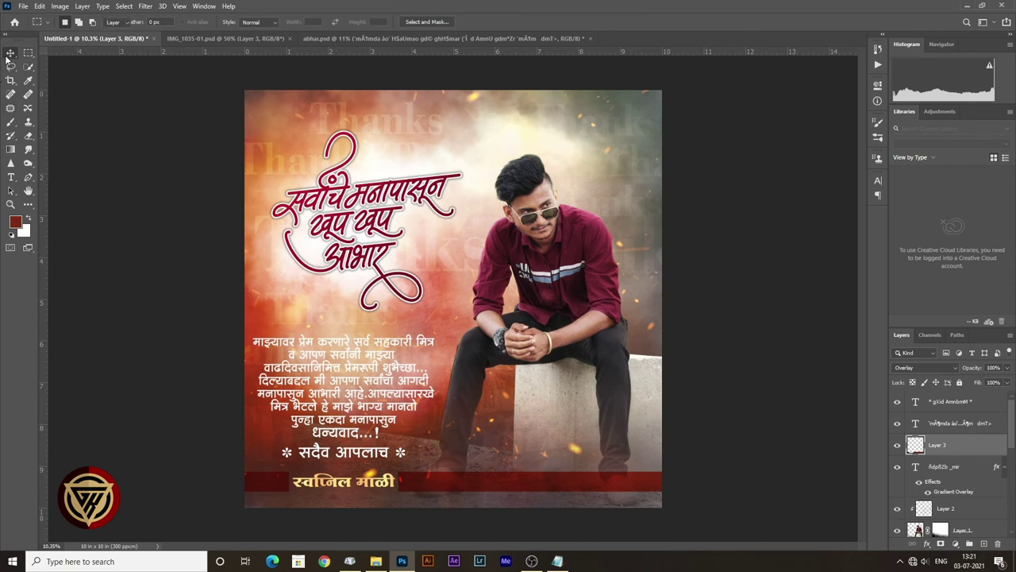
pyautogui.click(316, 456)
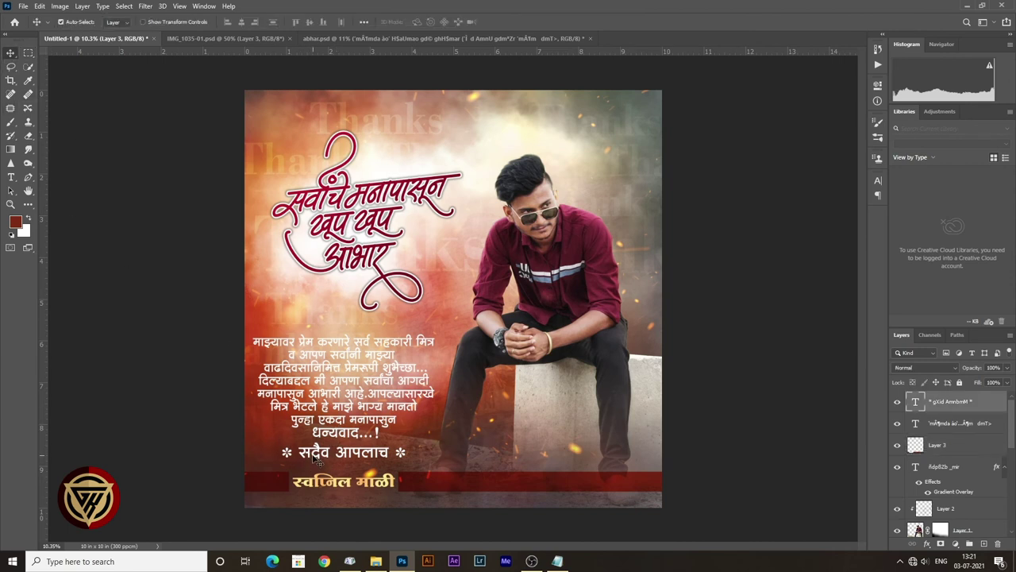
pyautogui.keyDown('shift'); pyautogui.click(328, 435); pyautogui.keyUp('shift')
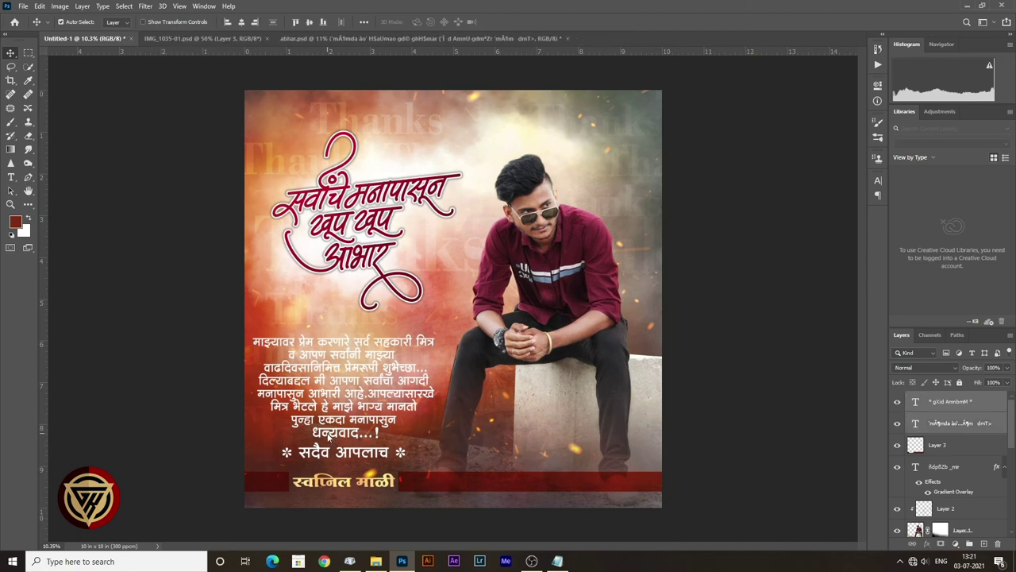
pyautogui.hotkey('shift', 'Down')
pyautogui.hotkey('shift', 'Down')
pyautogui.hotkey('shift', 'Down')
pyautogui.hotkey('shift', 'Down')
pyautogui.hotkey('shift', 'Down')
pyautogui.hotkey('shift', 'Down')
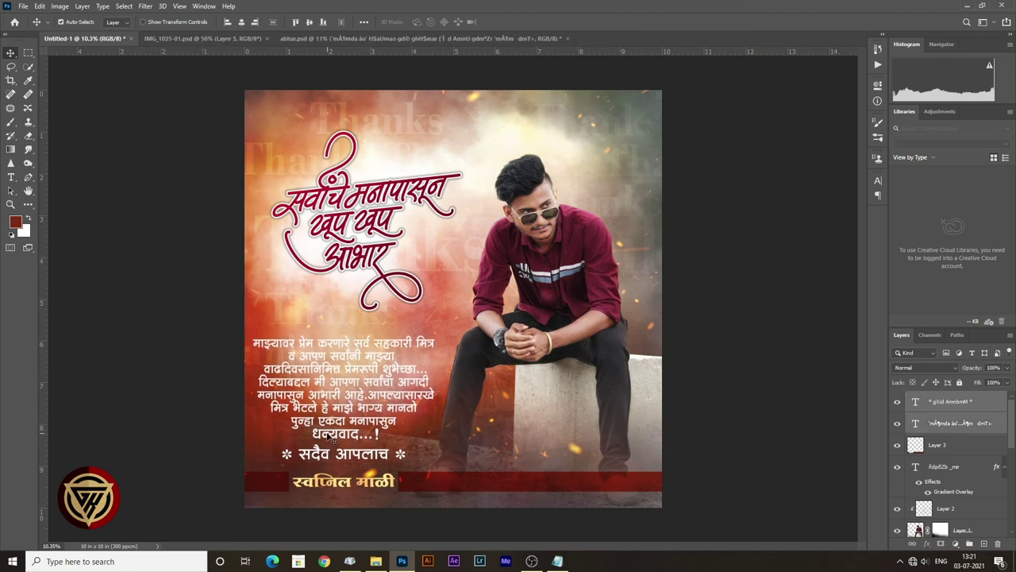
# - Deselect the text layers and select the man's photo layer
pyautogui.click(192, 328)
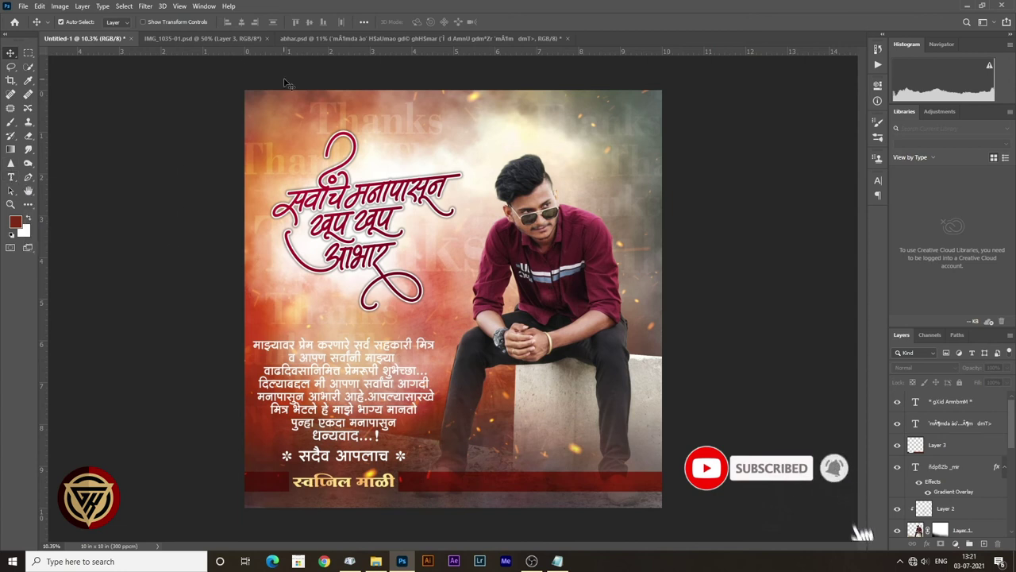
pyautogui.click(919, 527)
pyautogui.scroll(-2, 920, 525)
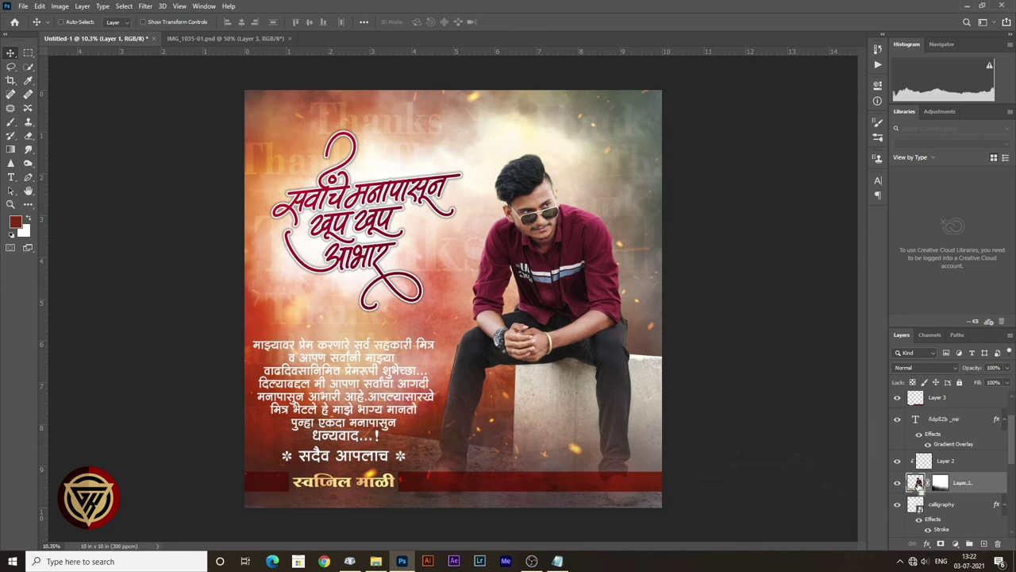
# - Fill the man's silhouette outline with black on a new layer above calligraphy
pyautogui.keyDown('ctrl'); pyautogui.click(917, 485); pyautogui.keyUp('ctrl')
pyautogui.click(976, 506)
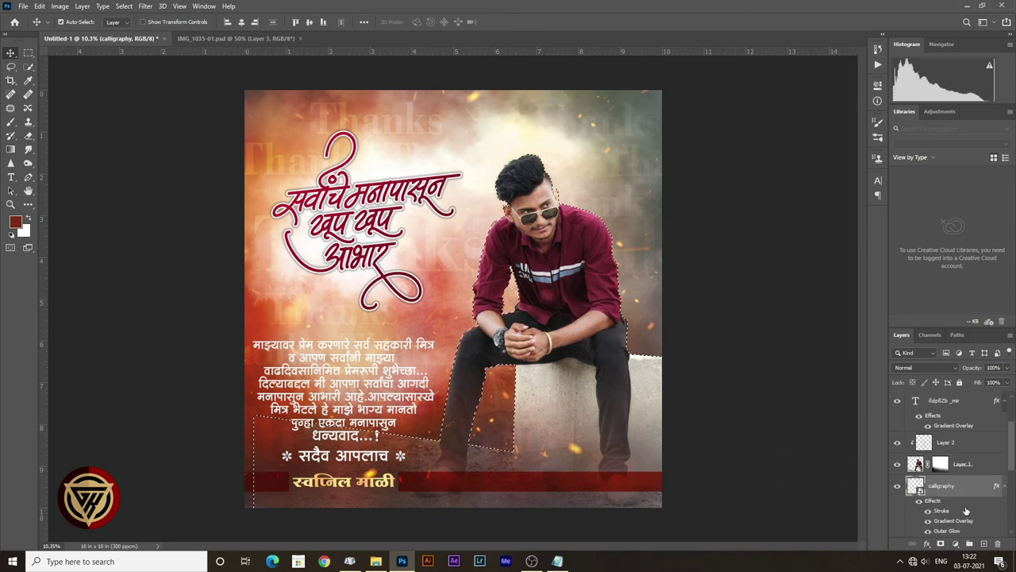
pyautogui.click(984, 543)
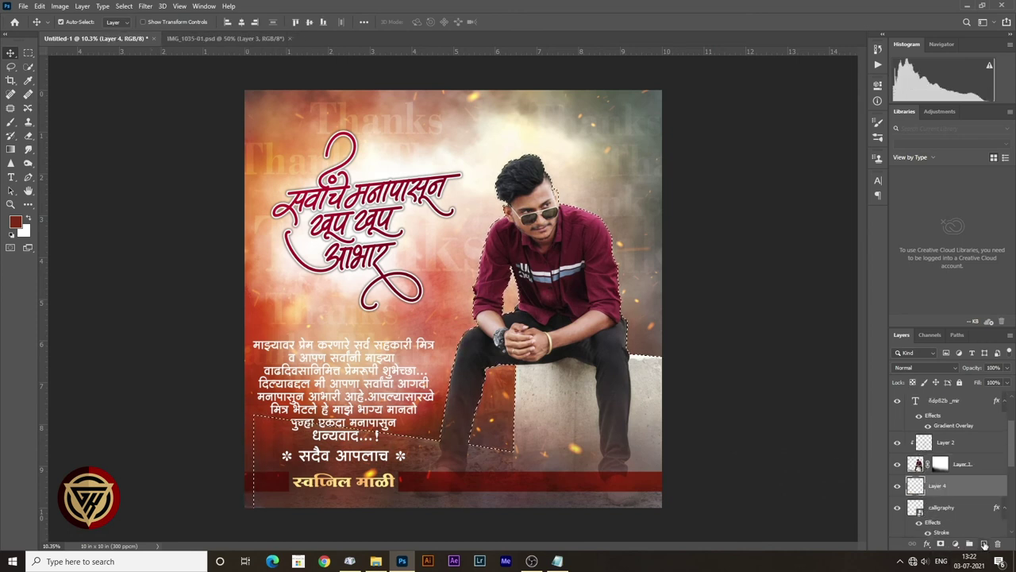
pyautogui.click(11, 232)
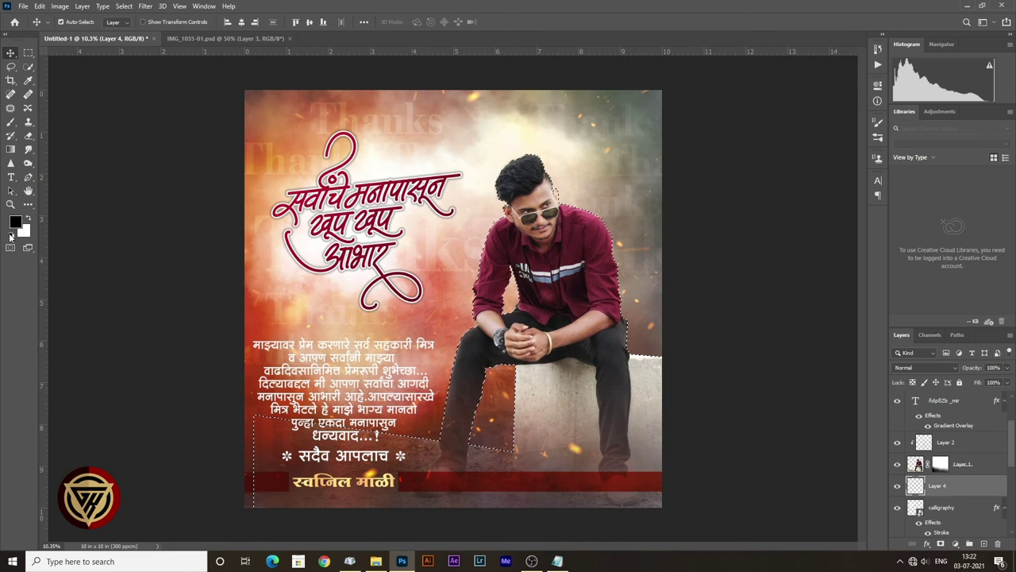
pyautogui.hotkey('alt', 'BackSpace')
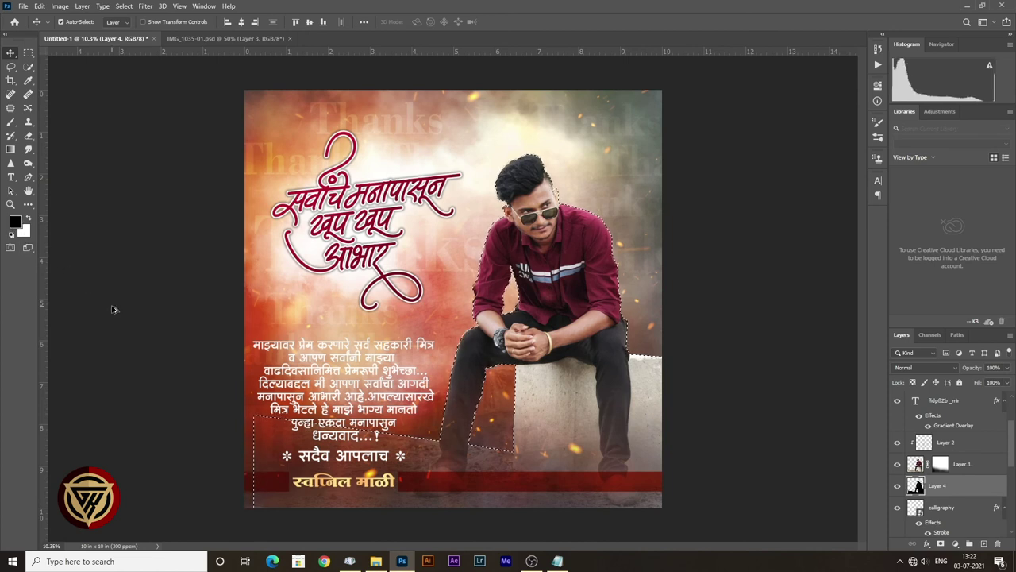
# - Shift the black silhouette up and to the right of the man with Free Transform
pyautogui.hotkey('ctrl', 'd')
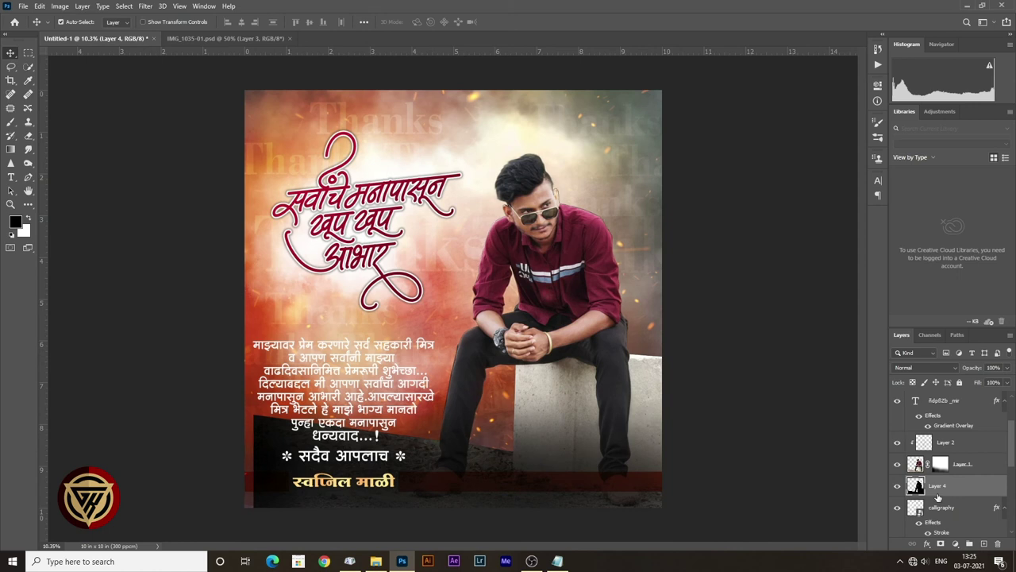
pyautogui.hotkey('shift', 'Right')
pyautogui.hotkey('shift', 'Right')
pyautogui.hotkey('ctrl', 't')
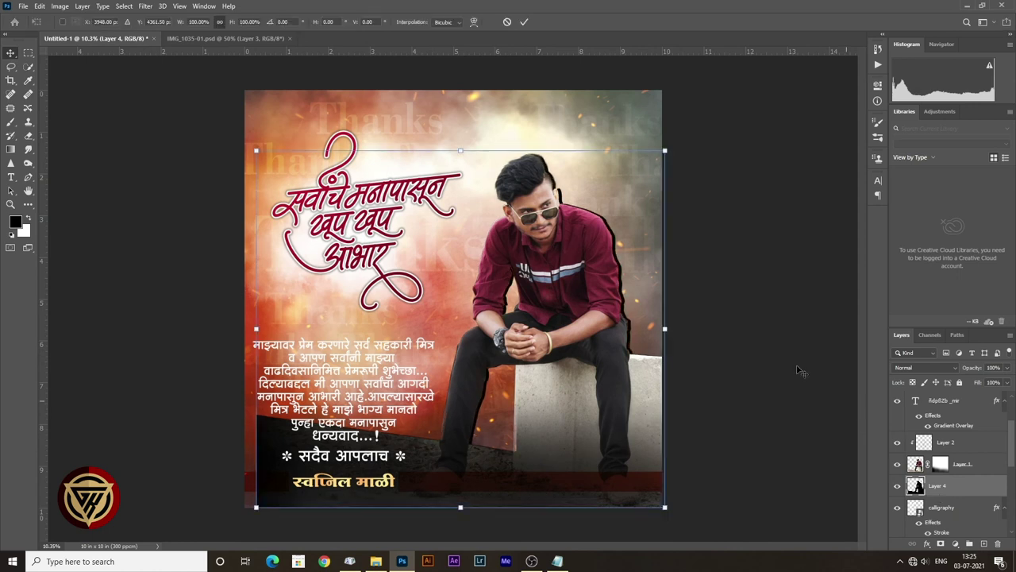
pyautogui.moveTo(642, 279); pyautogui.dragTo(668, 275)
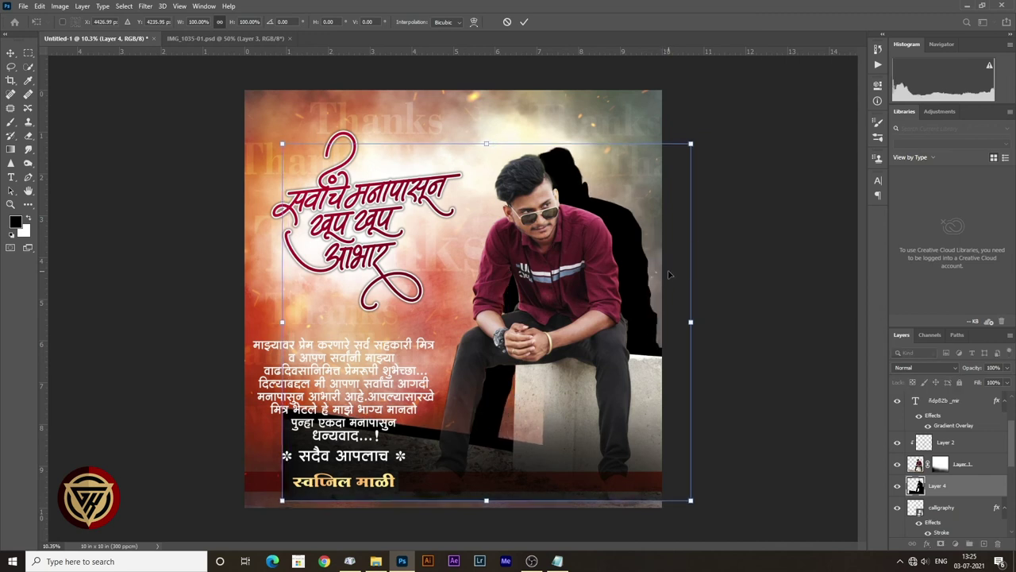
pyautogui.press('Return')
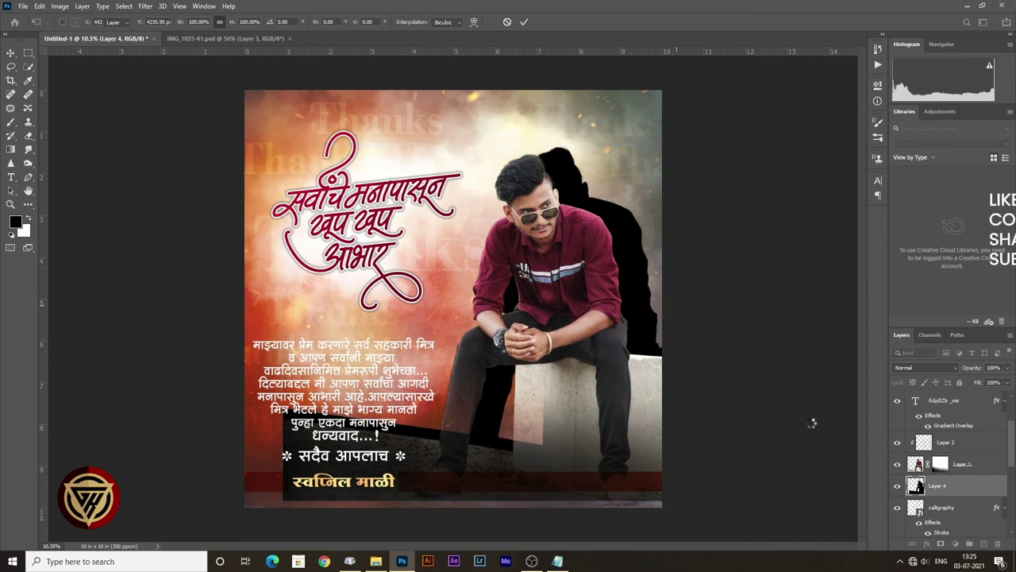
# - Refill the silhouette with maroon sampled from the man's shirt
pyautogui.keyDown('ctrl'); pyautogui.click(919, 490); pyautogui.keyUp('ctrl')
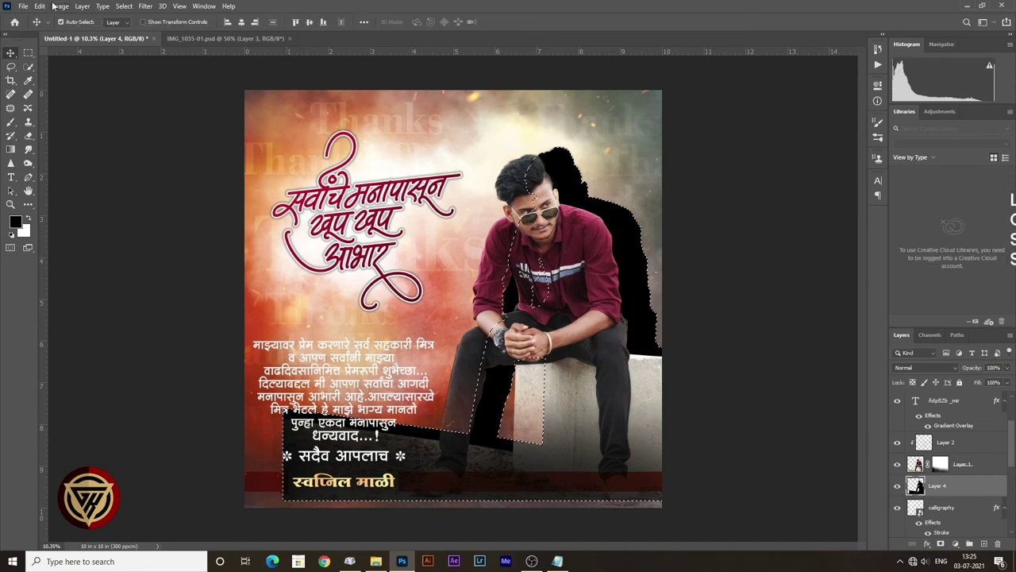
pyautogui.click(28, 80)
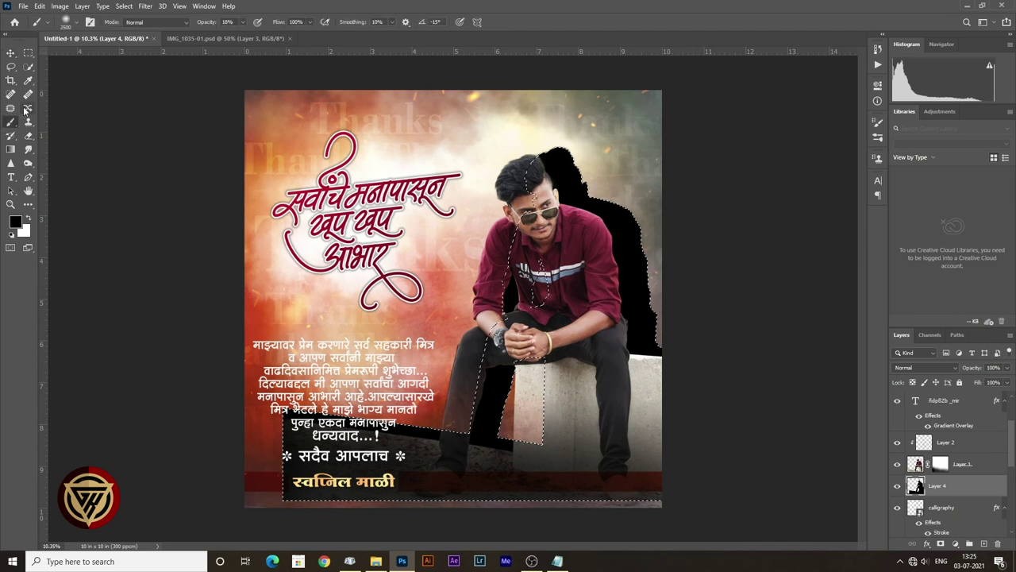
pyautogui.click(577, 287)
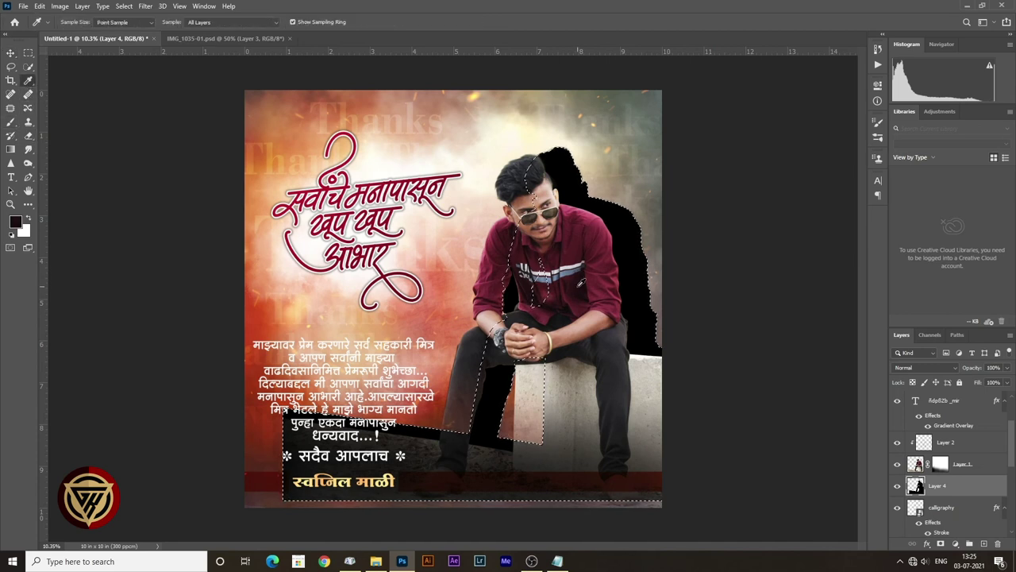
pyautogui.hotkey('alt', 'BackSpace')
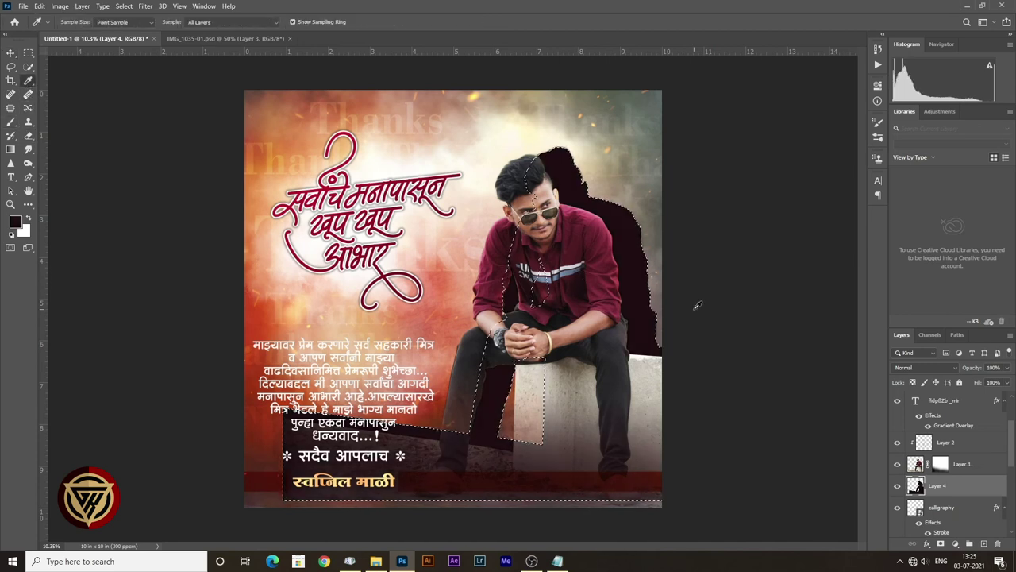
pyautogui.click(599, 280)
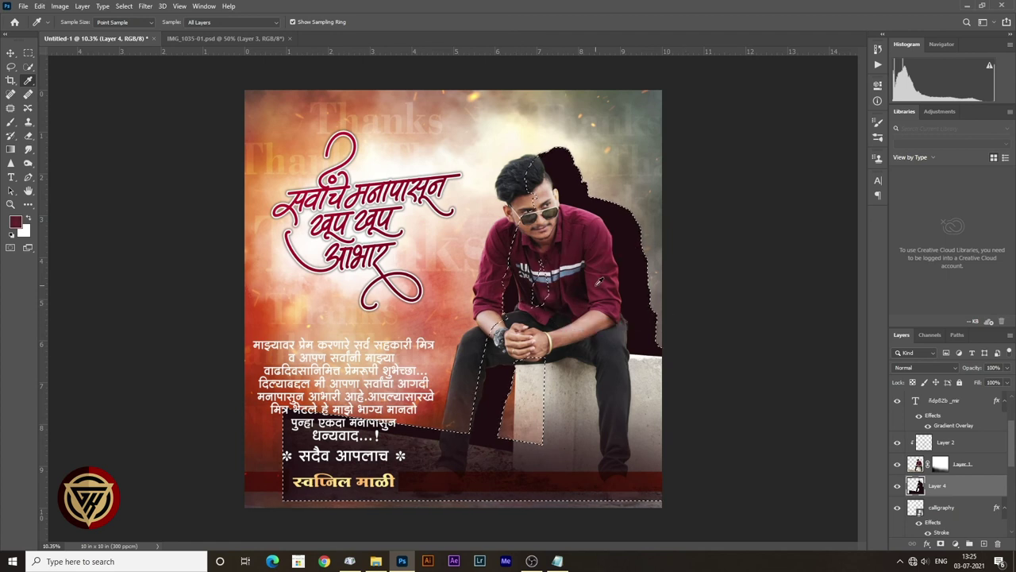
pyautogui.hotkey('alt', 'BackSpace')
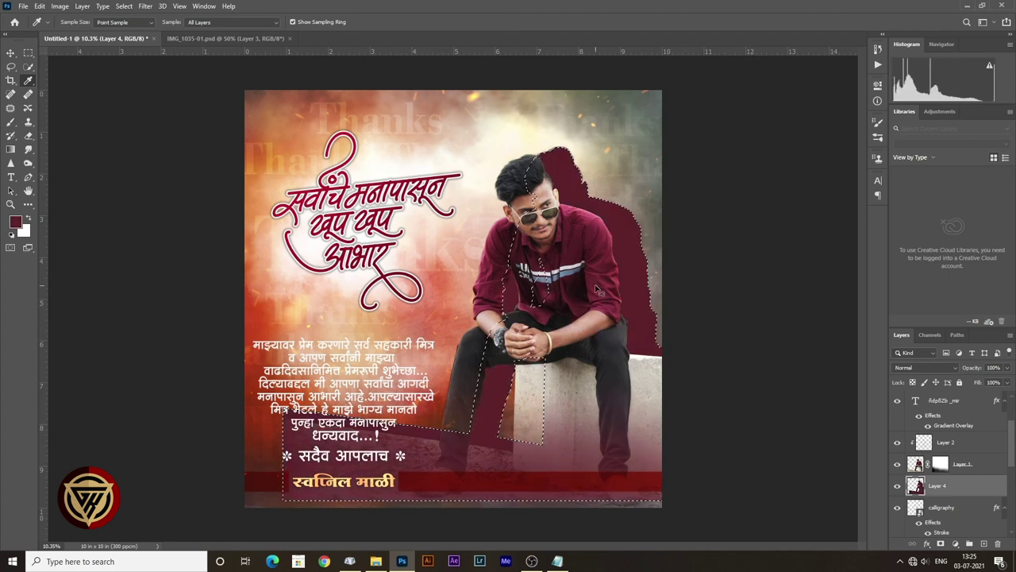
pyautogui.hotkey('ctrl', 'd')
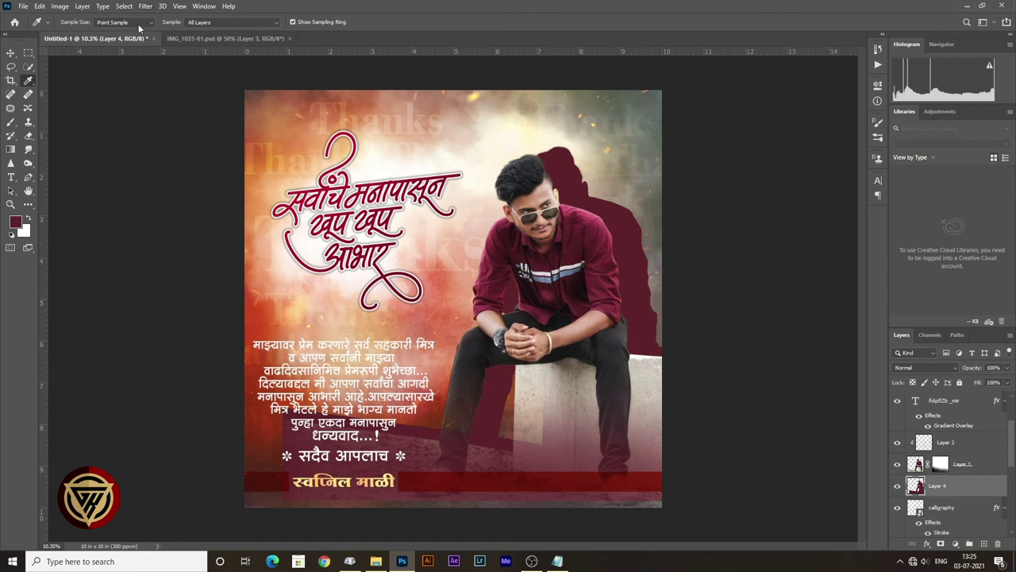
# - Set the shadow to Overlay and mask it out across the poster's lower middle and right
pyautogui.click(920, 368)
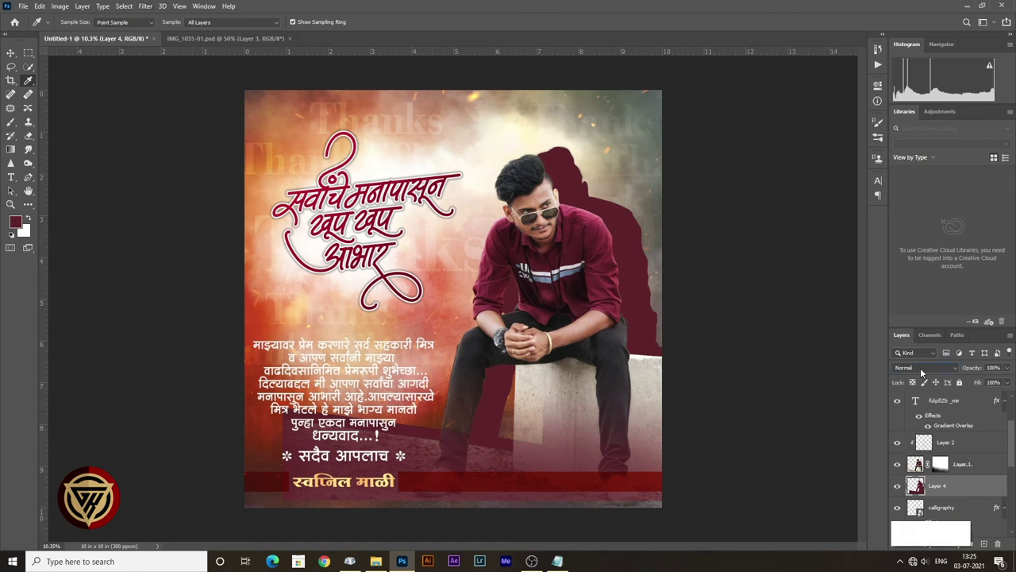
pyautogui.click(903, 414)
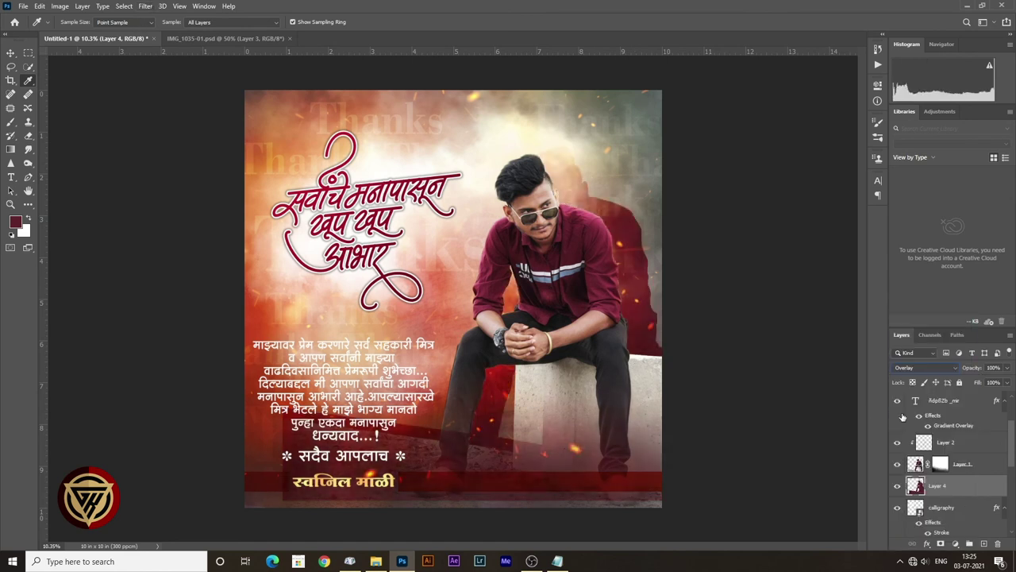
pyautogui.click(9, 125)
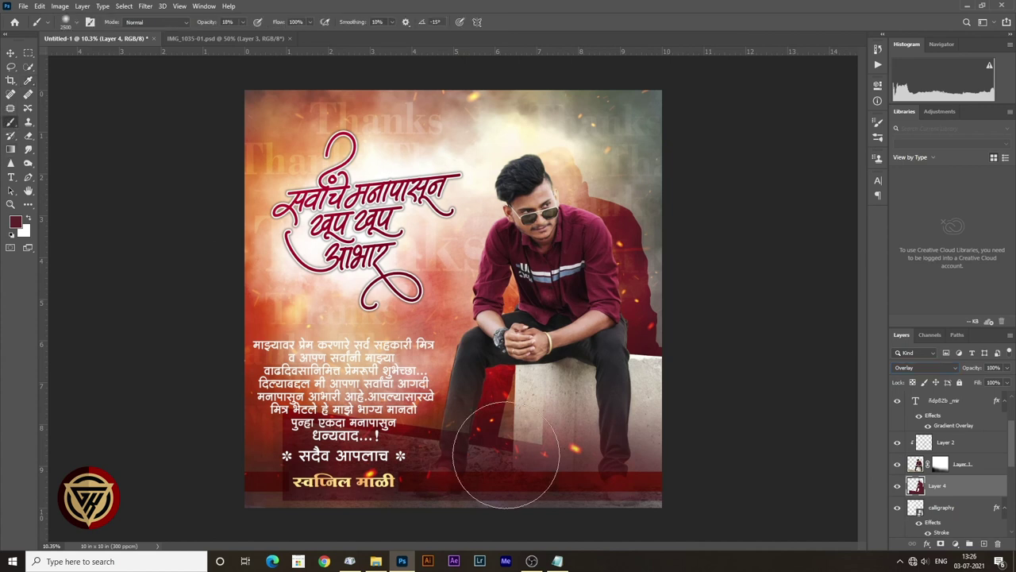
pyautogui.click(940, 544)
pyautogui.press('d')
pyautogui.press('0')
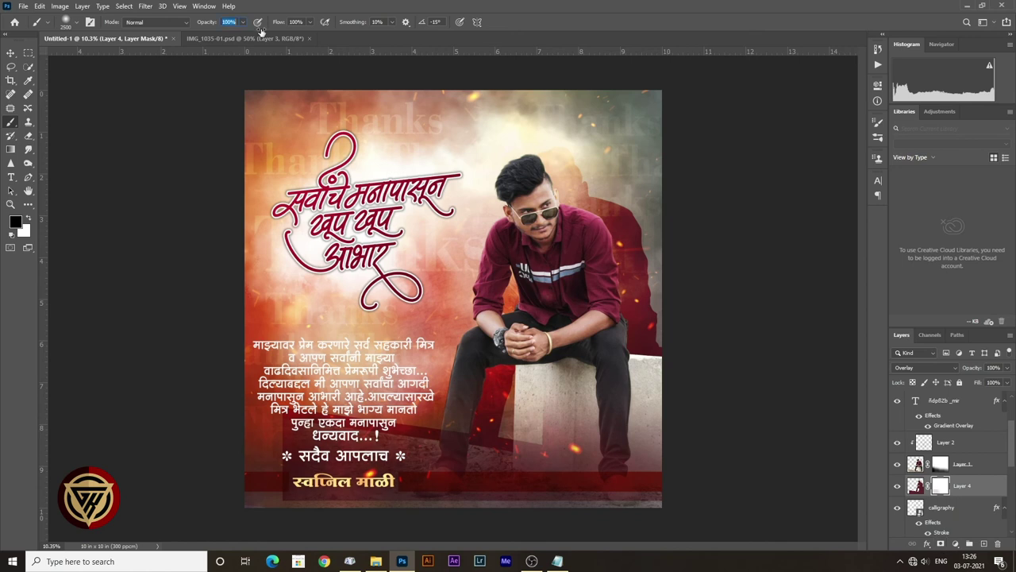
pyautogui.moveTo(292, 442)
pyautogui.mouseDown()
pyautogui.moveTo(315, 486)
pyautogui.moveTo(321, 444)
pyautogui.moveTo(434, 474)
pyautogui.moveTo(666, 496)
pyautogui.moveTo(371, 473)
pyautogui.moveTo(713, 565)
pyautogui.moveTo(263, 498)
pyautogui.moveTo(288, 487)
pyautogui.moveTo(386, 496)
pyautogui.mouseUp()
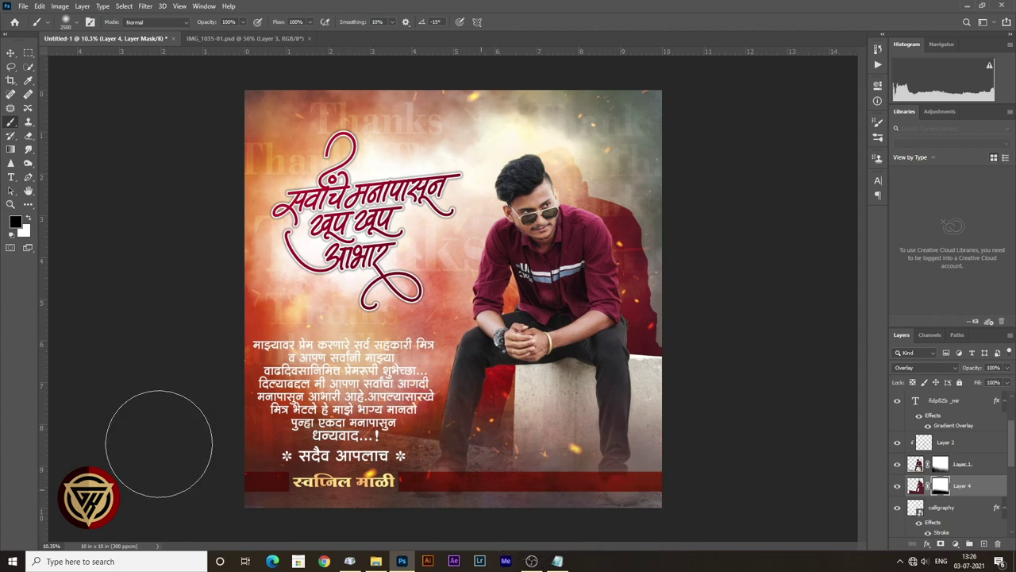
pyautogui.click(11, 52)
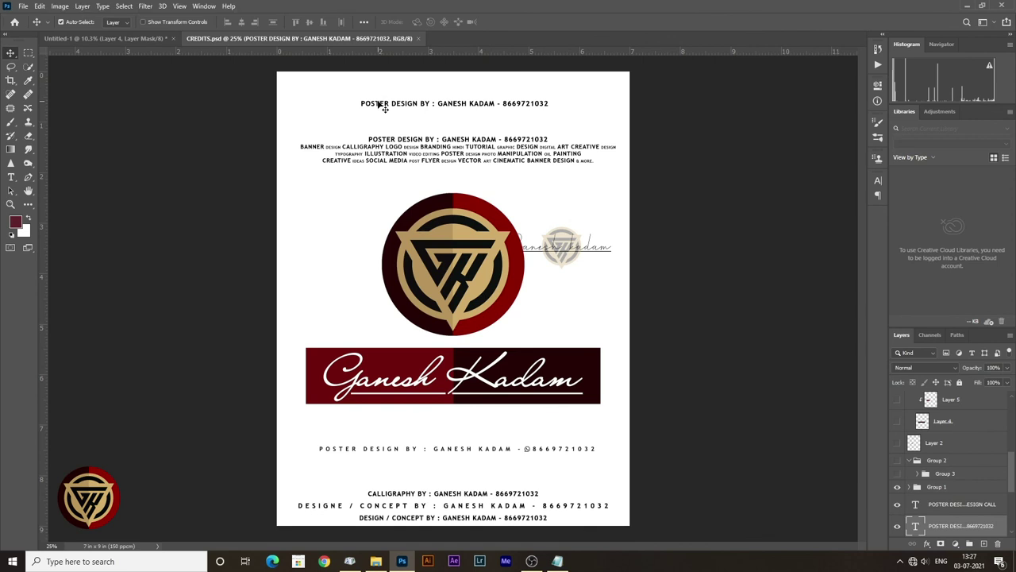
# - Bring the credit line from CREDITS.psd into the poster, enlarge it, set 75% opacity, duplicate it
pyautogui.moveTo(128, 49); pyautogui.dragTo(346, 335)
pyautogui.hotkey('ctrl', 't')
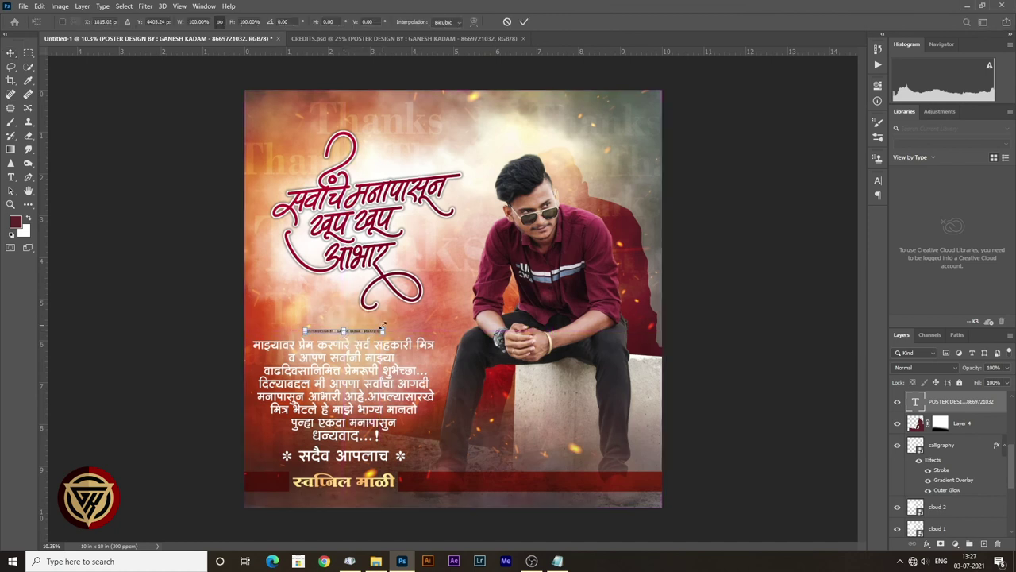
pyautogui.moveTo(394, 322); pyautogui.dragTo(413, 316)
pyautogui.press('Return')
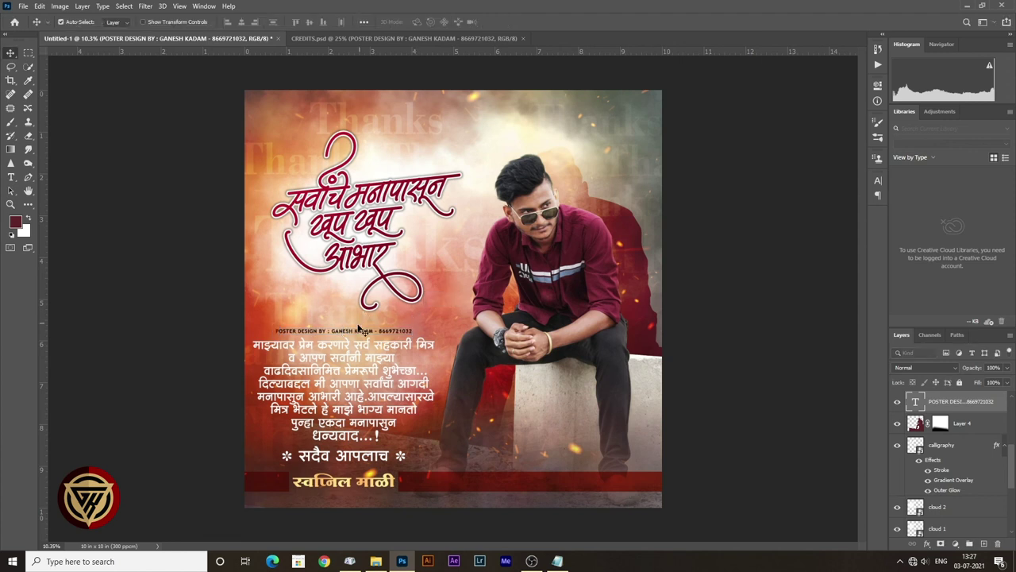
pyautogui.moveTo(970, 369); pyautogui.dragTo(953, 371)
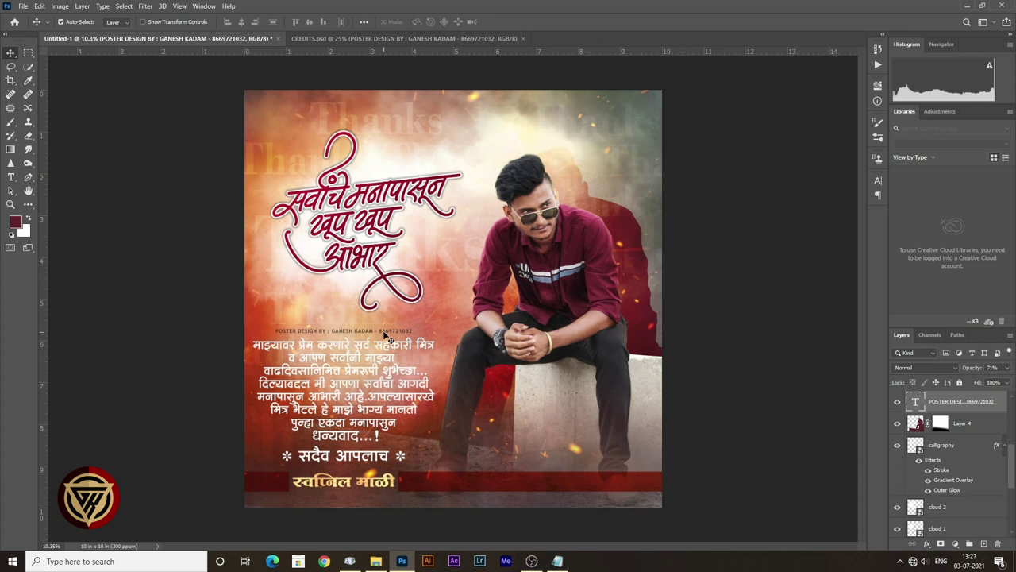
pyautogui.hotkey('ctrl', 'j')
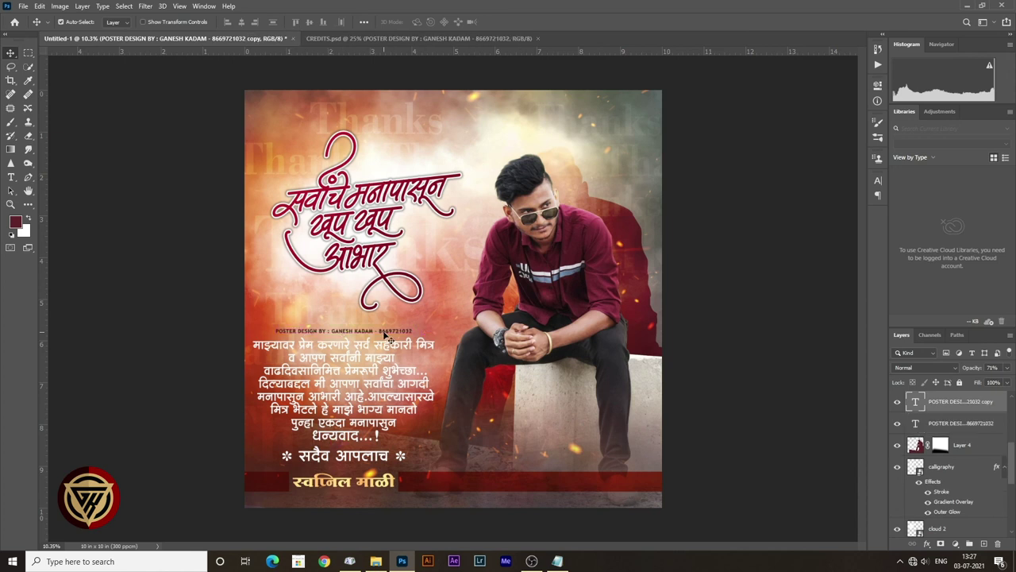
# - Rotate the duplicated credit line to stand vertically
pyautogui.hotkey('ctrl', 't')
pyautogui.moveTo(416, 316); pyautogui.dragTo(640, 257)
pyautogui.press('Return')
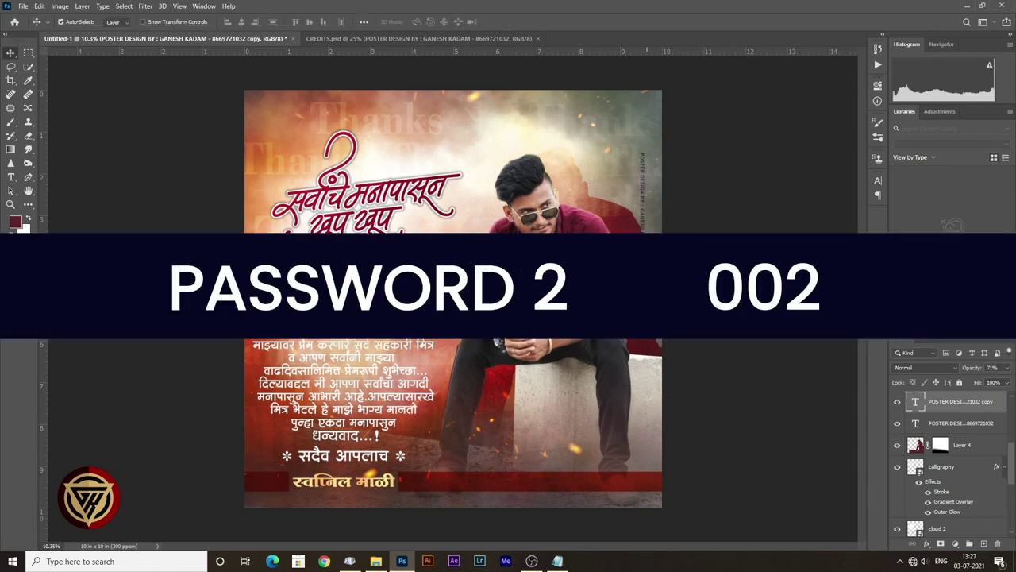
# - Recolour the vertical credit text white and underline it
pyautogui.doubleClick(915, 402)
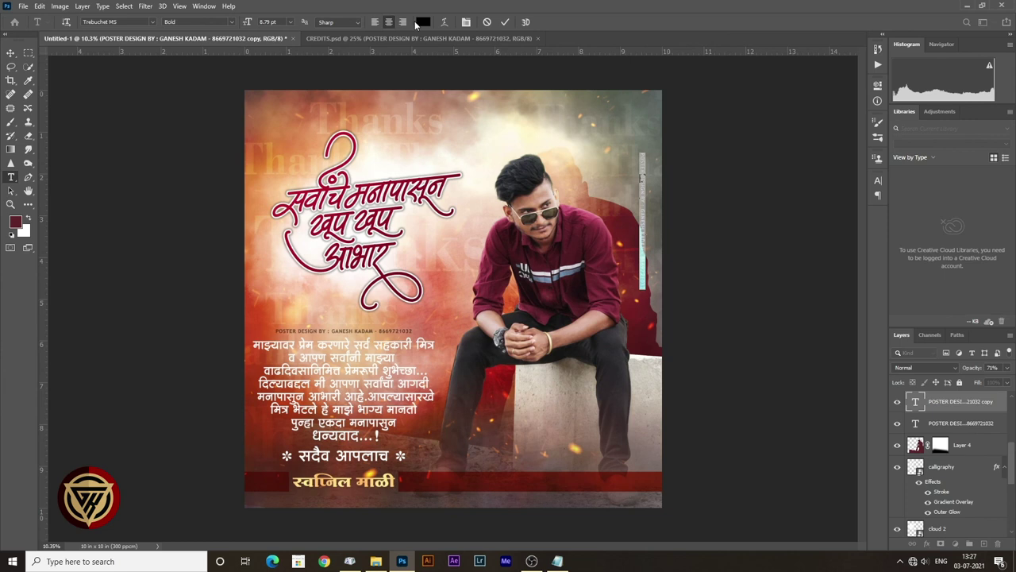
pyautogui.click(426, 22)
pyautogui.moveTo(756, 381); pyautogui.dragTo(735, 366)
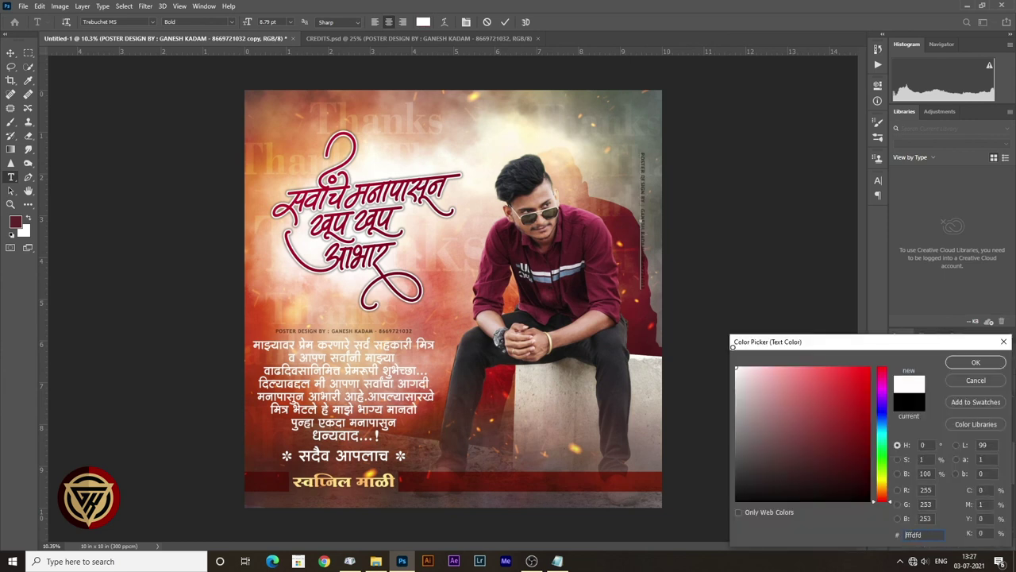
pyautogui.click(974, 362)
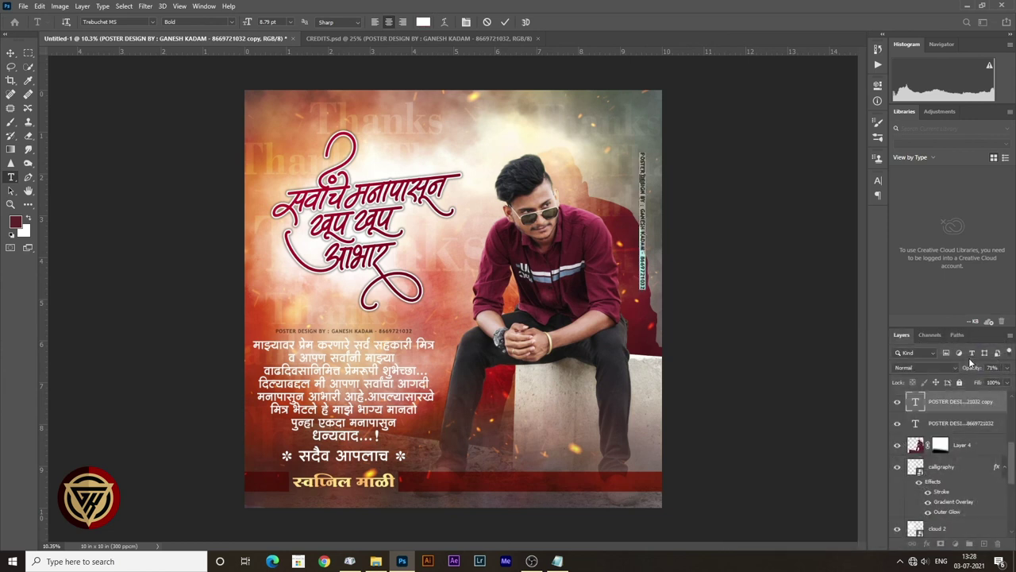
pyautogui.click(878, 180)
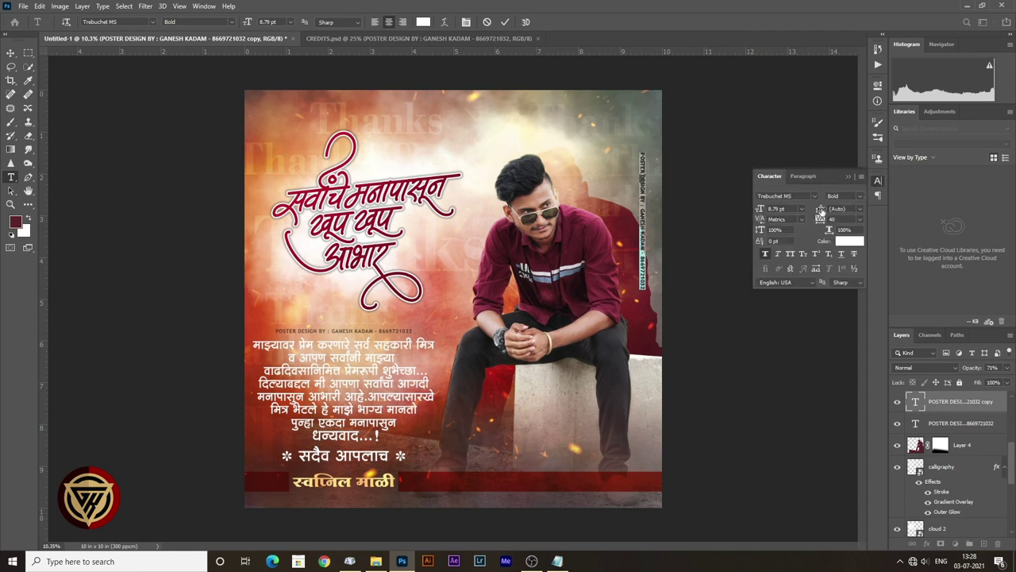
pyautogui.click(840, 254)
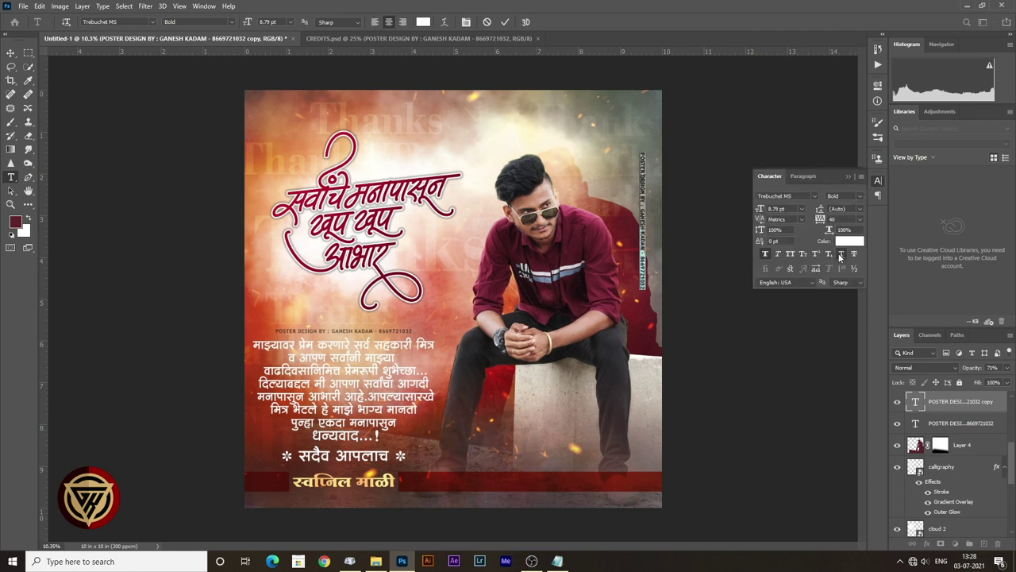
pyautogui.click(848, 176)
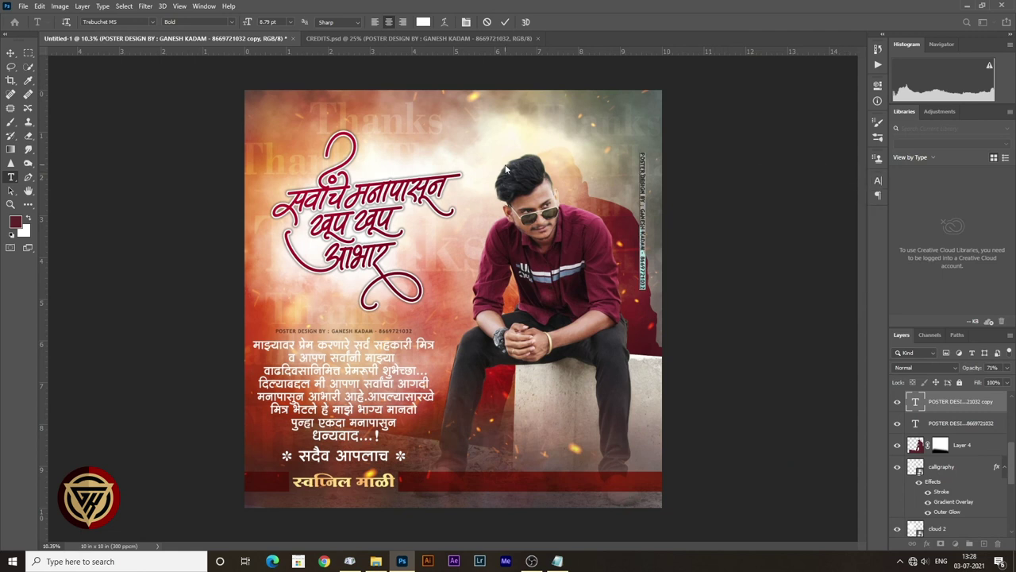
pyautogui.press('v')
# - Blend the vertical credit in Overlay, fade the maroon shadow, and move the credit down the right edge
pyautogui.click(924, 368)
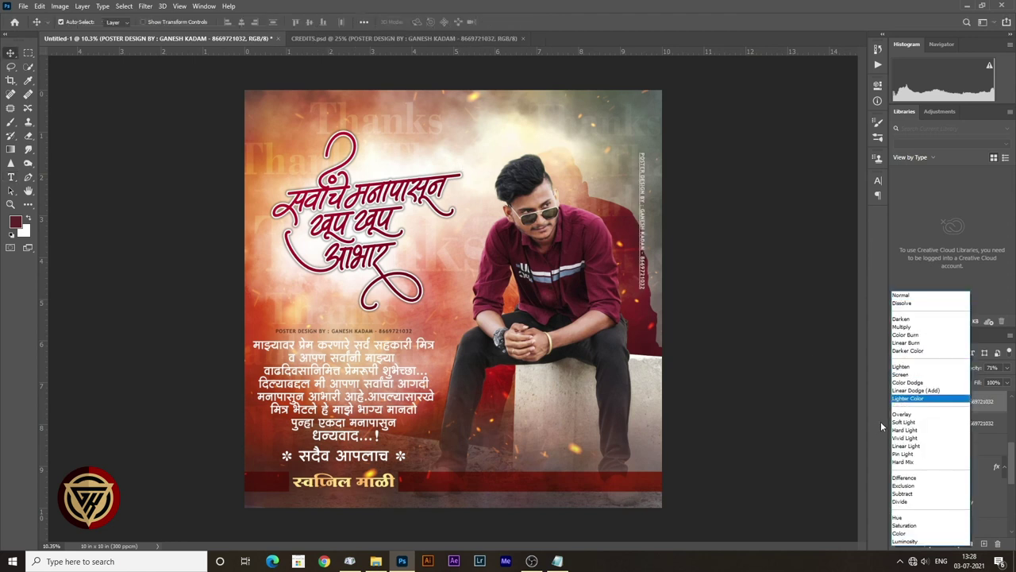
pyautogui.click(908, 416)
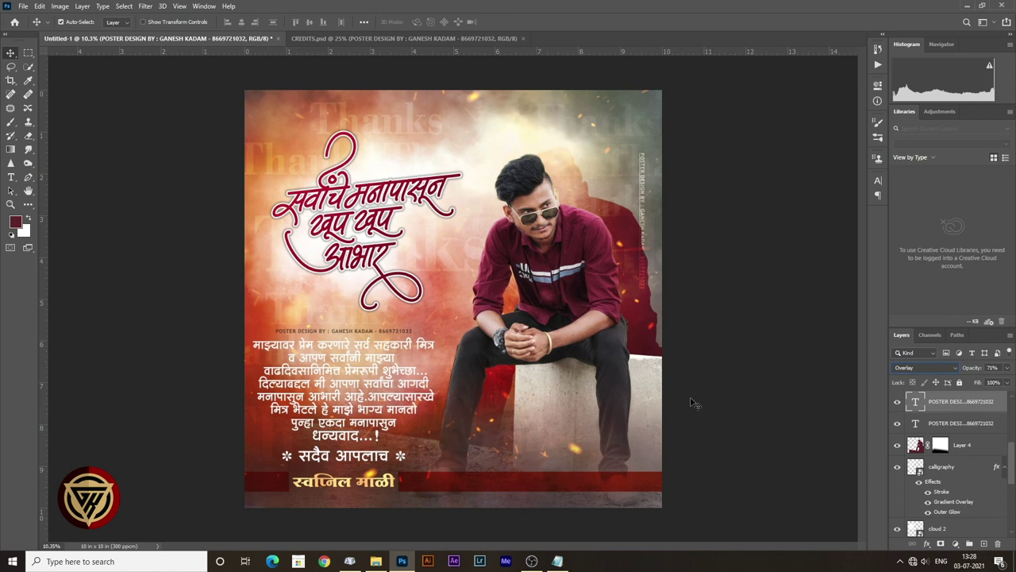
pyautogui.click(644, 331)
pyautogui.moveTo(967, 369); pyautogui.dragTo(942, 378)
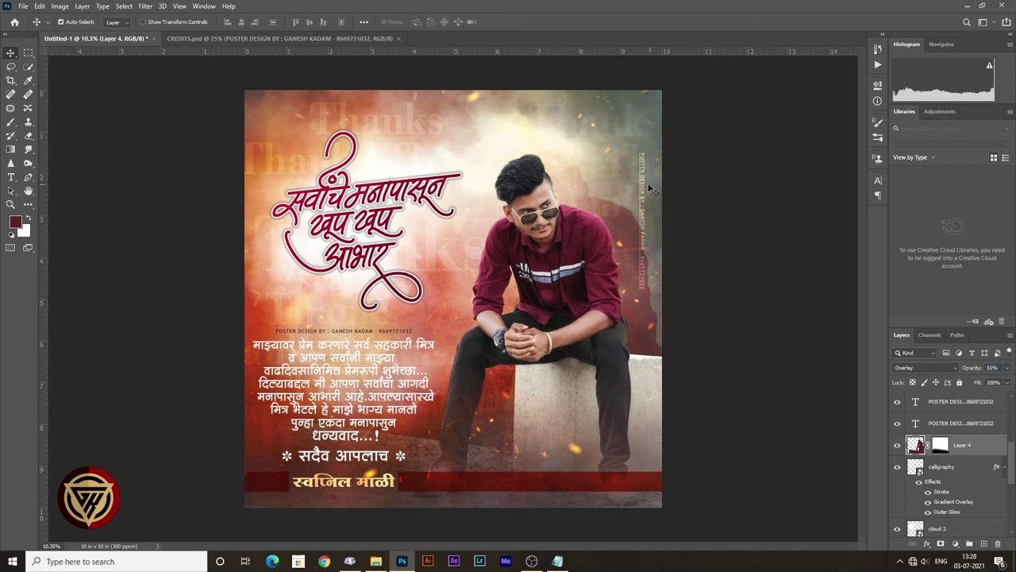
pyautogui.moveTo(643, 199); pyautogui.dragTo(644, 213)
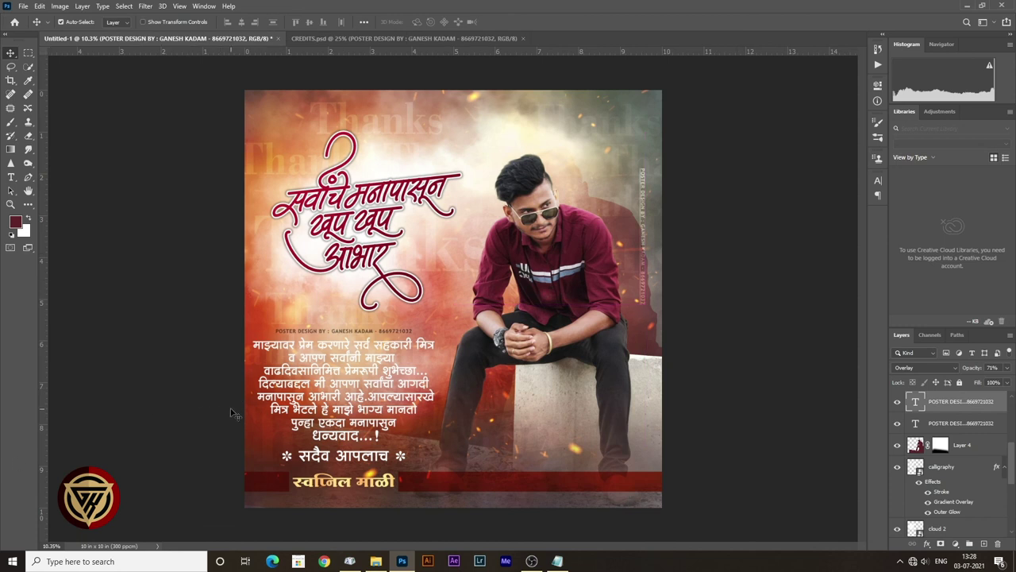
# - Show the logo layer in CREDITS.psd and drag the logo into the poster
pyautogui.hotkey('ctrl', 'Tab')
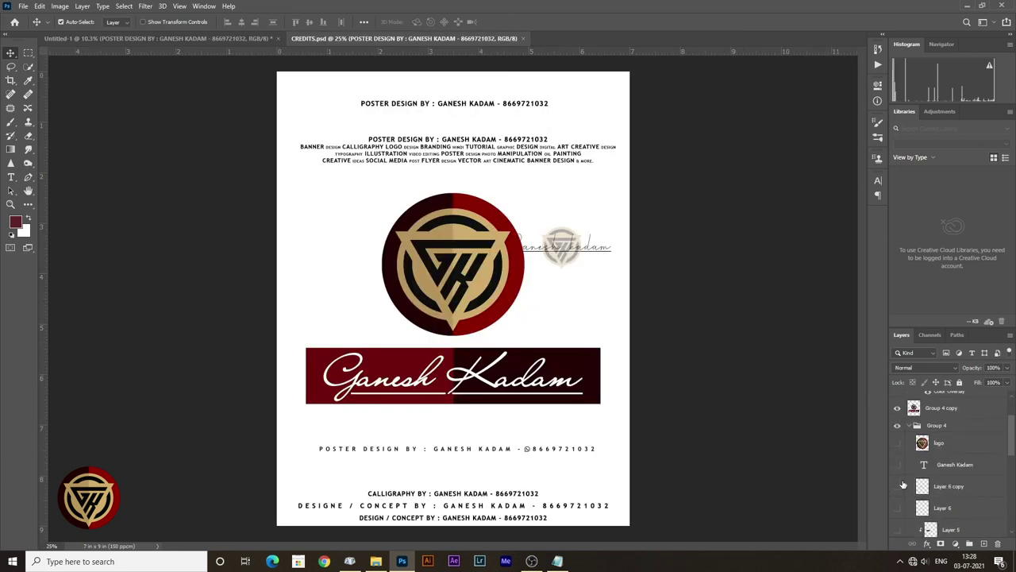
pyautogui.click(897, 443)
pyautogui.moveTo(530, 360); pyautogui.dragTo(251, 40)
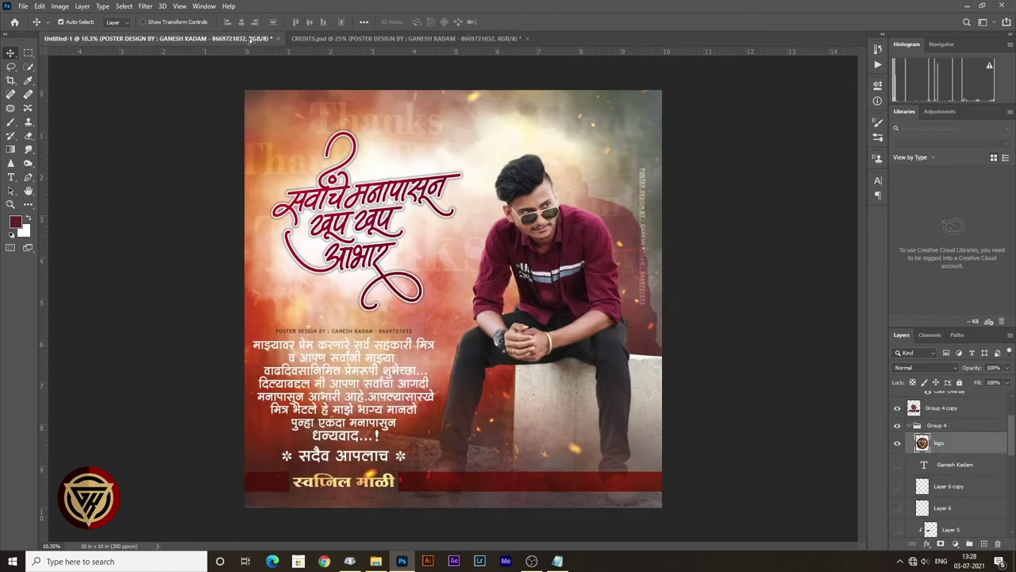
pyautogui.moveTo(482, 369); pyautogui.dragTo(341, 151)
# - Shrink the logo into the poster's top-left corner, then marquee the whole poster
pyautogui.hotkey('ctrl', 't')
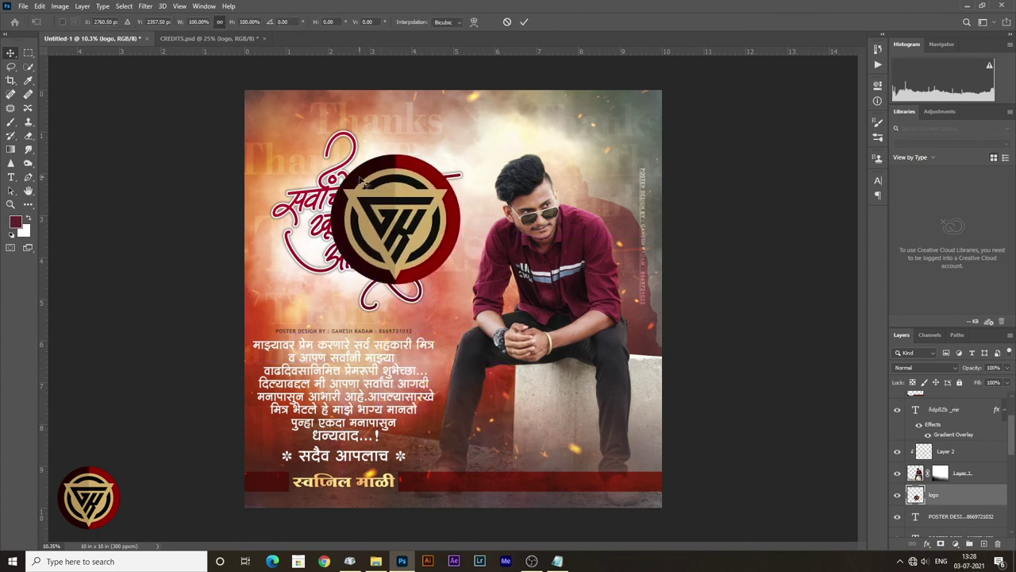
pyautogui.moveTo(461, 281); pyautogui.dragTo(270, 113)
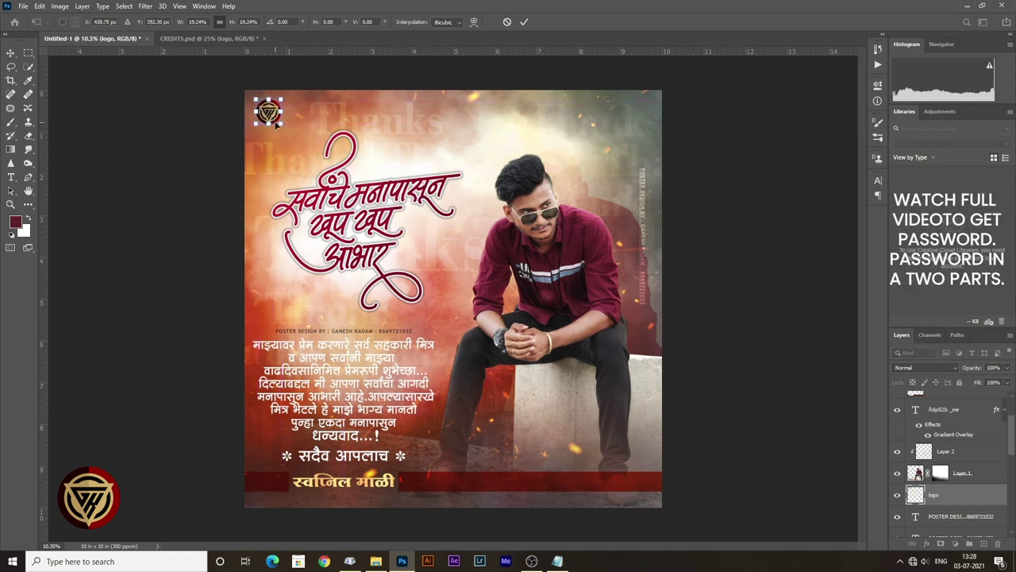
pyautogui.moveTo(281, 124); pyautogui.dragTo(278, 120)
pyautogui.press('Return')
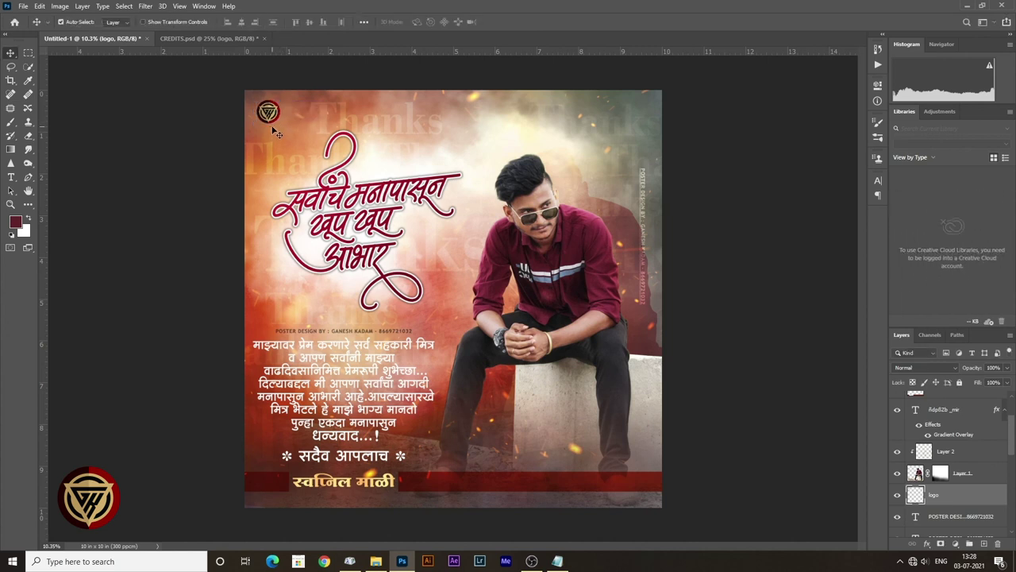
pyautogui.click(28, 53)
pyautogui.moveTo(220, 68); pyautogui.dragTo(664, 508)
# - Stroke the full-canvas selection with a 50 px white centred border on a new layer
pyautogui.scroll(2, 950, 430)
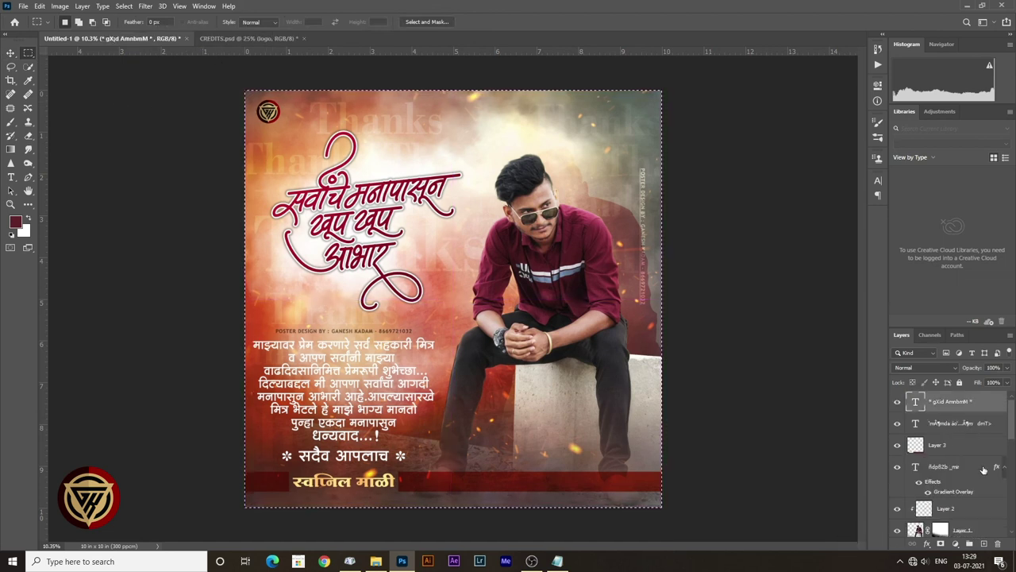
pyautogui.click(985, 544)
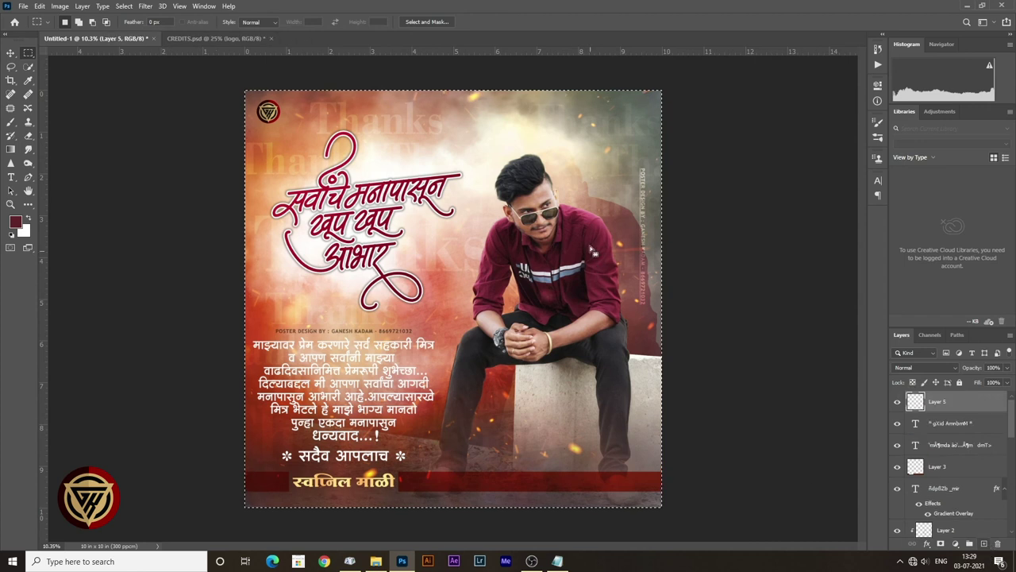
pyautogui.rightClick(516, 135)
pyautogui.click(538, 271)
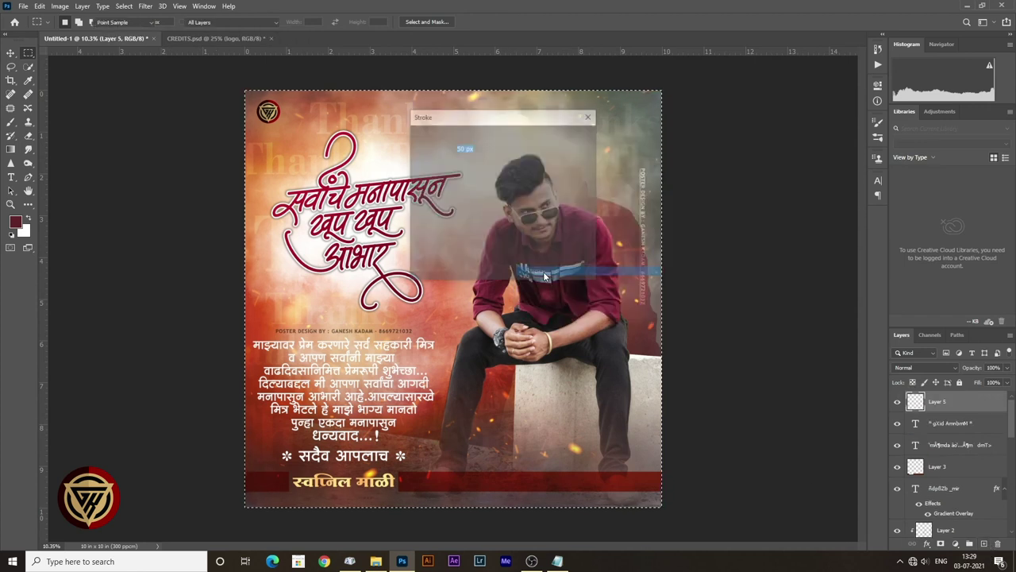
pyautogui.click(470, 166)
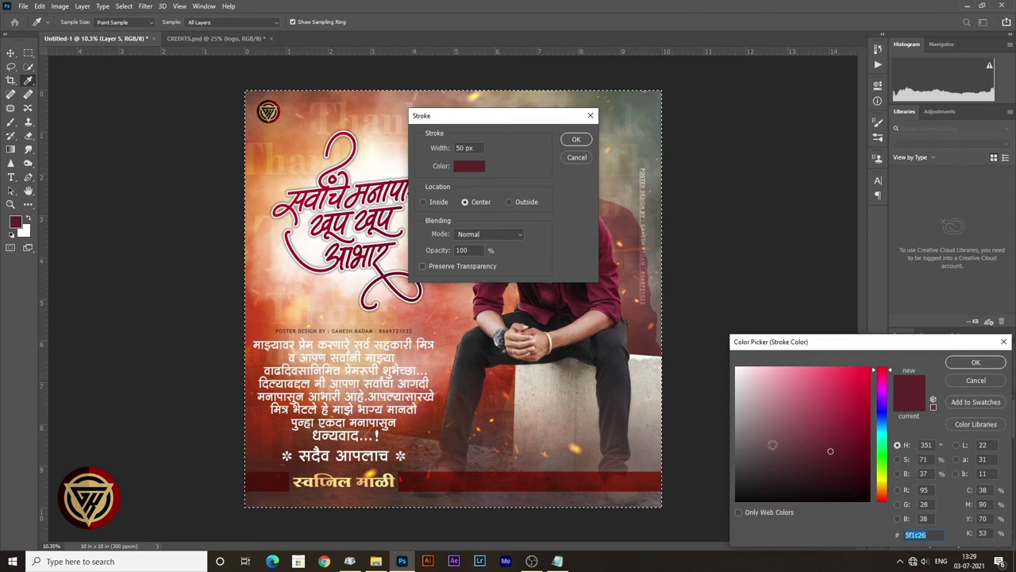
pyautogui.moveTo(773, 446); pyautogui.dragTo(710, 336)
pyautogui.click(976, 363)
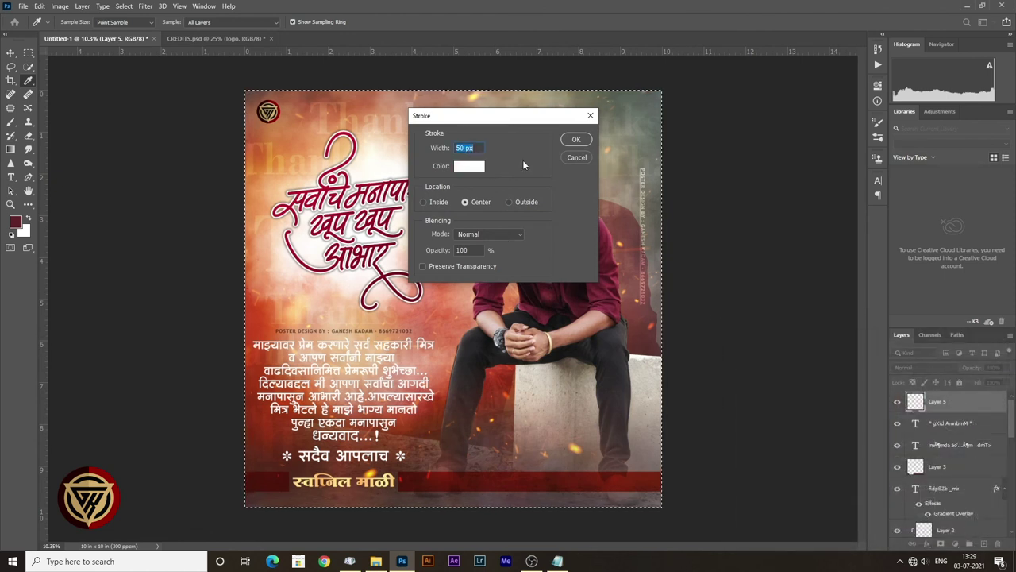
pyautogui.click(578, 142)
pyautogui.press('m')
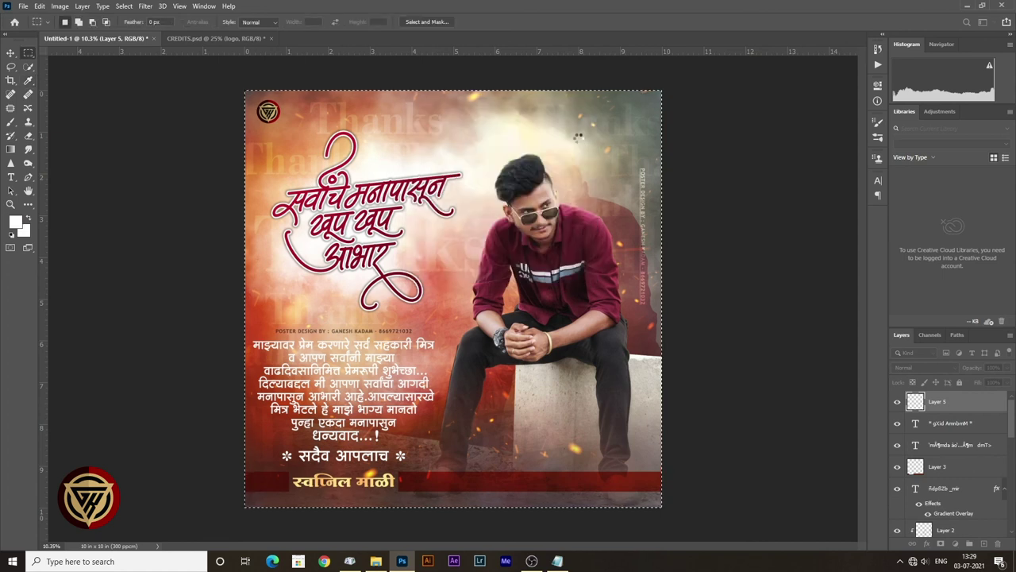